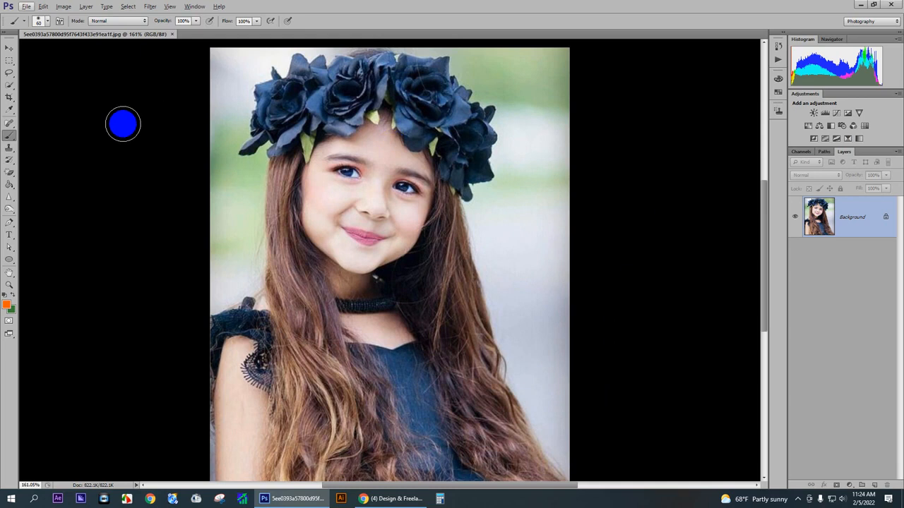
Select the girl's head and flower wreath with the Quick Selection tool, subtracting the background above the wreath.
{"action": "scroll", "coordinate": [381, 141], "scroll_direction": "up", "scroll_amount": 3}
{"action": "scroll", "coordinate": [369, 159], "scroll_direction": "up", "scroll_amount": 2}
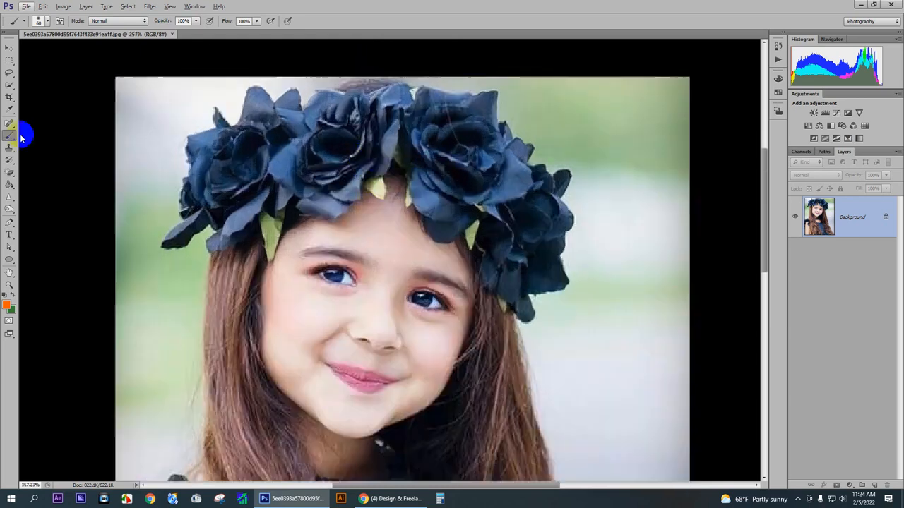
{"action": "left_click", "coordinate": [10, 87]}
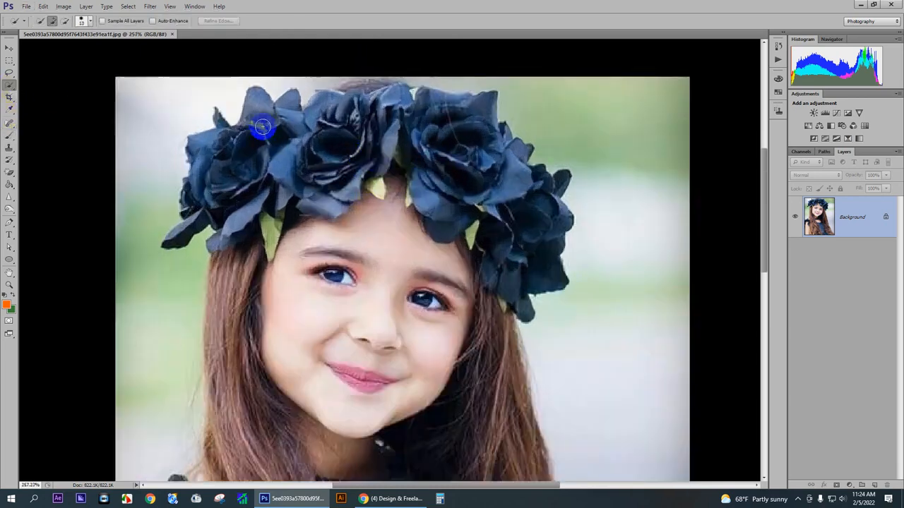
{"action": "mouse_move", "coordinate": [301, 164]}
{"action": "left_mouse_down"}
{"action": "mouse_move", "coordinate": [335, 172]}
{"action": "mouse_move", "coordinate": [352, 126]}
{"action": "mouse_move", "coordinate": [332, 135]}
{"action": "mouse_move", "coordinate": [370, 98]}
{"action": "mouse_move", "coordinate": [474, 143]}
{"action": "mouse_move", "coordinate": [512, 230]}
{"action": "mouse_move", "coordinate": [245, 369]}
{"action": "mouse_move", "coordinate": [258, 394]}
{"action": "mouse_move", "coordinate": [236, 317]}
{"action": "mouse_move", "coordinate": [229, 342]}
{"action": "mouse_move", "coordinate": [232, 357]}
{"action": "mouse_move", "coordinate": [255, 189]}
{"action": "left_mouse_up"}
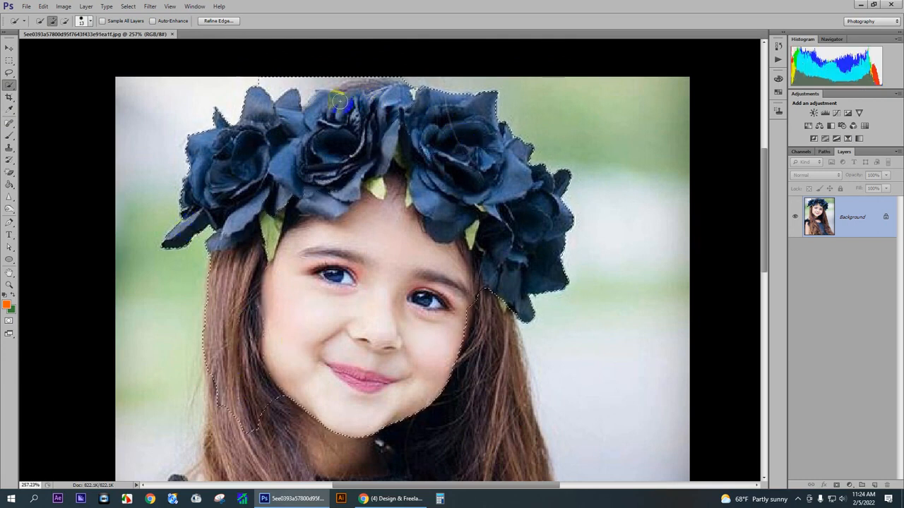
{"action": "left_click", "coordinate": [324, 73], "text": "alt"}
{"action": "mouse_move", "coordinate": [323, 72]}
{"action": "left_mouse_down"}
{"action": "mouse_move", "coordinate": [280, 70]}
{"action": "mouse_move", "coordinate": [389, 65]}
{"action": "mouse_move", "coordinate": [380, 66]}
{"action": "left_mouse_up"}
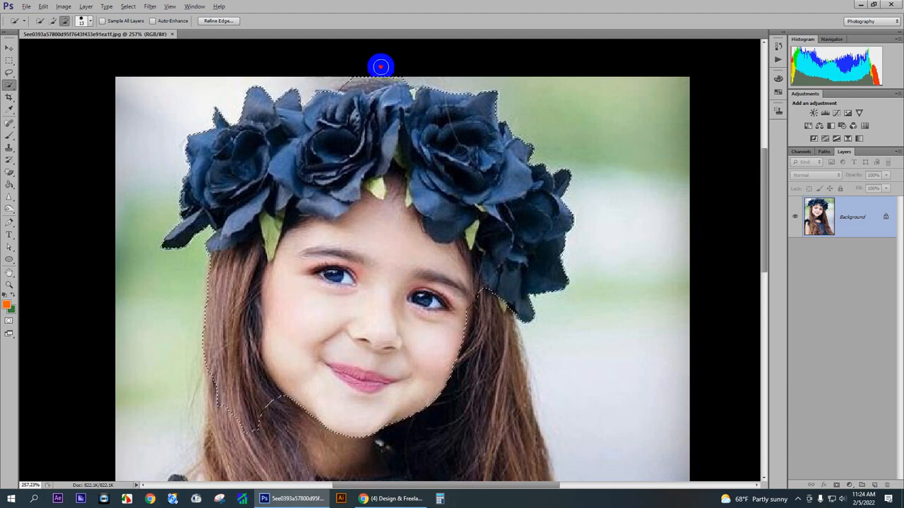
Extend the quick selection over the girl's long hair, shoulders, arm and dress down to the photo's lower edge.
{"action": "scroll", "coordinate": [496, 172], "scroll_direction": "down", "scroll_amount": 7}
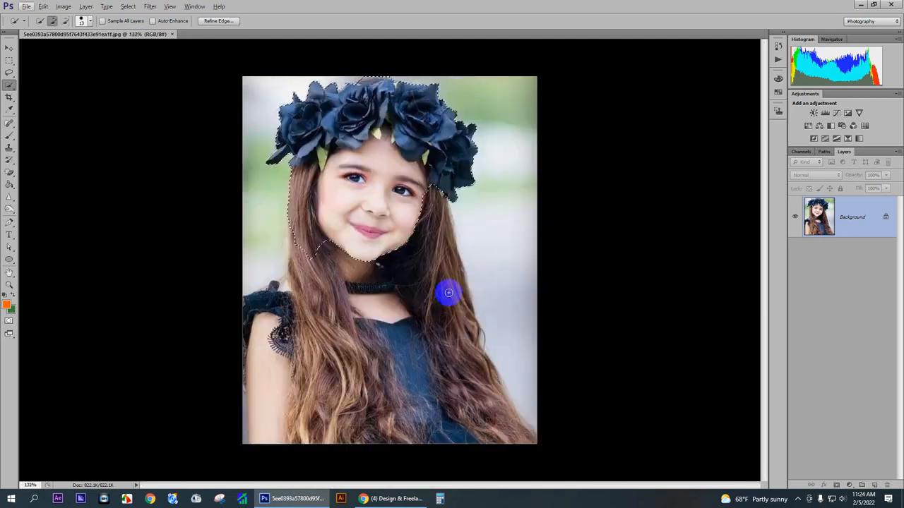
{"action": "mouse_move", "coordinate": [434, 273]}
{"action": "left_mouse_down"}
{"action": "mouse_move", "coordinate": [450, 333]}
{"action": "mouse_move", "coordinate": [404, 278]}
{"action": "mouse_move", "coordinate": [360, 343]}
{"action": "mouse_move", "coordinate": [336, 315]}
{"action": "mouse_move", "coordinate": [299, 325]}
{"action": "mouse_move", "coordinate": [284, 284]}
{"action": "mouse_move", "coordinate": [274, 324]}
{"action": "mouse_move", "coordinate": [292, 395]}
{"action": "mouse_move", "coordinate": [406, 377]}
{"action": "mouse_move", "coordinate": [491, 439]}
{"action": "mouse_move", "coordinate": [488, 414]}
{"action": "mouse_move", "coordinate": [510, 433]}
{"action": "mouse_move", "coordinate": [484, 396]}
{"action": "left_mouse_up"}
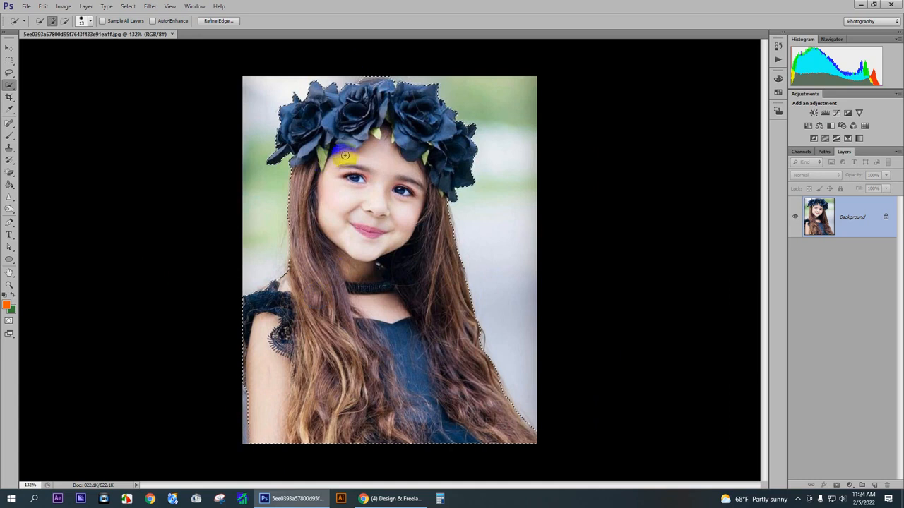
{"action": "key", "text": "alt"}
{"action": "scroll", "coordinate": [389, 116], "scroll_direction": "up", "scroll_amount": 2}
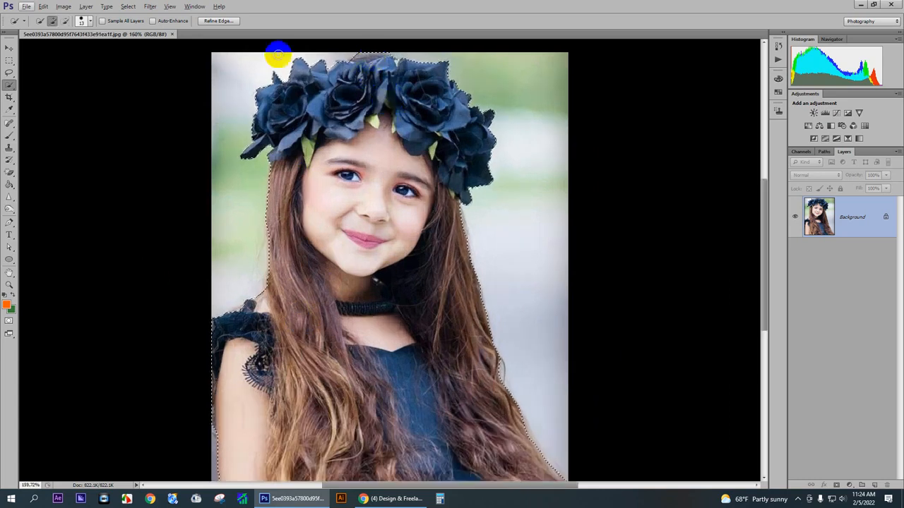
Refine the selection's edge with radius 1.4 px and smooth 5, outputting it as a layer mask.
{"action": "left_click", "coordinate": [218, 20]}
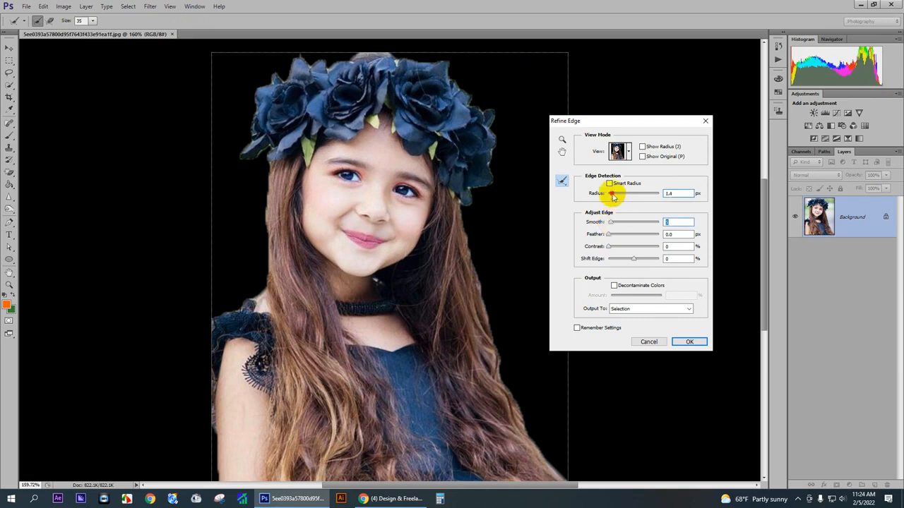
{"action": "left_click", "coordinate": [642, 310]}
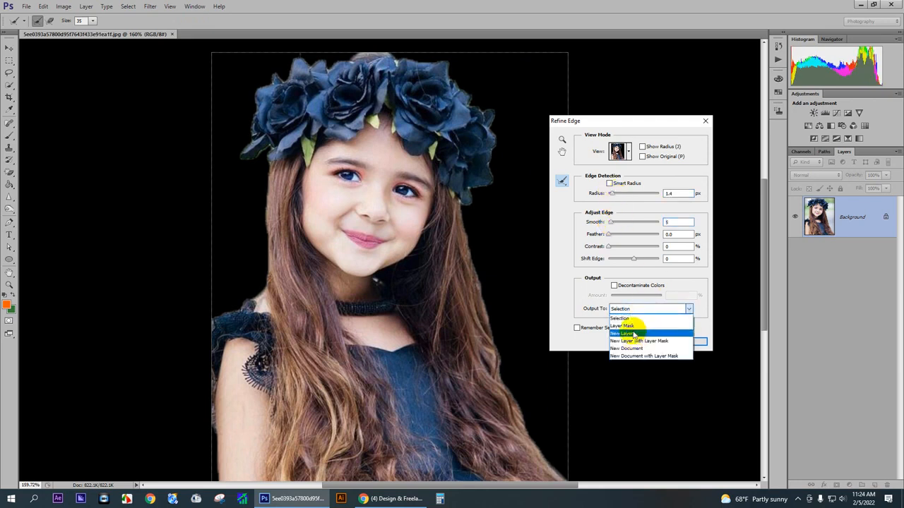
{"action": "left_click", "coordinate": [639, 326]}
{"action": "left_click", "coordinate": [695, 341]}
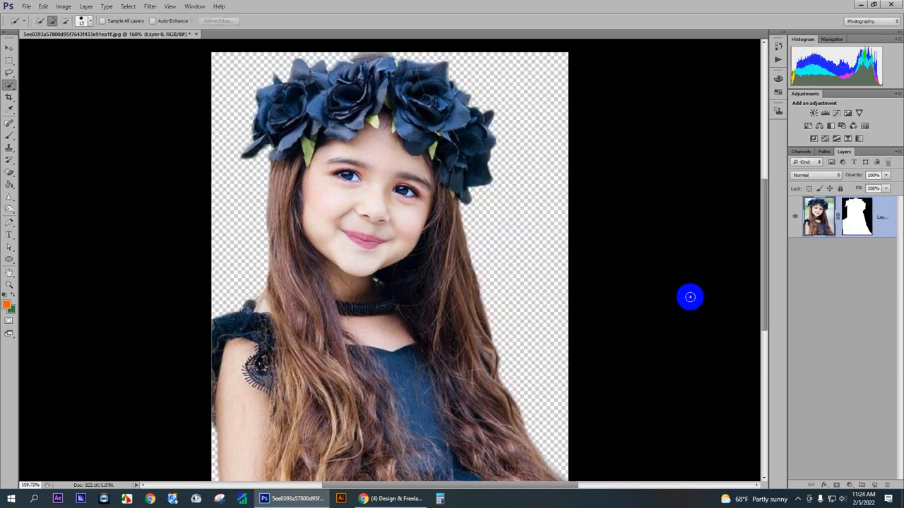
Apply the layer mask permanently to the girl's layer.
{"action": "left_click", "coordinate": [857, 219]}
{"action": "right_click", "coordinate": [856, 217]}
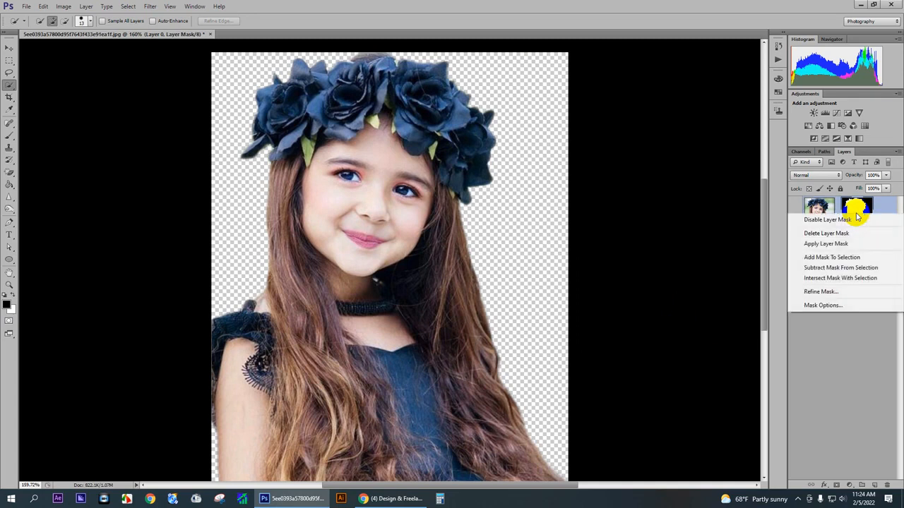
{"action": "left_click", "coordinate": [838, 238]}
{"action": "scroll", "coordinate": [428, 240], "scroll_direction": "down", "scroll_amount": 3}
{"action": "scroll", "coordinate": [428, 240], "scroll_direction": "down", "scroll_amount": 2}
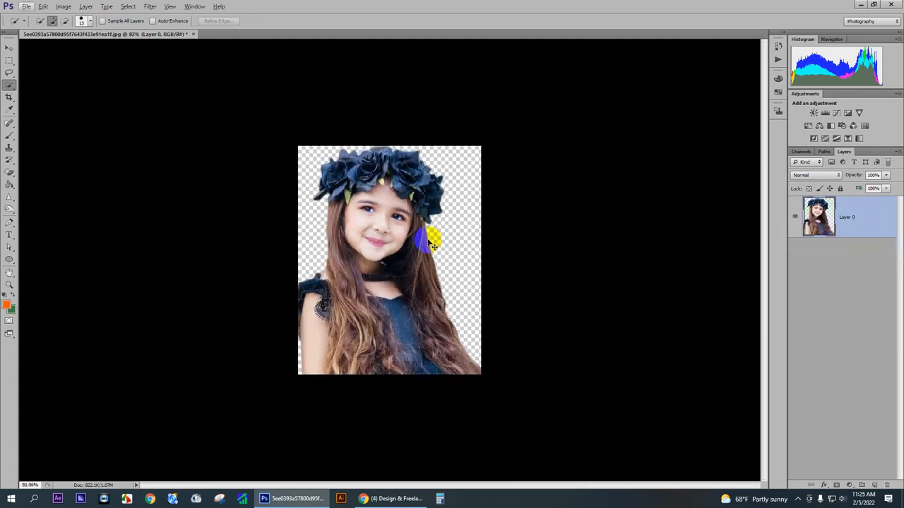
Create a new white RGB document of 2000 x 2000 pixels at 300 pixels/inch.
{"action": "key", "text": "ctrl+n"}
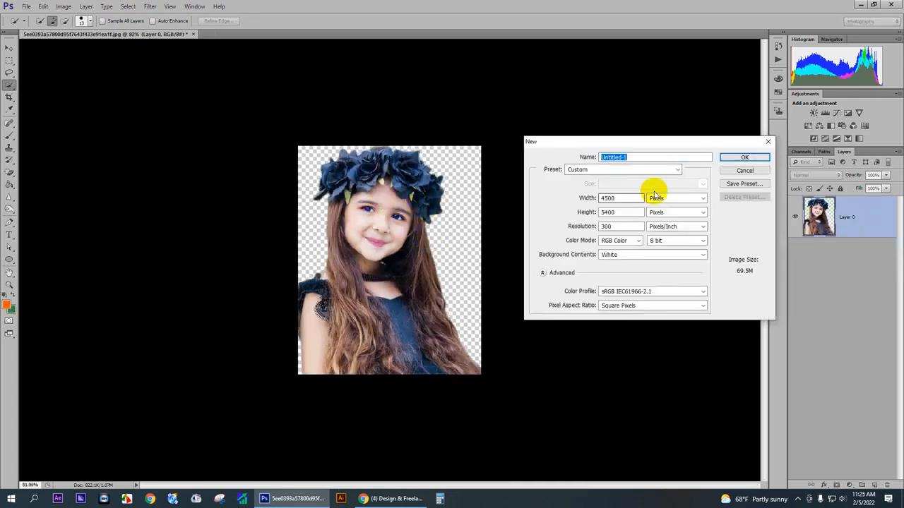
{"action": "left_click_drag", "start_coordinate": [644, 144], "coordinate": [603, 77]}
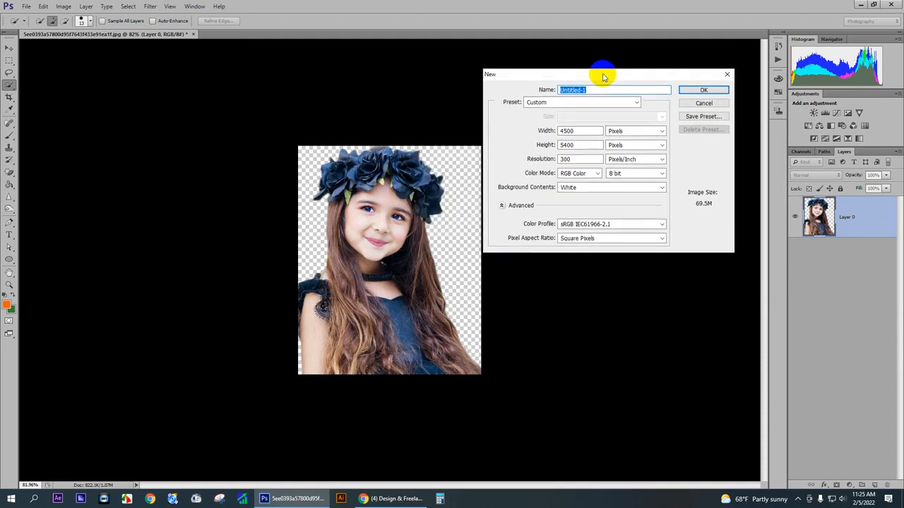
{"action": "left_click", "coordinate": [569, 131]}
{"action": "left_click_drag", "start_coordinate": [570, 132], "coordinate": [527, 146]}
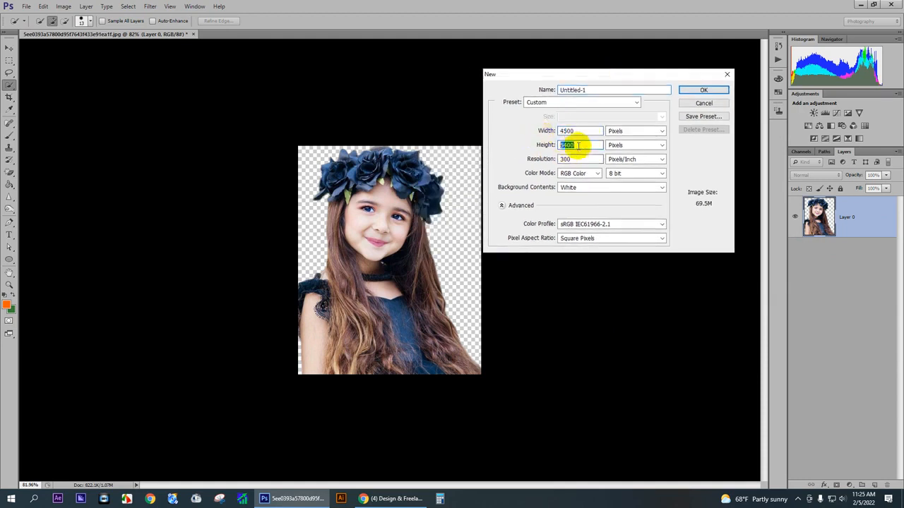
{"action": "left_click_drag", "start_coordinate": [579, 132], "coordinate": [541, 130]}
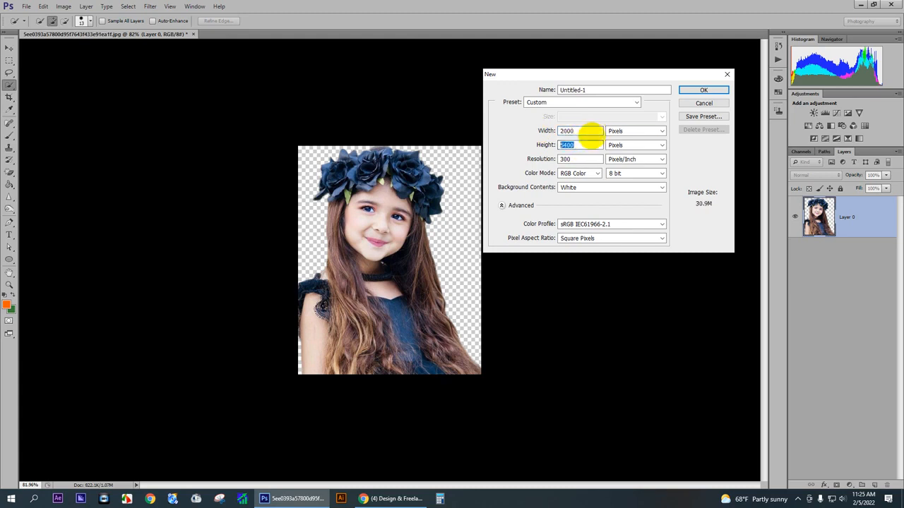
{"action": "key", "text": "Return"}
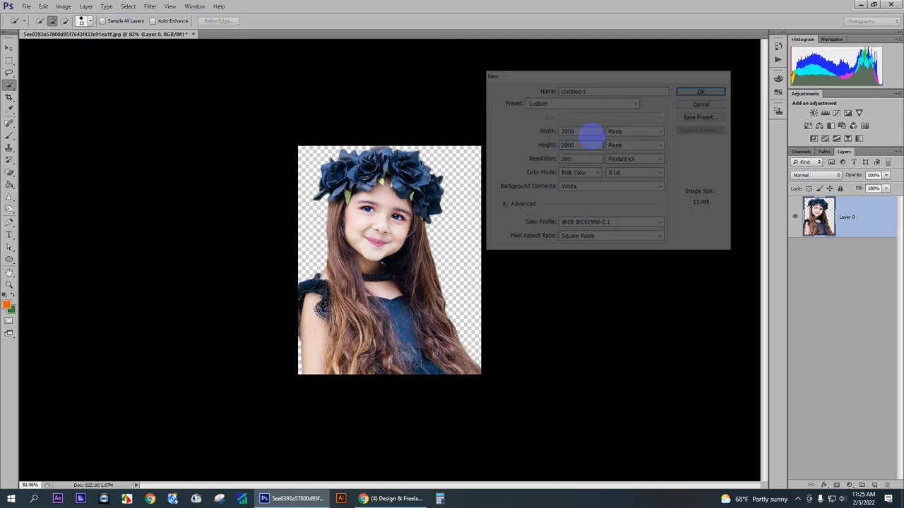
Move the cut-out girl from the photo document into the middle of the new white document.
{"action": "left_click", "coordinate": [149, 33]}
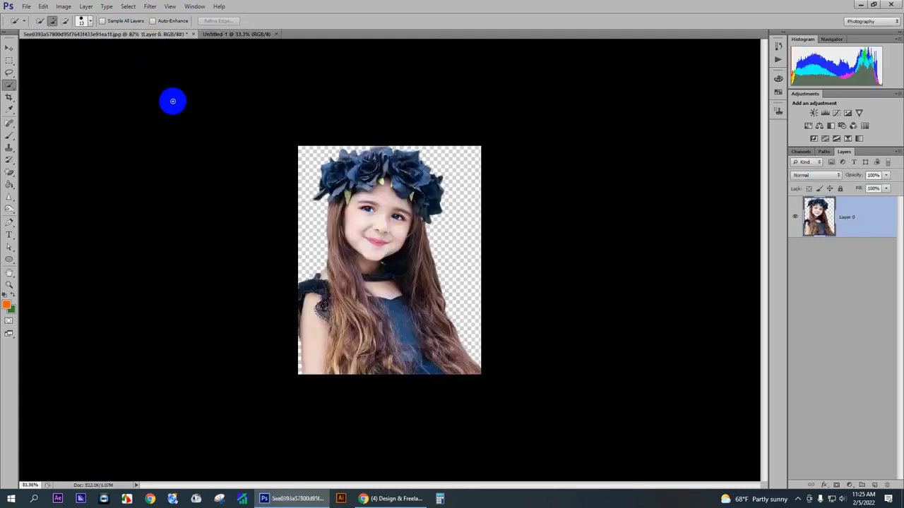
{"action": "left_click", "coordinate": [9, 48]}
{"action": "left_click_drag", "start_coordinate": [321, 205], "coordinate": [386, 254]}
{"action": "scroll", "coordinate": [394, 275], "scroll_direction": "down", "scroll_amount": 5}
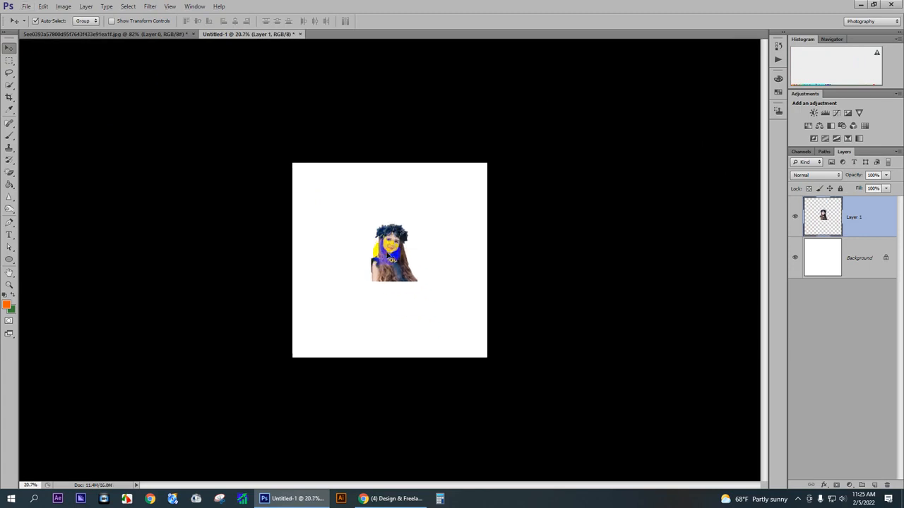
Scale the girl's layer proportionally to about 232% and place it near the canvas centre.
{"action": "key", "text": "ctrl+t"}
{"action": "left_click_drag", "start_coordinate": [418, 282], "coordinate": [399, 293]}
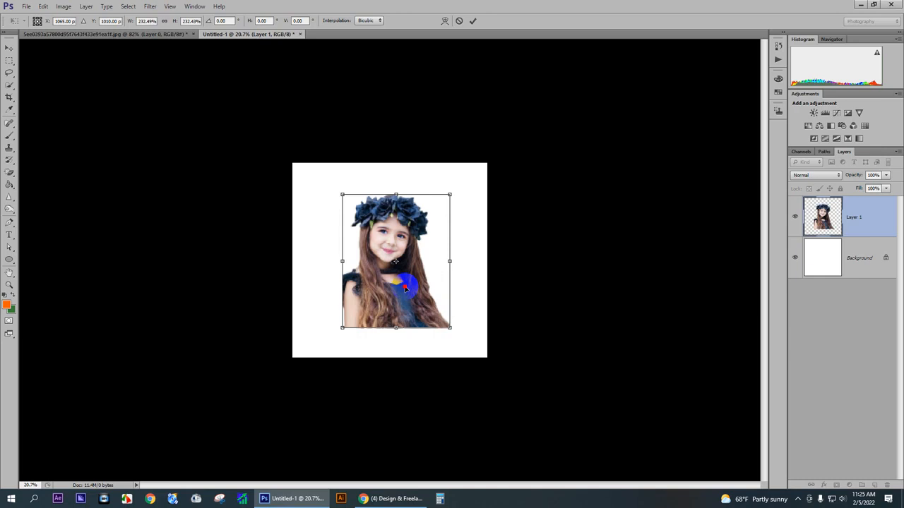
{"action": "key", "text": "Return"}
{"action": "scroll", "coordinate": [397, 233], "scroll_direction": "up", "scroll_amount": 5}
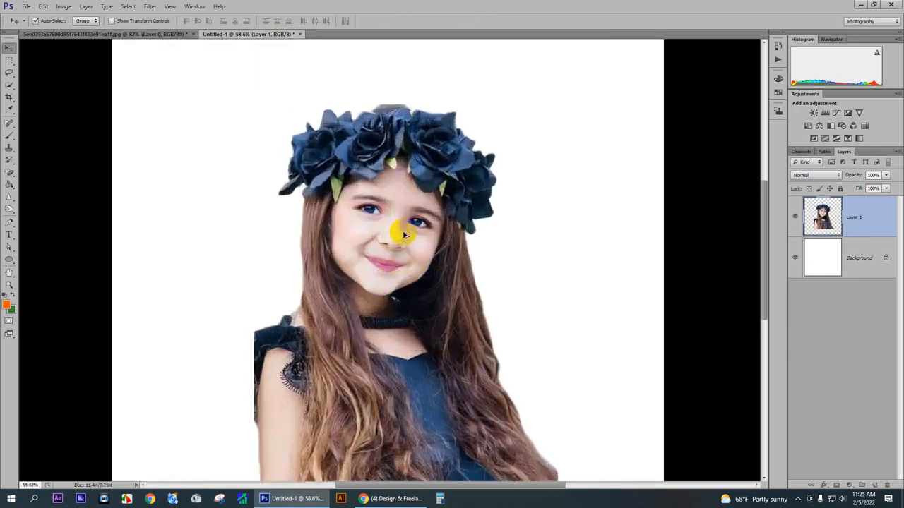
Brighten the girl's layer with a Curves adjustment, raising the RGB midpoint to input 112, output 143.
{"action": "scroll", "coordinate": [401, 236], "scroll_direction": "up", "scroll_amount": 2}
{"action": "scroll", "coordinate": [410, 229], "scroll_direction": "down", "scroll_amount": 2}
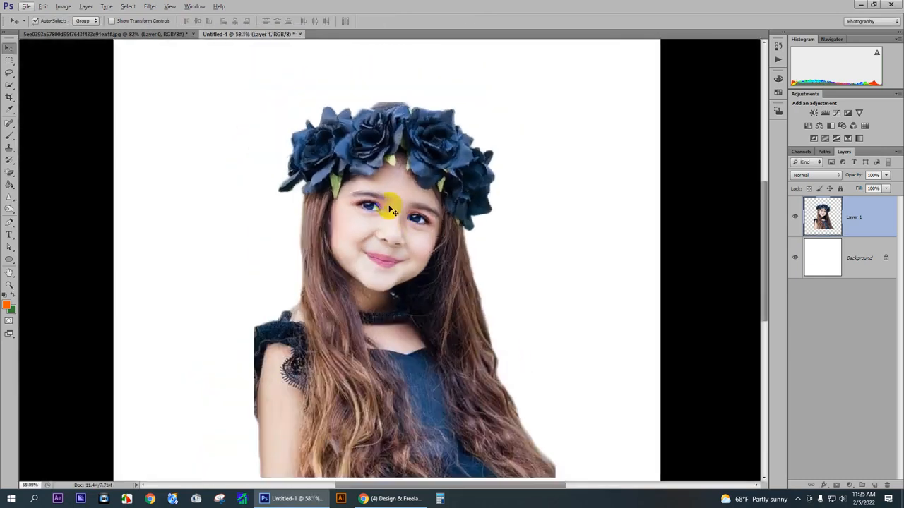
{"action": "key", "text": "ctrl+m"}
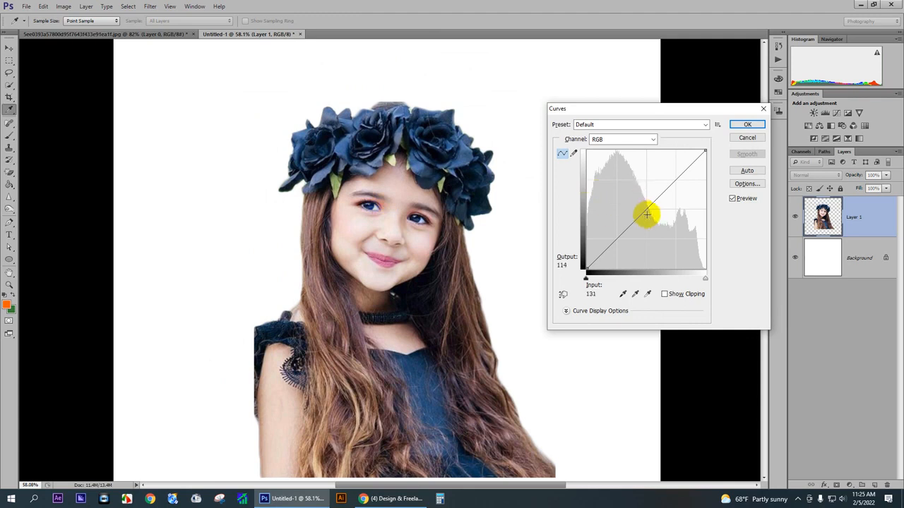
{"action": "left_click_drag", "start_coordinate": [646, 211], "coordinate": [639, 202]}
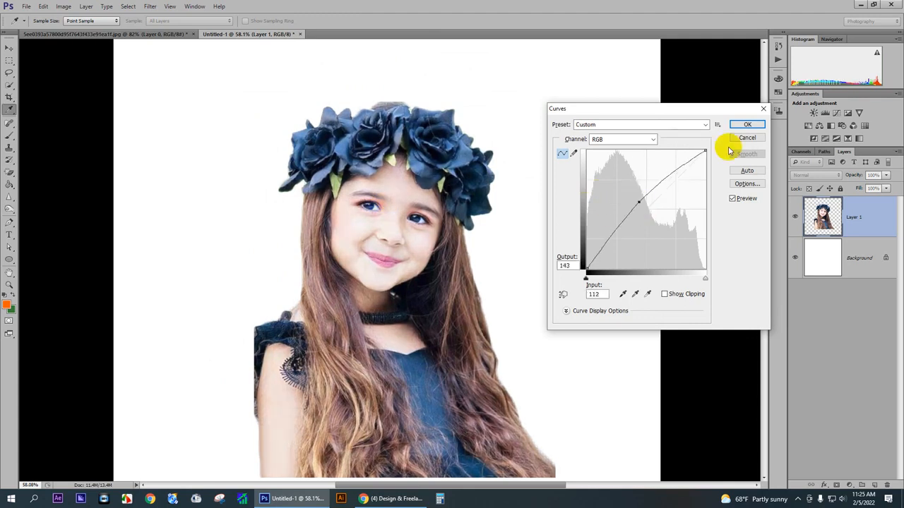
{"action": "left_click", "coordinate": [752, 126]}
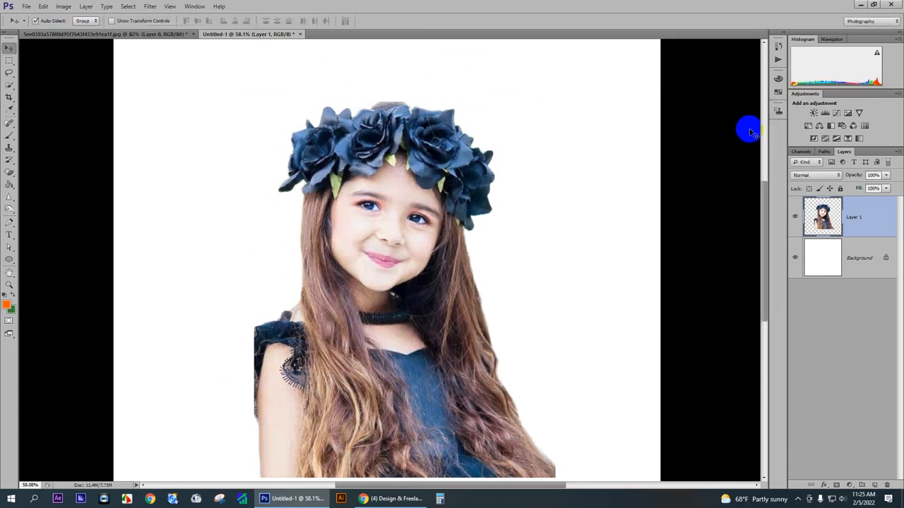
Adjust the girl's layer with Hue/Saturation, setting hue to +5 and saturation to about +33.
{"action": "key", "text": "ctrl+u"}
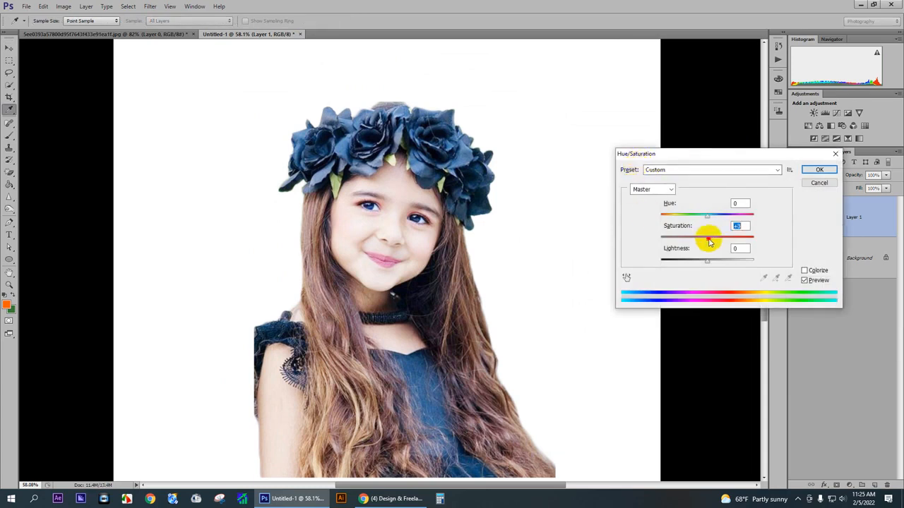
{"action": "mouse_move", "coordinate": [707, 220]}
{"action": "left_mouse_down"}
{"action": "mouse_move", "coordinate": [690, 214]}
{"action": "mouse_move", "coordinate": [710, 220]}
{"action": "left_mouse_up"}
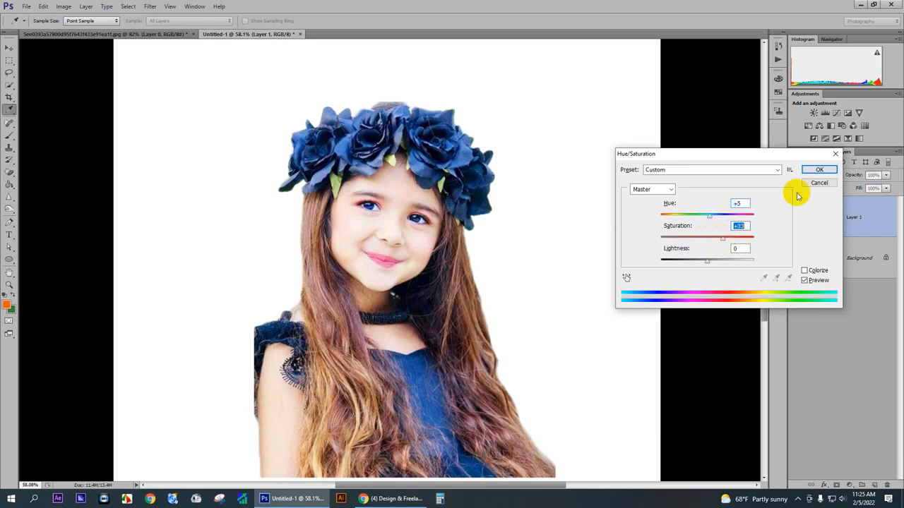
{"action": "left_click", "coordinate": [812, 170]}
{"action": "key", "text": "v"}
Examine the colour-adjusted portrait up close around the face and wreath and as a whole on the canvas.
{"action": "scroll", "coordinate": [468, 247], "scroll_direction": "down", "scroll_amount": 3}
{"action": "scroll", "coordinate": [468, 247], "scroll_direction": "down", "scroll_amount": 2}
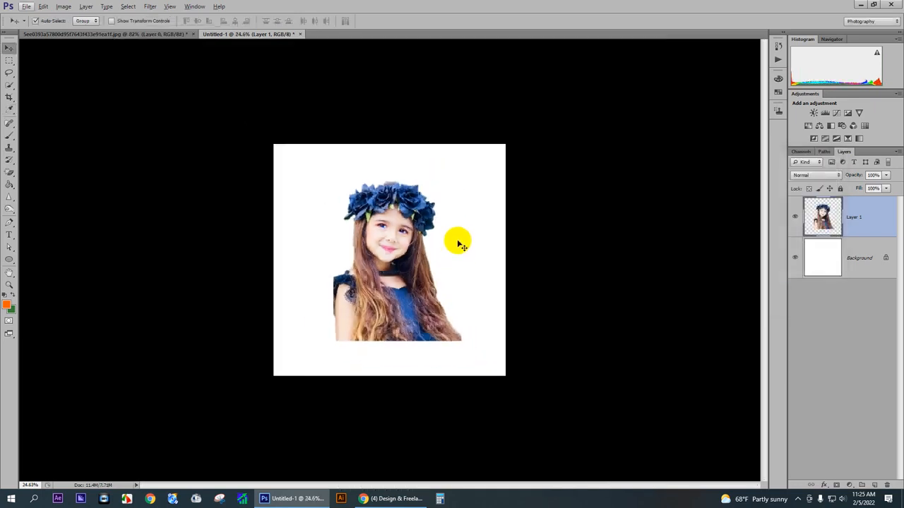
{"action": "scroll", "coordinate": [382, 210], "scroll_direction": "up", "scroll_amount": 6}
{"action": "scroll", "coordinate": [381, 194], "scroll_direction": "up", "scroll_amount": 2}
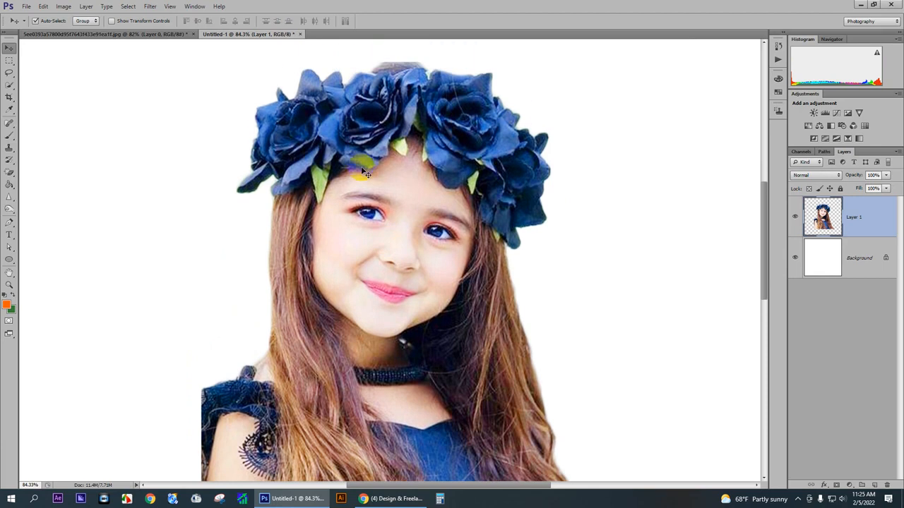
{"action": "scroll", "coordinate": [444, 221], "scroll_direction": "down", "scroll_amount": 4}
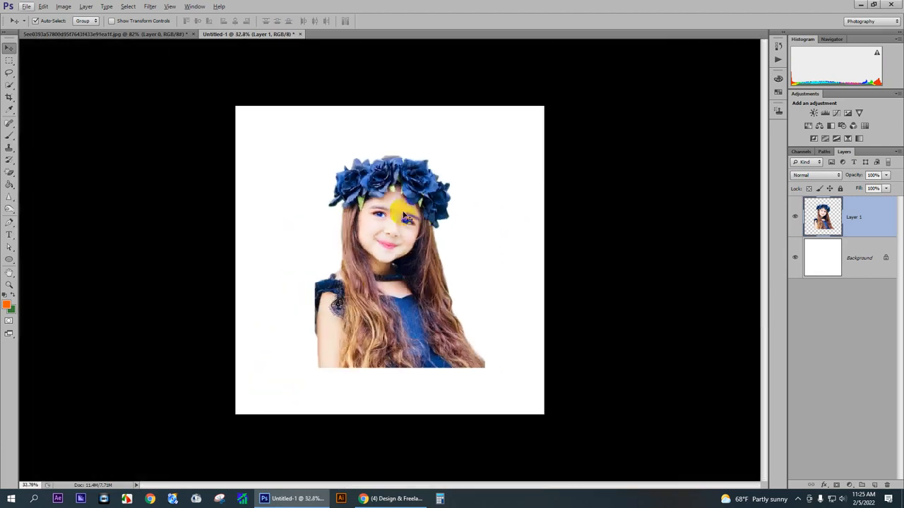
{"action": "scroll", "coordinate": [393, 222], "scroll_direction": "up", "scroll_amount": 5}
{"action": "scroll", "coordinate": [398, 221], "scroll_direction": "up", "scroll_amount": 4}
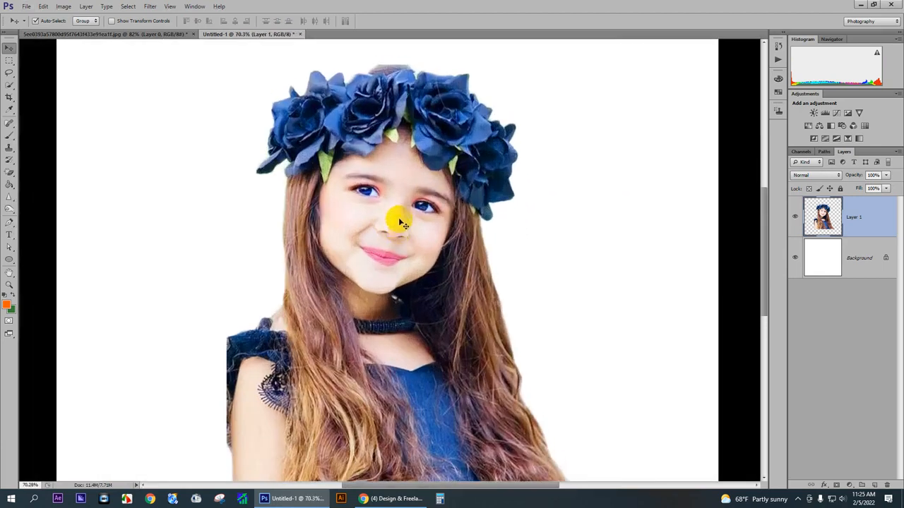
{"action": "scroll", "coordinate": [423, 239], "scroll_direction": "up", "scroll_amount": 5}
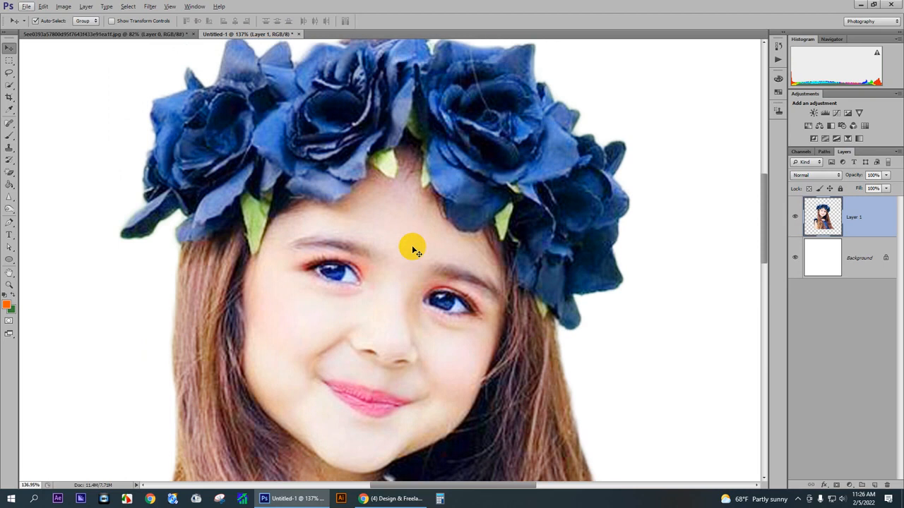
{"action": "scroll", "coordinate": [409, 241], "scroll_direction": "down", "scroll_amount": 6}
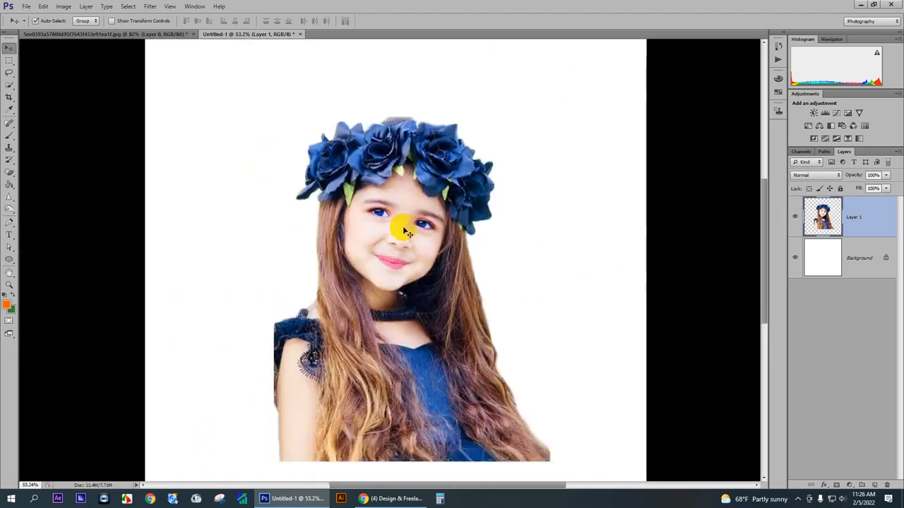
{"action": "scroll", "coordinate": [404, 225], "scroll_direction": "down", "scroll_amount": 2}
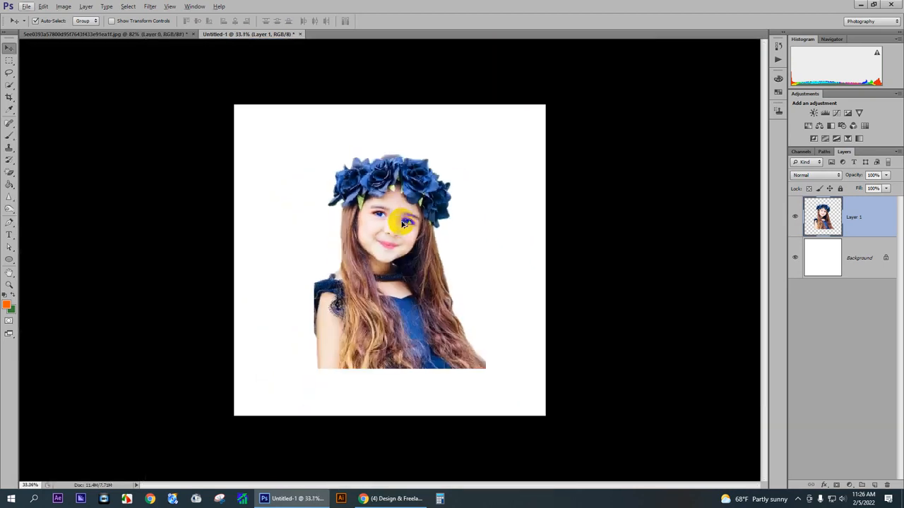
{"action": "scroll", "coordinate": [399, 209], "scroll_direction": "up", "scroll_amount": 3}
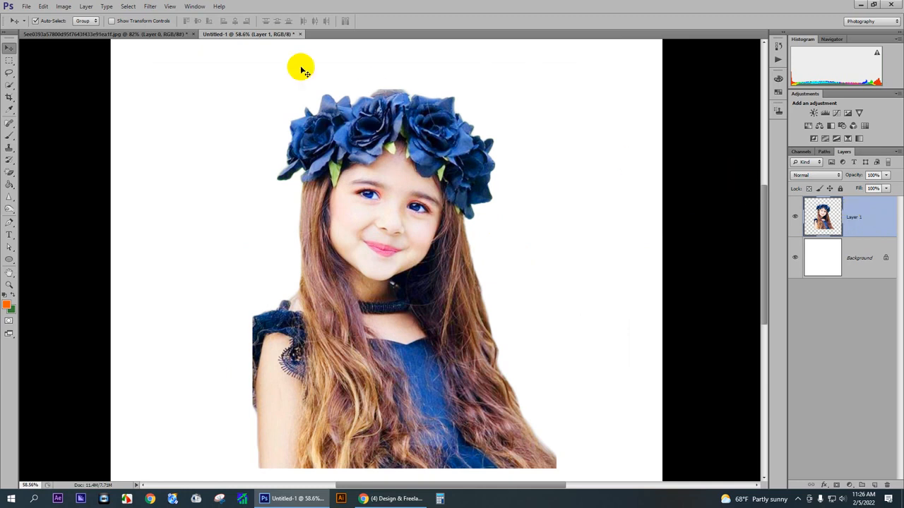
Open the Filter Gallery on the girl's layer and list the Artistic filters, centring the preview on her face.
{"action": "left_click", "coordinate": [152, 7]}
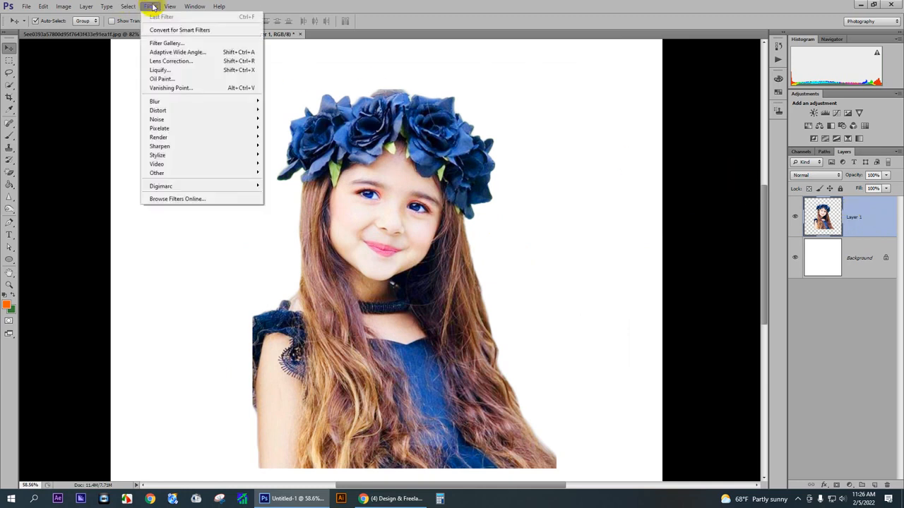
{"action": "left_click", "coordinate": [172, 44]}
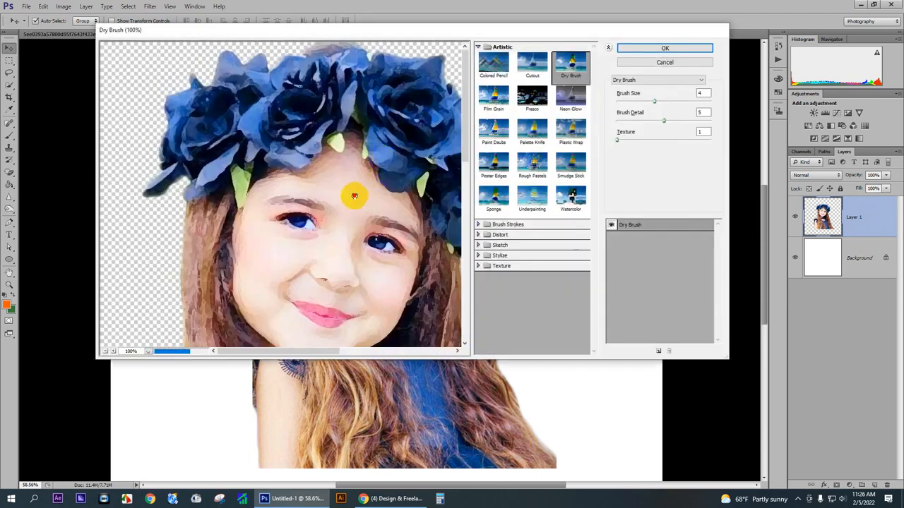
{"action": "left_click_drag", "start_coordinate": [353, 196], "coordinate": [319, 120]}
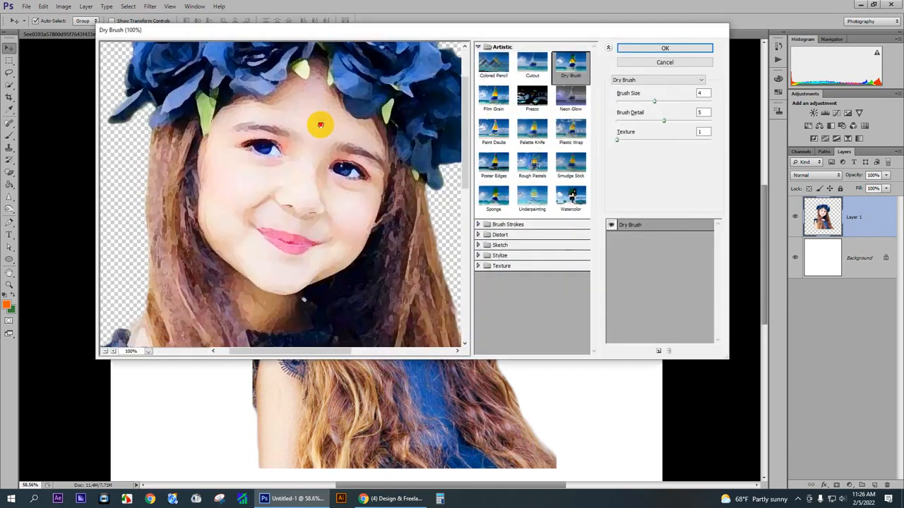
{"action": "left_click", "coordinate": [478, 46]}
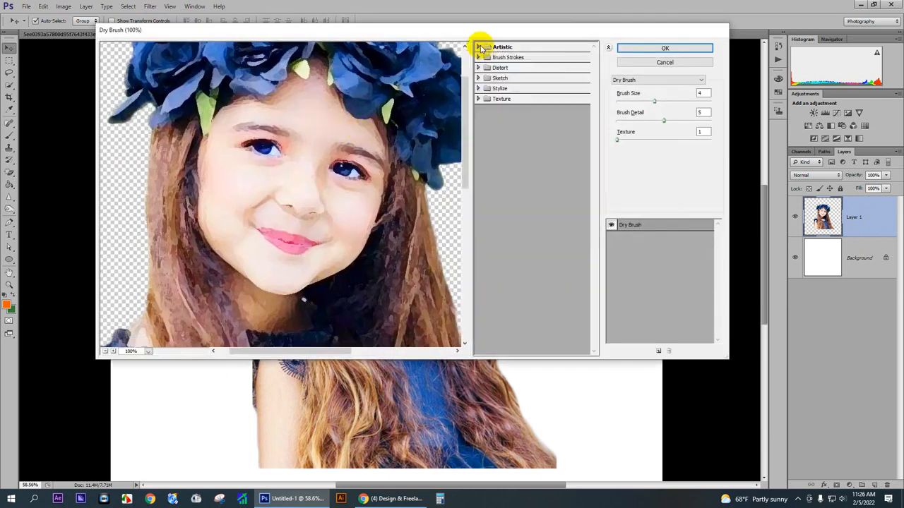
{"action": "left_click", "coordinate": [478, 47]}
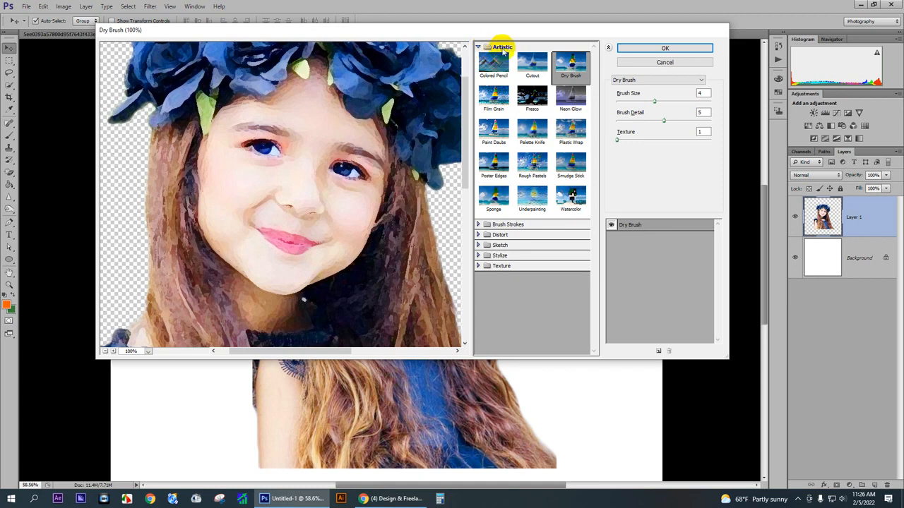
Preview Colored Pencil, Cutout, Neon Glow, Fresco and Film Grain on the portrait and compare them with Dry Brush.
{"action": "left_click", "coordinate": [492, 65]}
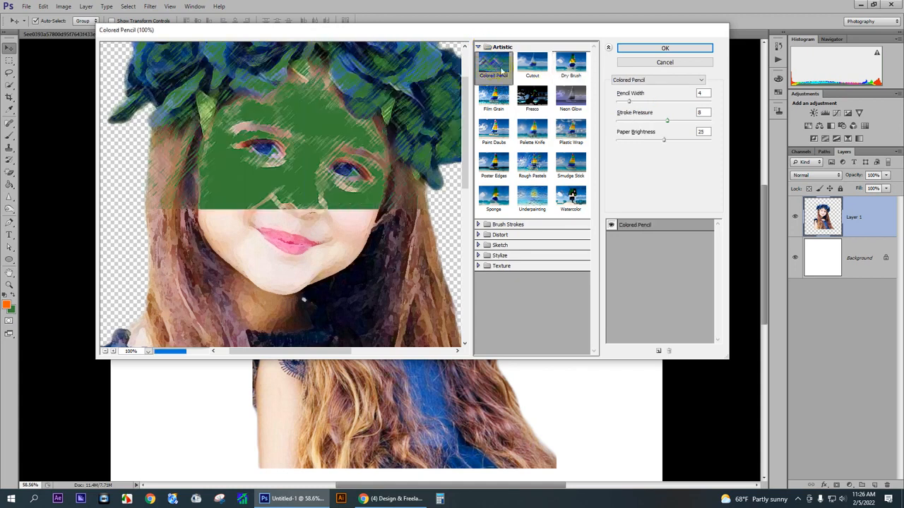
{"action": "left_click", "coordinate": [529, 66]}
{"action": "left_click", "coordinate": [571, 67]}
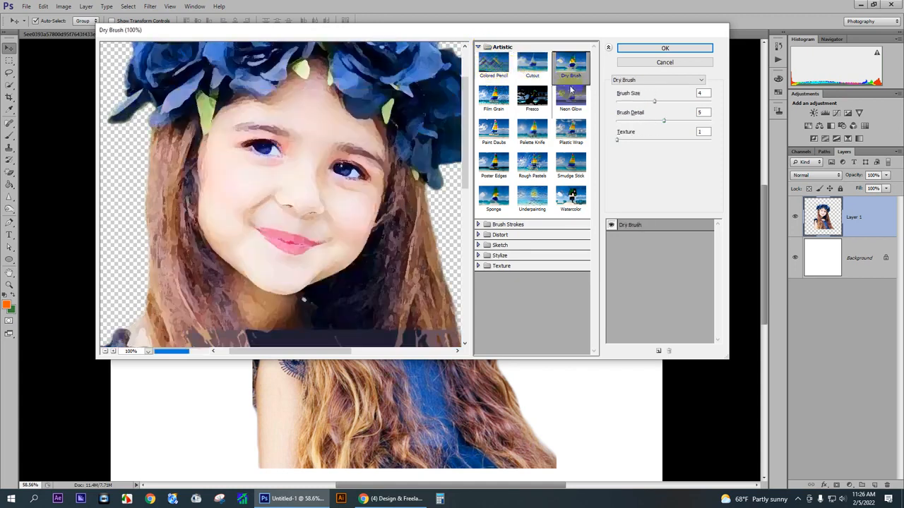
{"action": "left_click", "coordinate": [571, 96]}
{"action": "left_click", "coordinate": [533, 99]}
{"action": "left_click", "coordinate": [495, 99]}
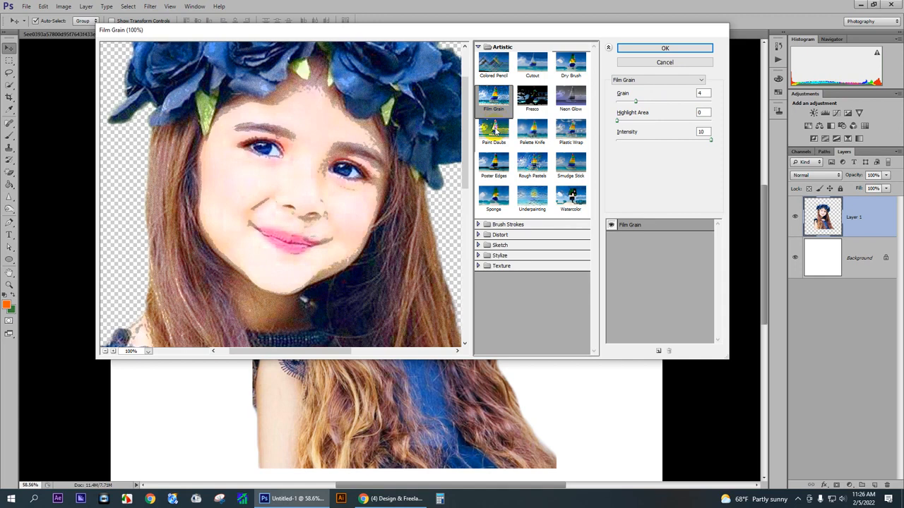
{"action": "left_click", "coordinate": [532, 98]}
{"action": "left_click", "coordinate": [565, 74]}
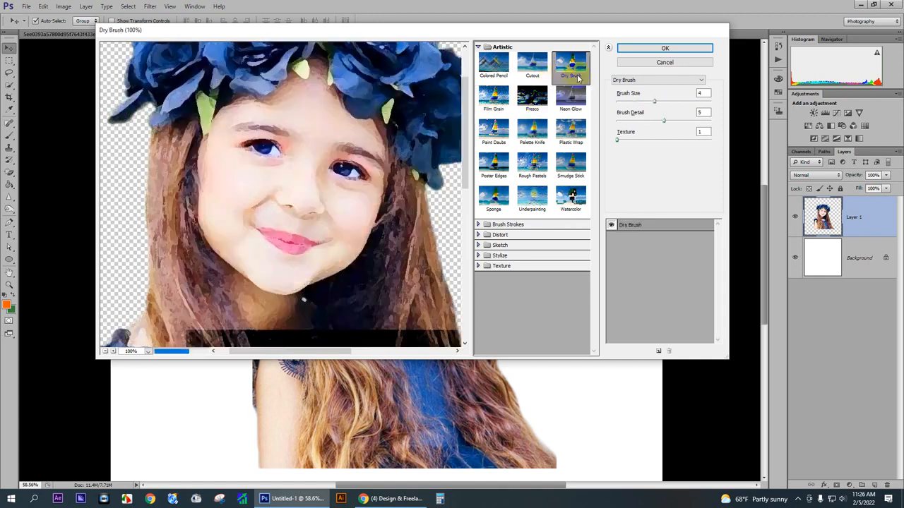
Compare the Dry Brush, Poster Edges and Watercolor previews around the girl's face, hair and flower wreath.
{"action": "left_click_drag", "start_coordinate": [332, 170], "coordinate": [312, 127]}
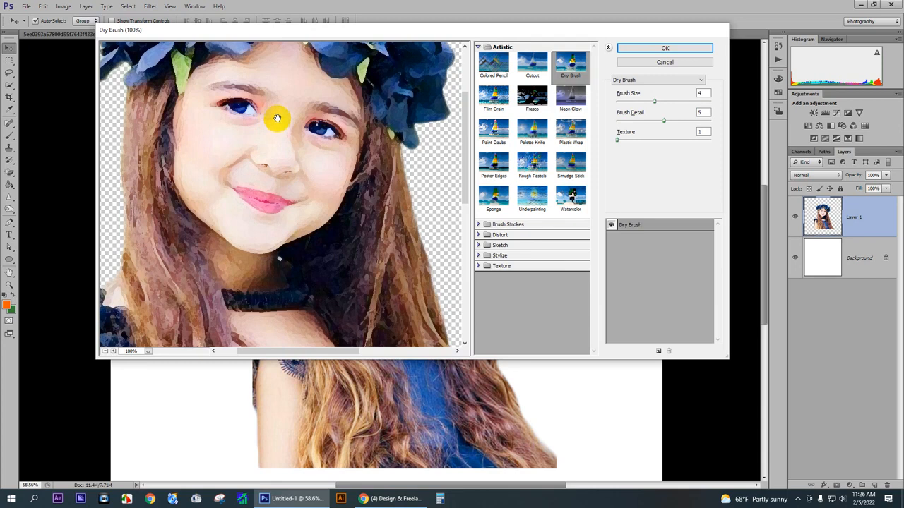
{"action": "mouse_move", "coordinate": [286, 205]}
{"action": "left_mouse_down"}
{"action": "mouse_move", "coordinate": [317, 132]}
{"action": "mouse_move", "coordinate": [324, 137]}
{"action": "left_mouse_up"}
{"action": "left_click", "coordinate": [496, 172]}
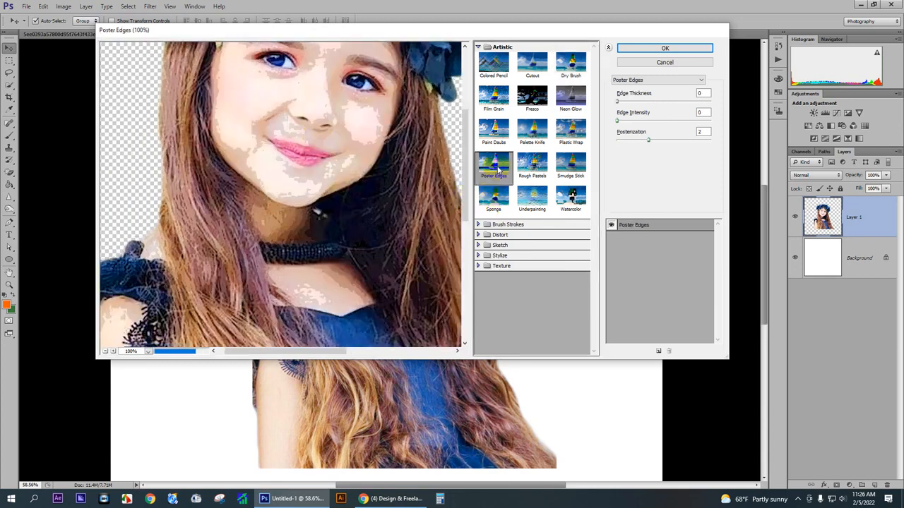
{"action": "left_click_drag", "start_coordinate": [388, 154], "coordinate": [384, 206]}
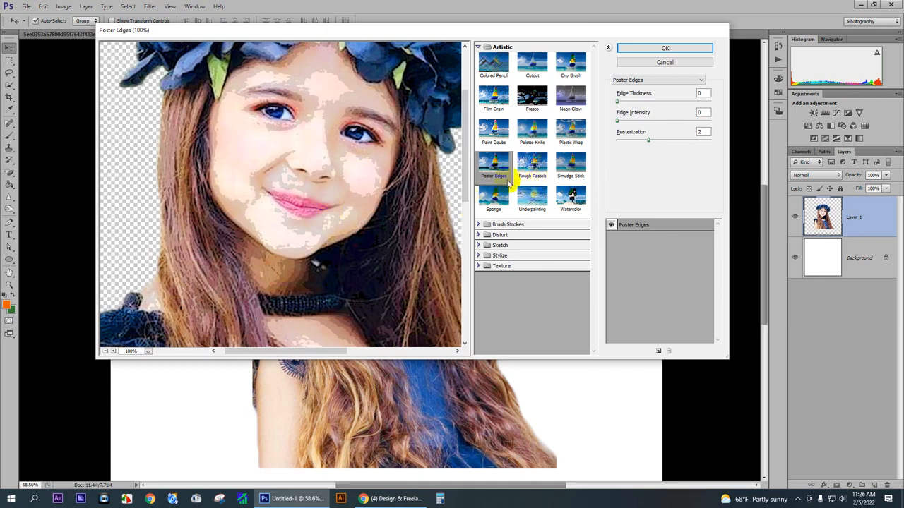
{"action": "left_click_drag", "start_coordinate": [303, 151], "coordinate": [295, 171]}
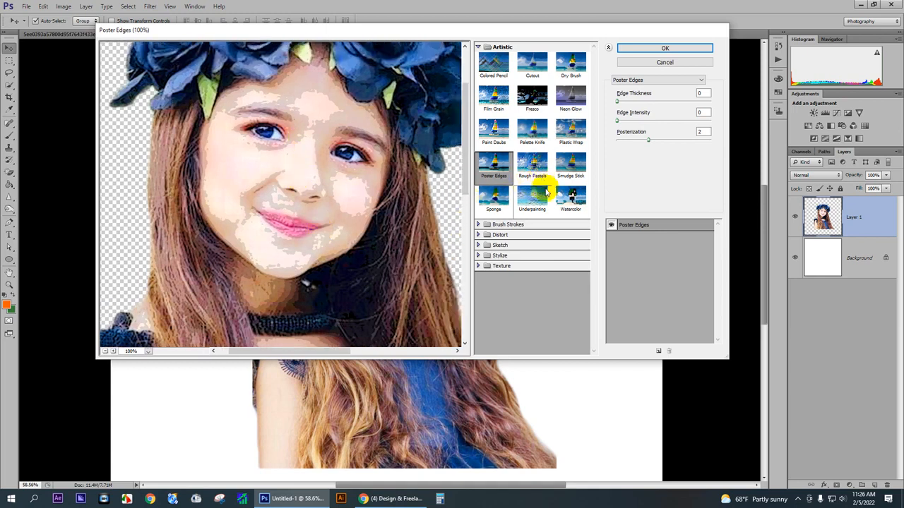
{"action": "left_click", "coordinate": [574, 202]}
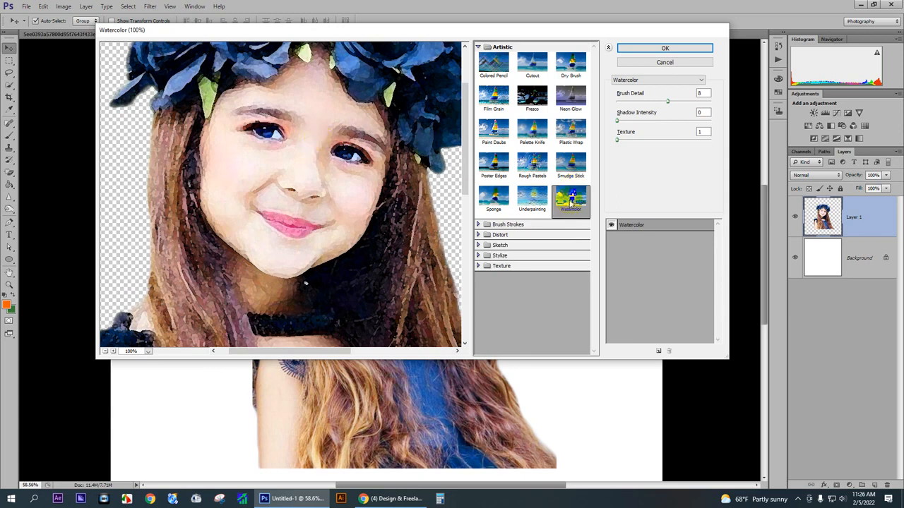
{"action": "left_click_drag", "start_coordinate": [293, 147], "coordinate": [235, 233]}
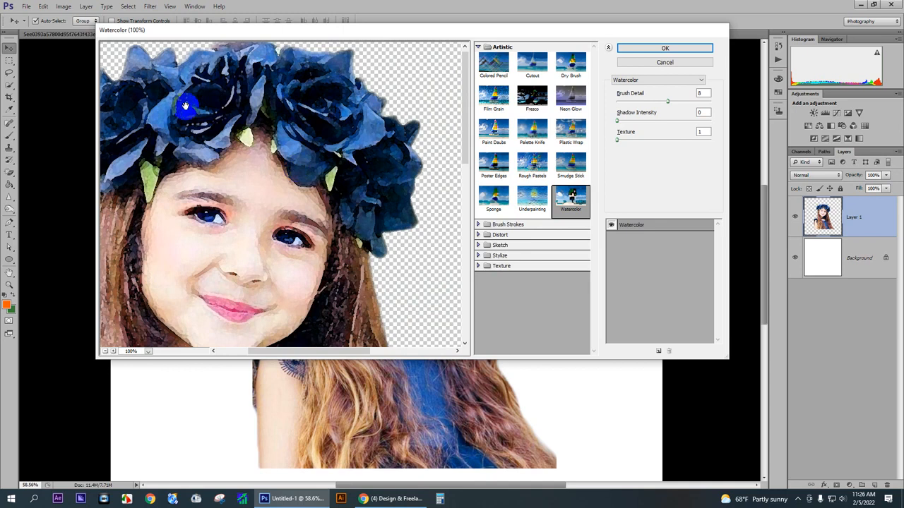
{"action": "mouse_move", "coordinate": [317, 143]}
{"action": "left_mouse_down"}
{"action": "mouse_move", "coordinate": [228, 198]}
{"action": "mouse_move", "coordinate": [303, 167]}
{"action": "left_mouse_up"}
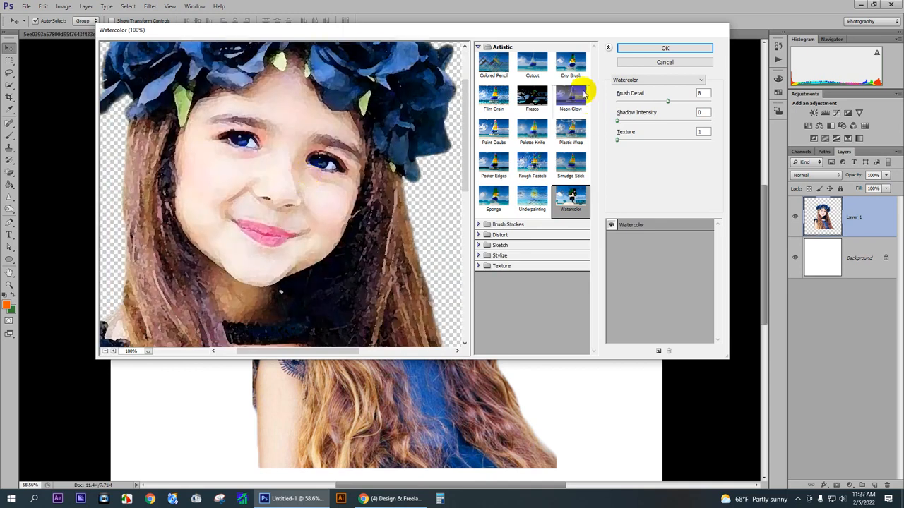
Apply Dry Brush to the girl's layer with brush size 4, brush detail 5 and texture 1, and check the painted face up close.
{"action": "left_click", "coordinate": [573, 74]}
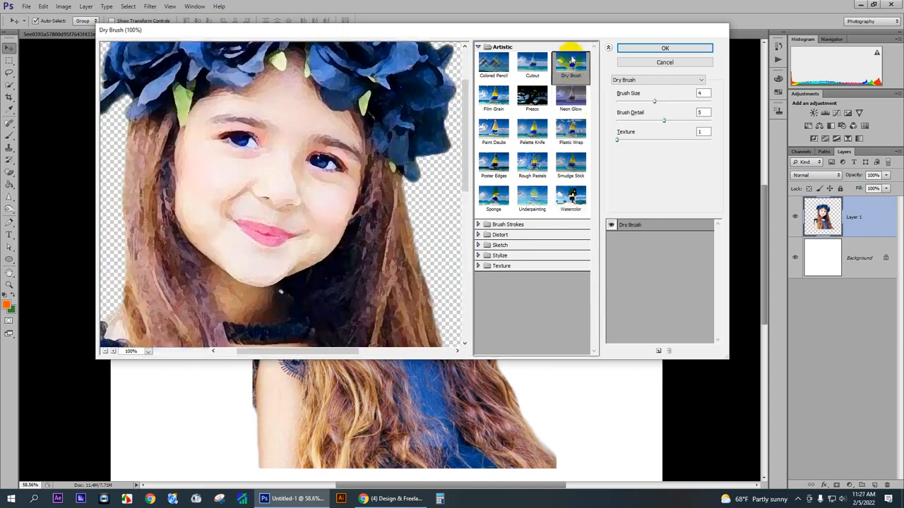
{"action": "left_click", "coordinate": [662, 48]}
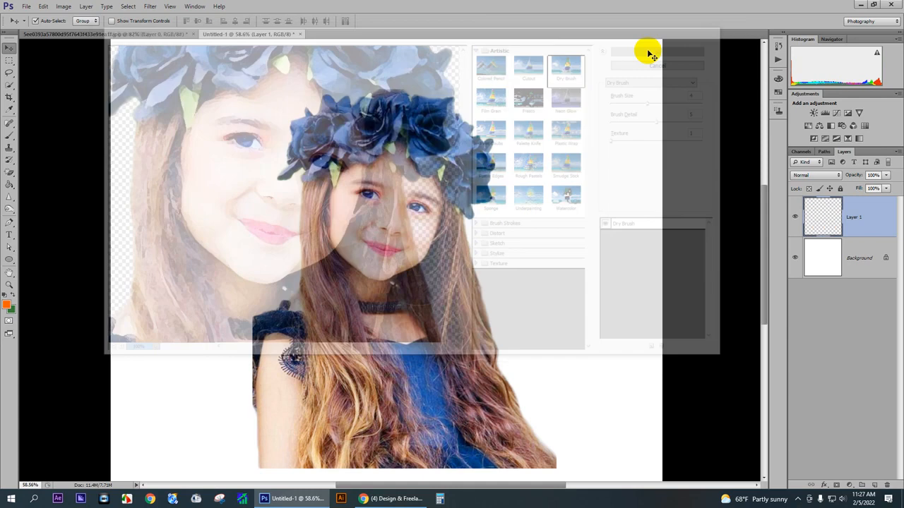
{"action": "scroll", "coordinate": [445, 208], "scroll_direction": "down", "scroll_amount": 3}
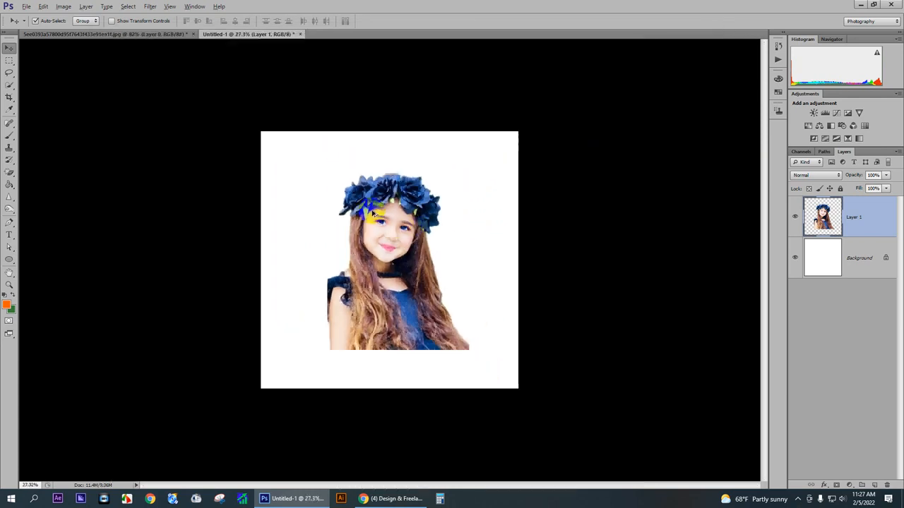
{"action": "scroll", "coordinate": [391, 231], "scroll_direction": "up", "scroll_amount": 7}
{"action": "scroll", "coordinate": [372, 178], "scroll_direction": "down", "scroll_amount": 4}
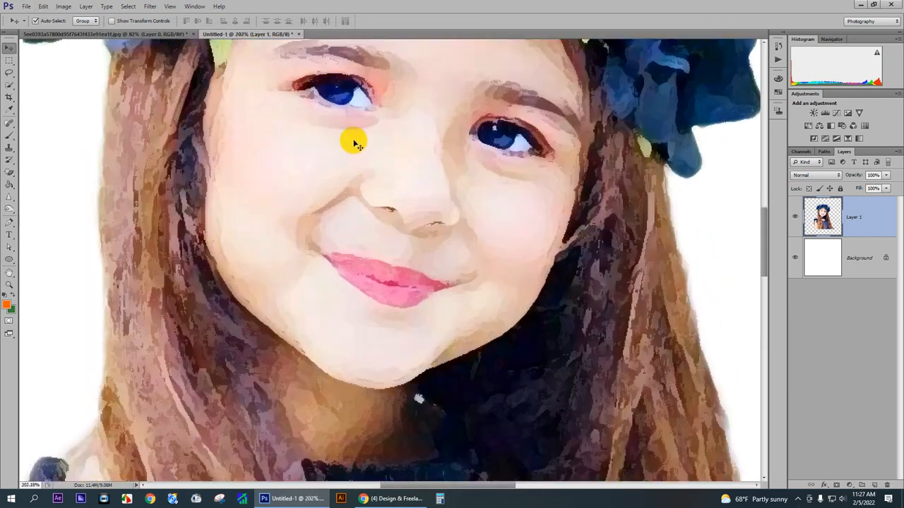
{"action": "scroll", "coordinate": [357, 164], "scroll_direction": "down", "scroll_amount": 2}
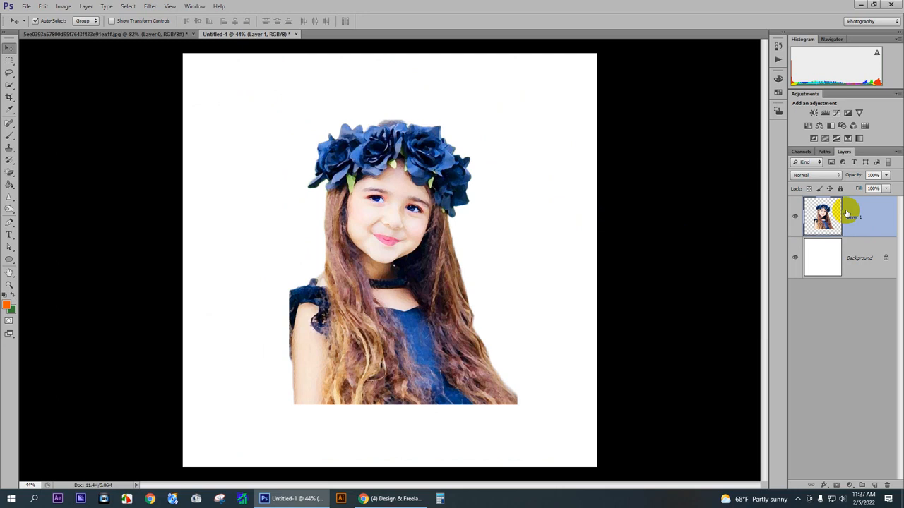
Duplicate the girl's painted layer and choose the Poster Edges filter for the copy in the Filter Gallery.
{"action": "key", "text": "ctrl+j"}
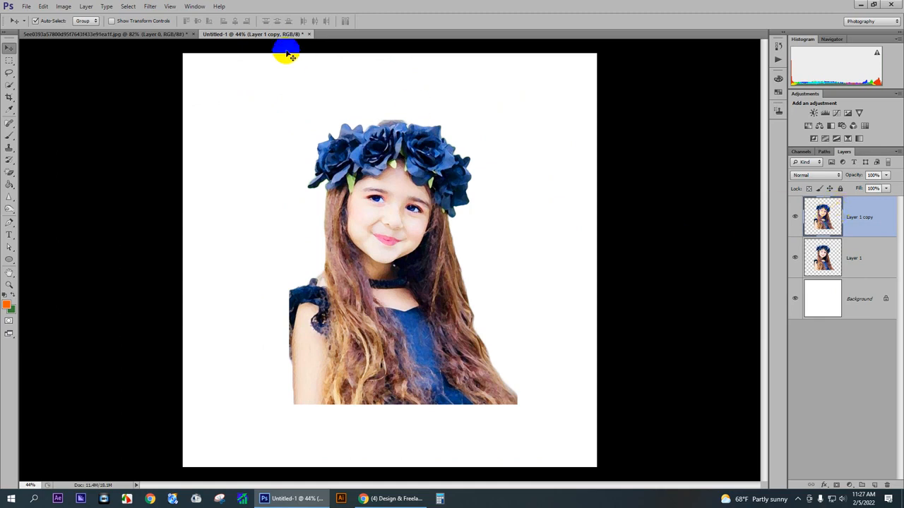
{"action": "left_click", "coordinate": [150, 6]}
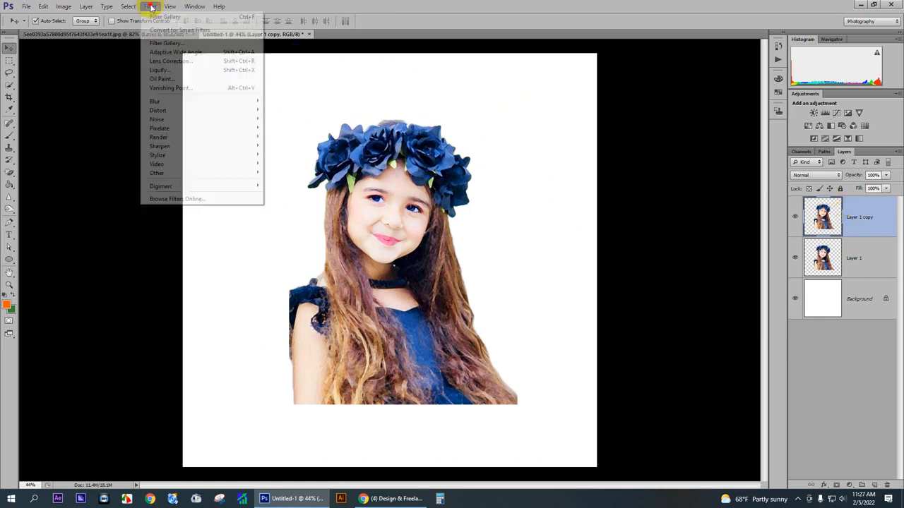
{"action": "left_click", "coordinate": [159, 44]}
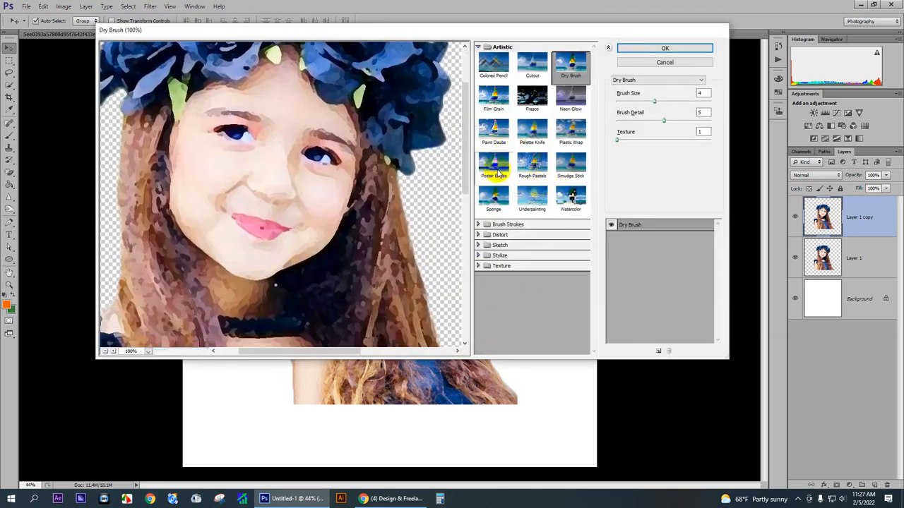
{"action": "left_click", "coordinate": [493, 164]}
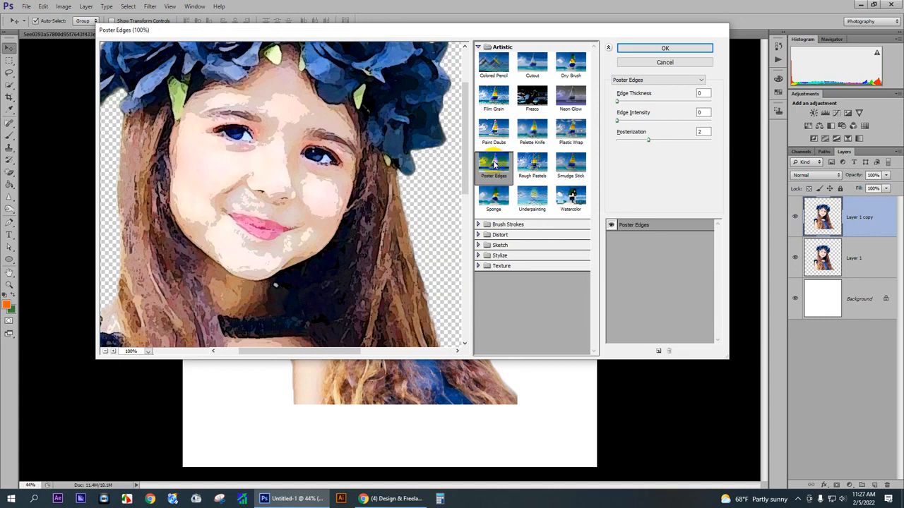
Try stronger Poster Edges outlines at posterization 1 with edge thickness 4 and edge intensity 3, then reset both edge values to 0.
{"action": "left_click", "coordinate": [643, 140]}
{"action": "mouse_move", "coordinate": [632, 142]}
{"action": "left_mouse_down"}
{"action": "mouse_move", "coordinate": [649, 141]}
{"action": "mouse_move", "coordinate": [633, 143]}
{"action": "mouse_move", "coordinate": [640, 132]}
{"action": "left_mouse_up"}
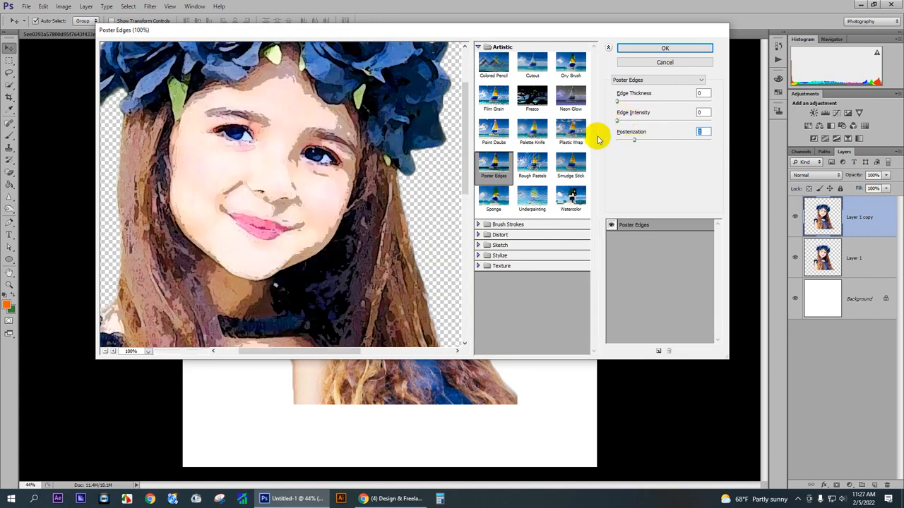
{"action": "left_click", "coordinate": [494, 166]}
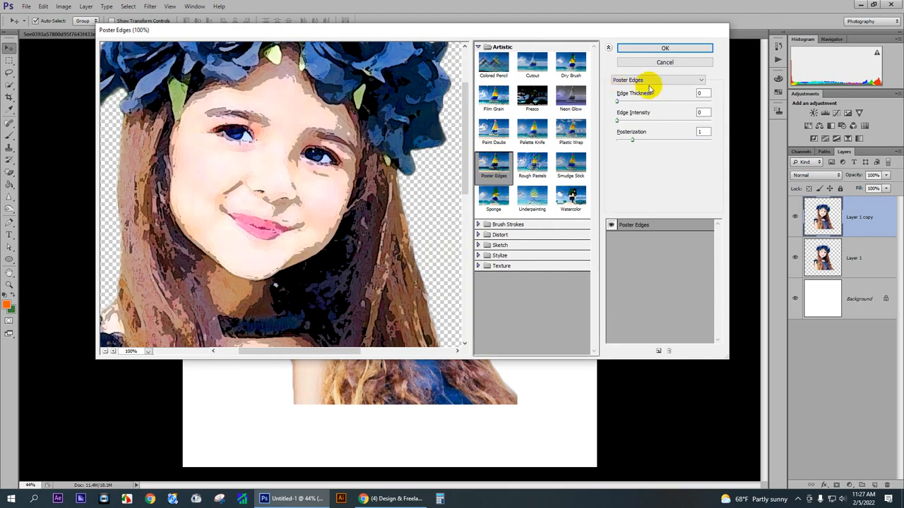
{"action": "left_click", "coordinate": [618, 102]}
{"action": "left_click_drag", "start_coordinate": [618, 102], "coordinate": [655, 101]}
{"action": "left_click", "coordinate": [640, 124]}
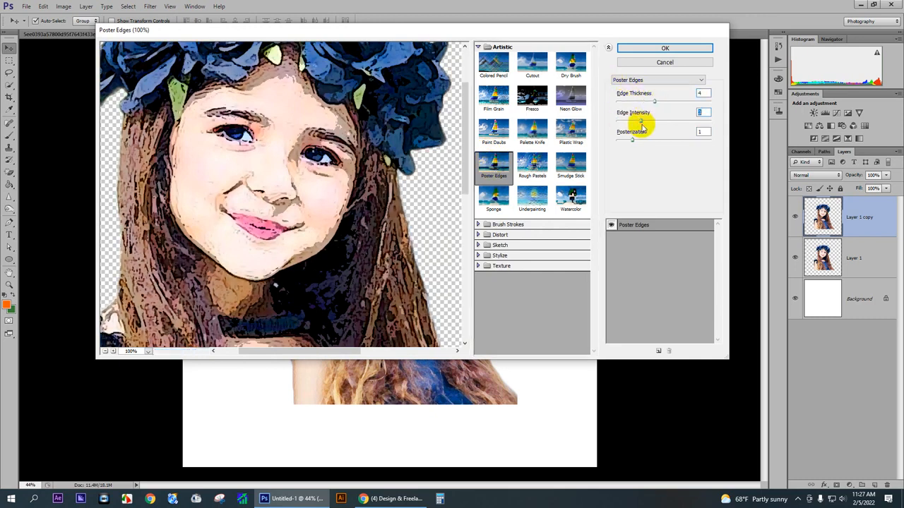
{"action": "left_click_drag", "start_coordinate": [654, 101], "coordinate": [621, 101]}
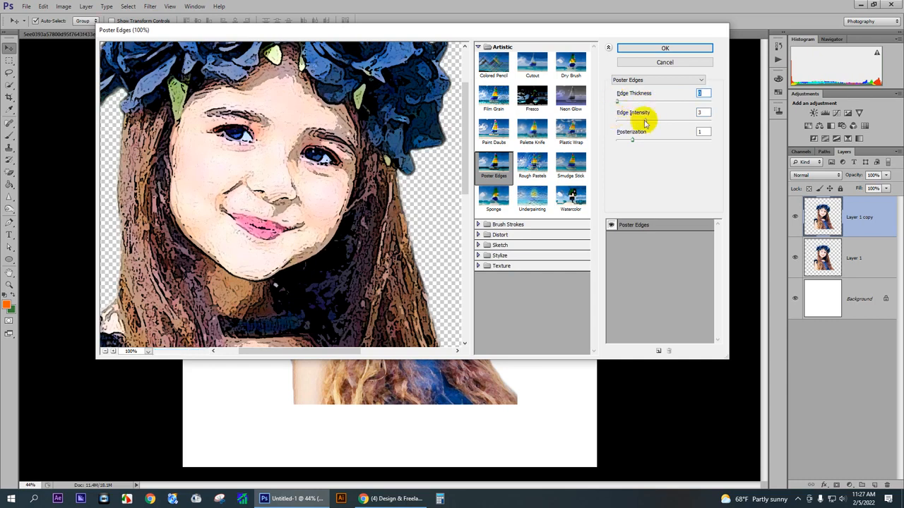
{"action": "left_click_drag", "start_coordinate": [645, 121], "coordinate": [644, 145]}
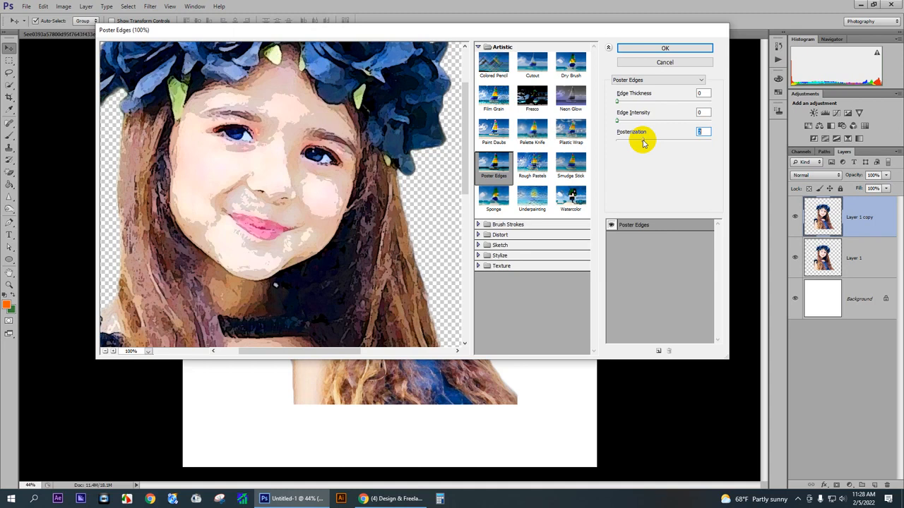
Apply Poster Edges with edge thickness 0, edge intensity 0 and posterization 1, and compare the portrait with and without the filtered copy.
{"action": "left_click_drag", "start_coordinate": [643, 143], "coordinate": [635, 142]}
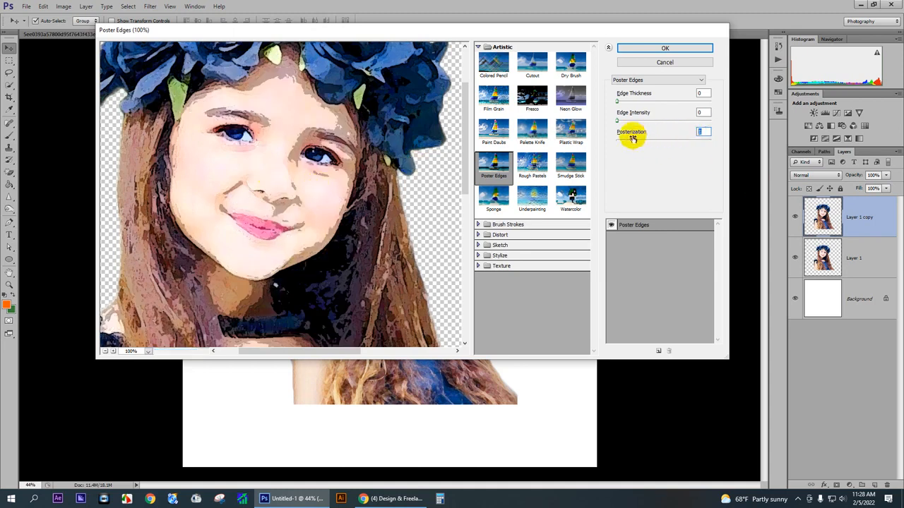
{"action": "left_click", "coordinate": [661, 47]}
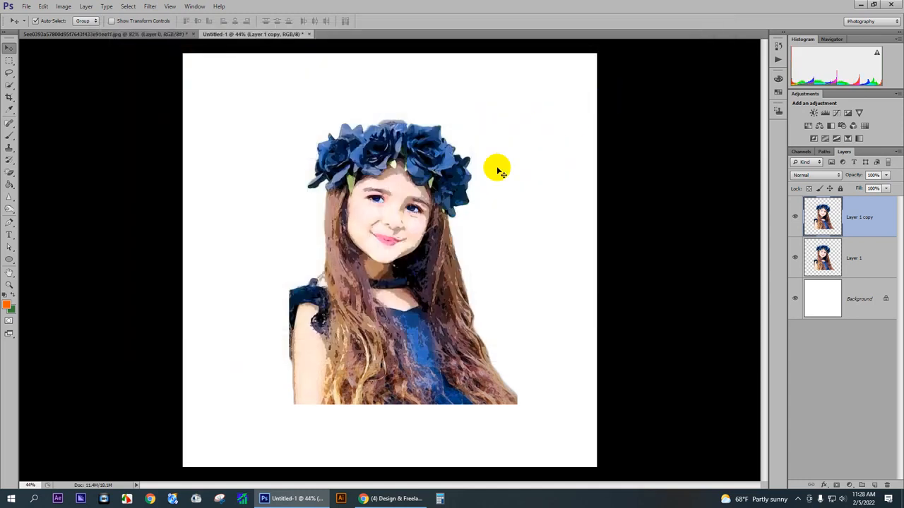
{"action": "scroll", "coordinate": [378, 188], "scroll_direction": "up", "scroll_amount": 5}
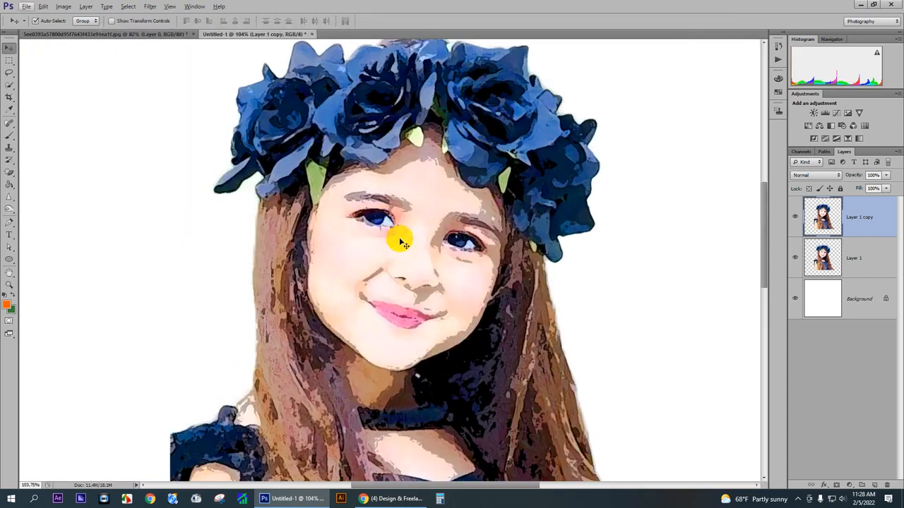
{"action": "scroll", "coordinate": [409, 209], "scroll_direction": "down", "scroll_amount": 2}
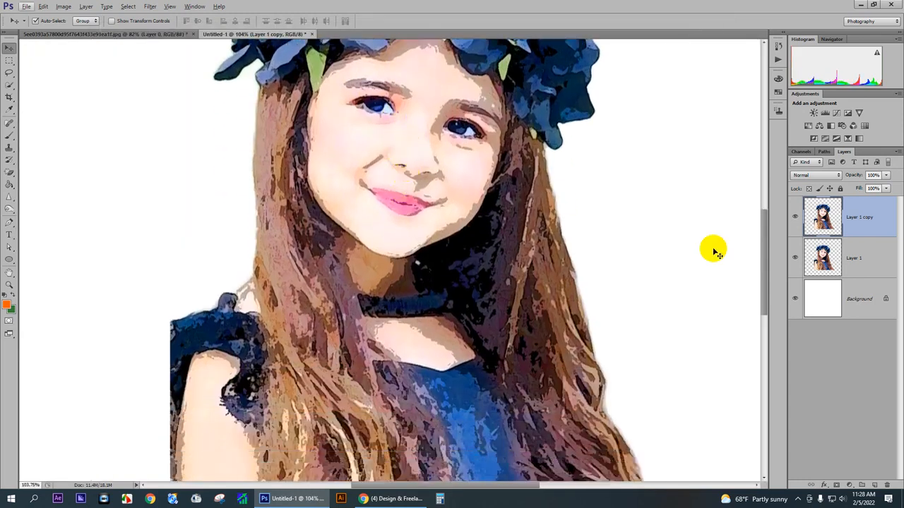
{"action": "left_click", "coordinate": [795, 217]}
{"action": "left_click", "coordinate": [795, 217]}
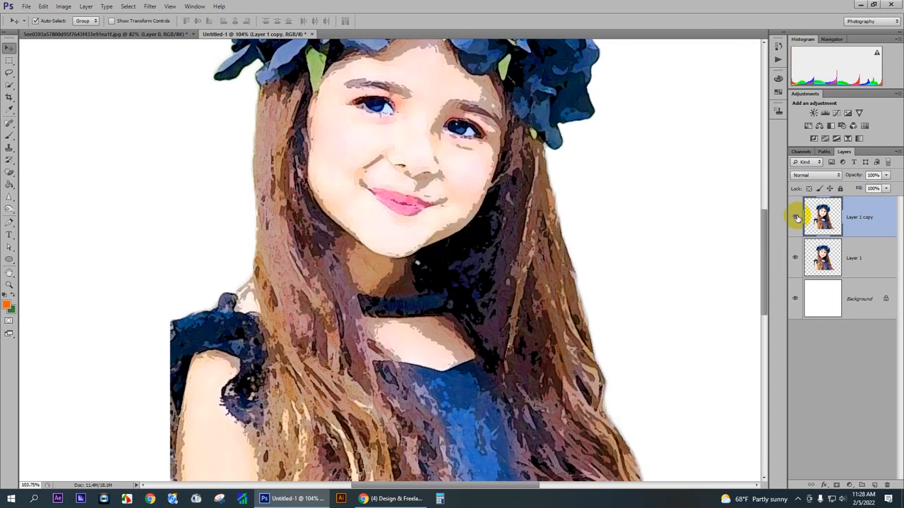
Try Multiply, Linear Burn, Screen, Linear Dodge (Add) and Overlay blending on the filtered copy, and check the Overlay version on the whole portrait.
{"action": "left_click", "coordinate": [795, 217]}
{"action": "left_click", "coordinate": [795, 217]}
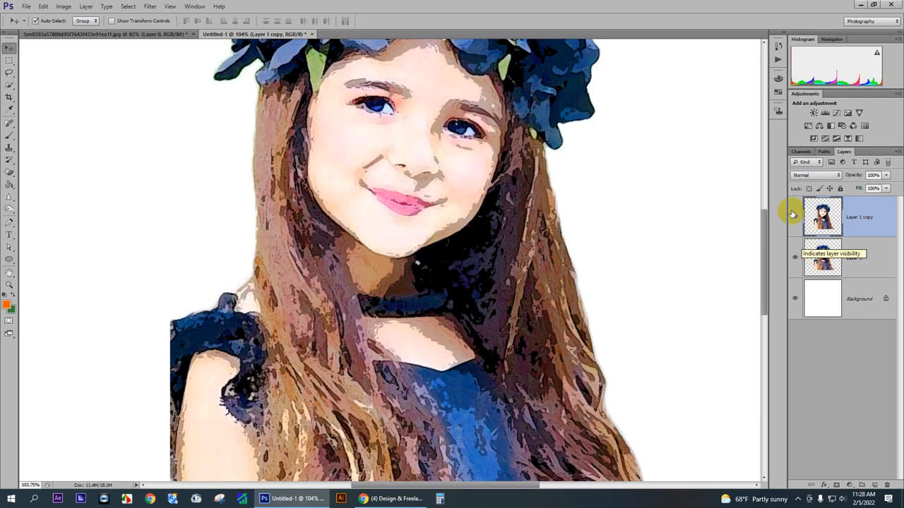
{"action": "left_click", "coordinate": [805, 178]}
{"action": "left_click", "coordinate": [808, 205]}
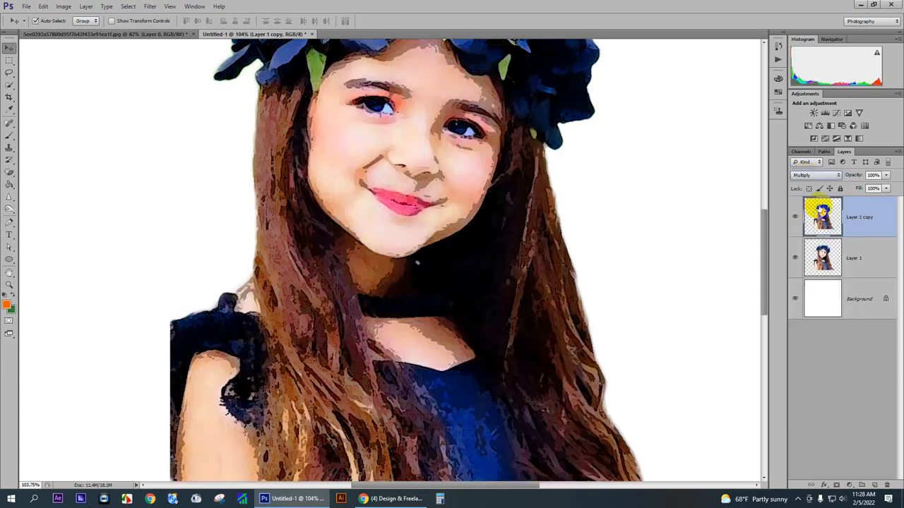
{"action": "scroll", "coordinate": [810, 179], "scroll_direction": "down", "scroll_amount": 1}
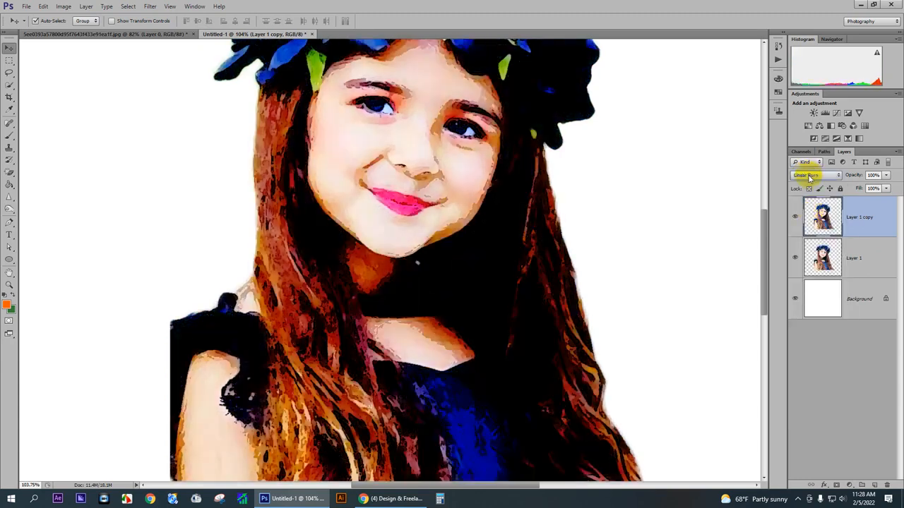
{"action": "scroll", "coordinate": [810, 179], "scroll_direction": "down", "scroll_amount": 3}
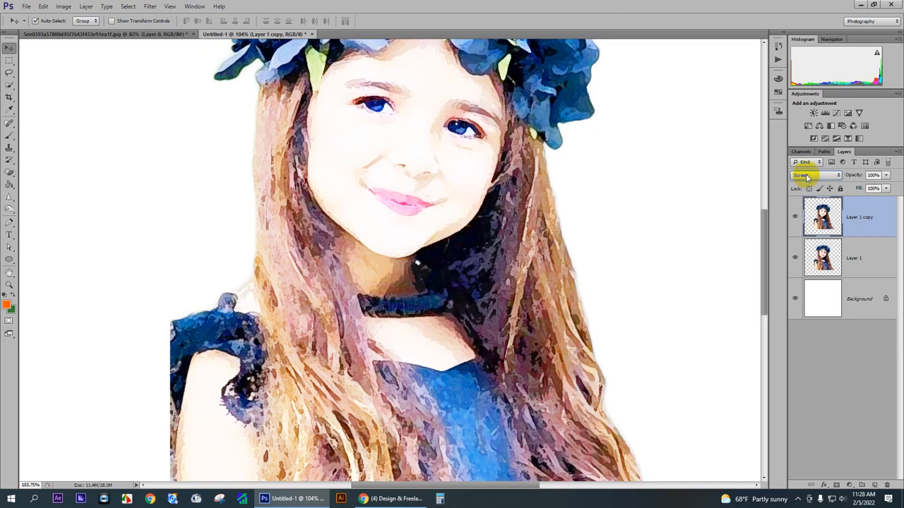
{"action": "scroll", "coordinate": [807, 177], "scroll_direction": "down", "scroll_amount": 2}
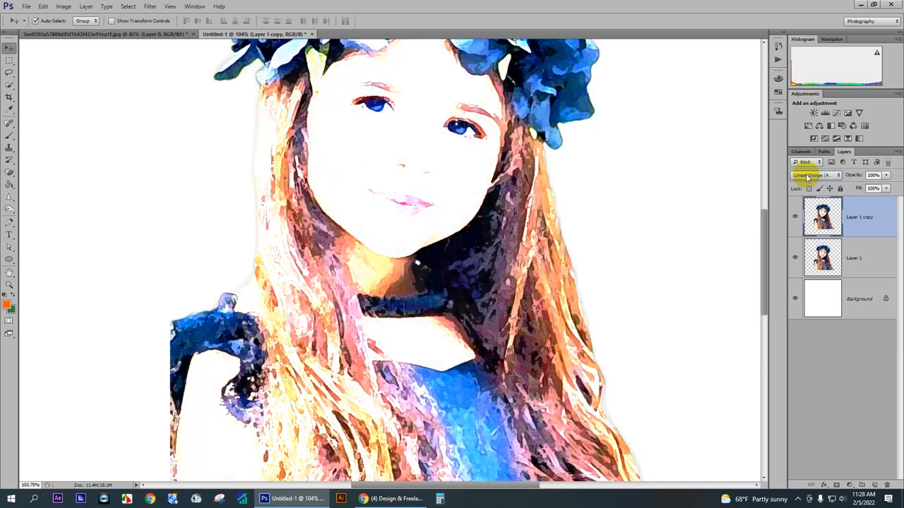
{"action": "scroll", "coordinate": [807, 178], "scroll_direction": "down", "scroll_amount": 2}
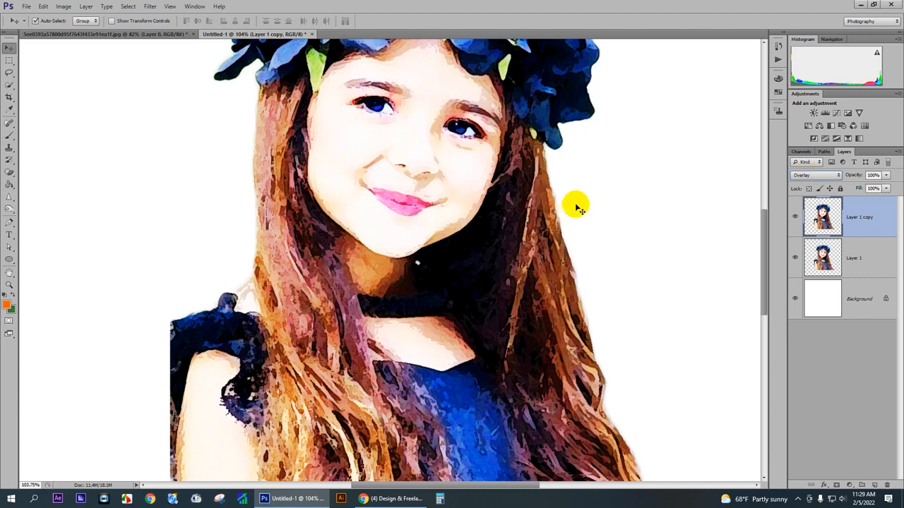
{"action": "left_click", "coordinate": [599, 194]}
{"action": "scroll", "coordinate": [519, 210], "scroll_direction": "down", "scroll_amount": 11}
{"action": "scroll", "coordinate": [432, 210], "scroll_direction": "up", "scroll_amount": 6}
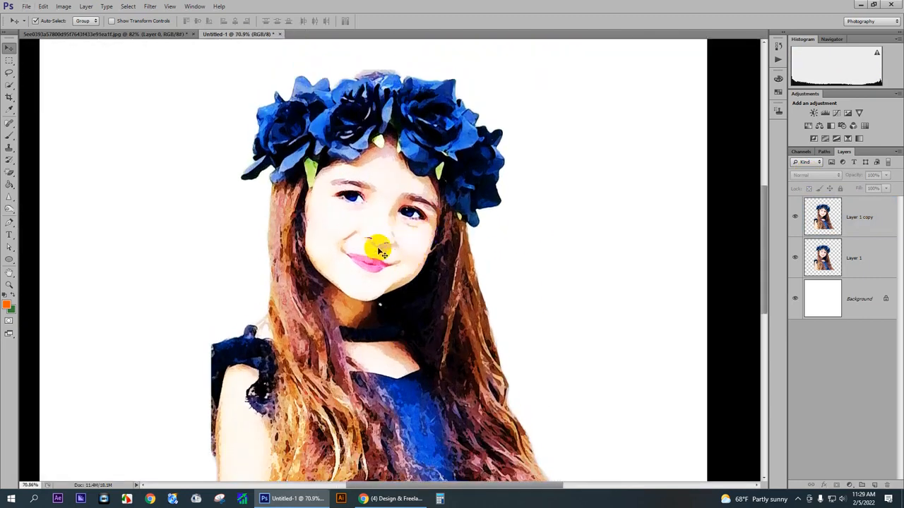
{"action": "scroll", "coordinate": [351, 225], "scroll_direction": "up", "scroll_amount": 3}
{"action": "scroll", "coordinate": [400, 260], "scroll_direction": "down", "scroll_amount": 7}
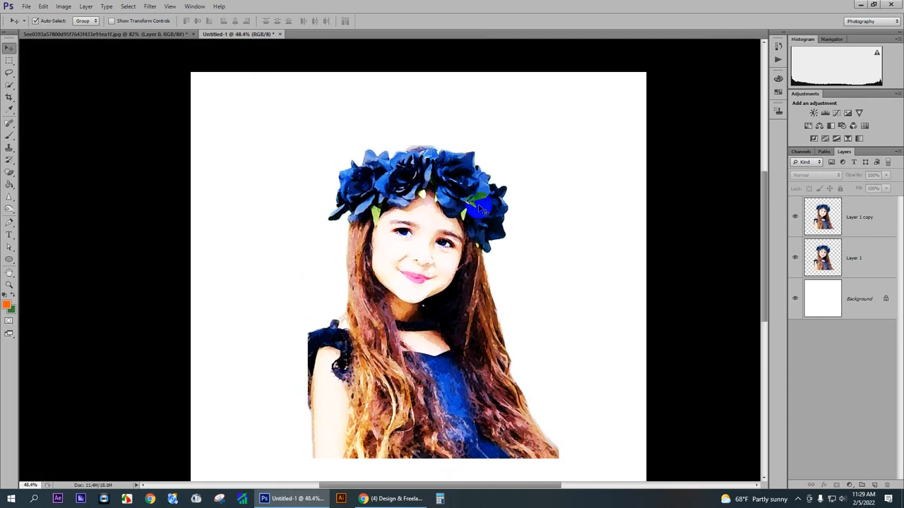
{"action": "scroll", "coordinate": [463, 216], "scroll_direction": "up", "scroll_amount": 3}
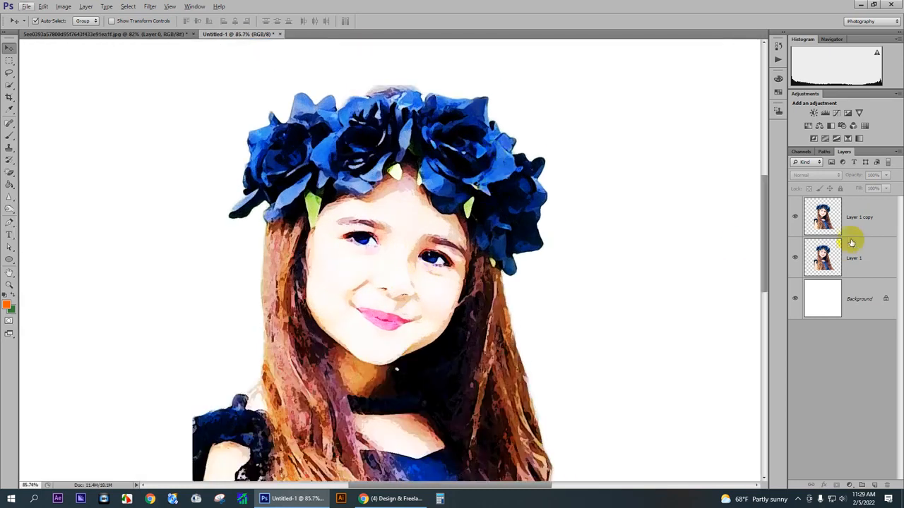
Try further blend modes on the filtered copy, from Dissolve through Soft Light, Pin Light, Exclusion and Saturation to Color.
{"action": "left_click", "coordinate": [822, 214]}
{"action": "left_click", "coordinate": [814, 175]}
{"action": "left_click", "coordinate": [814, 189]}
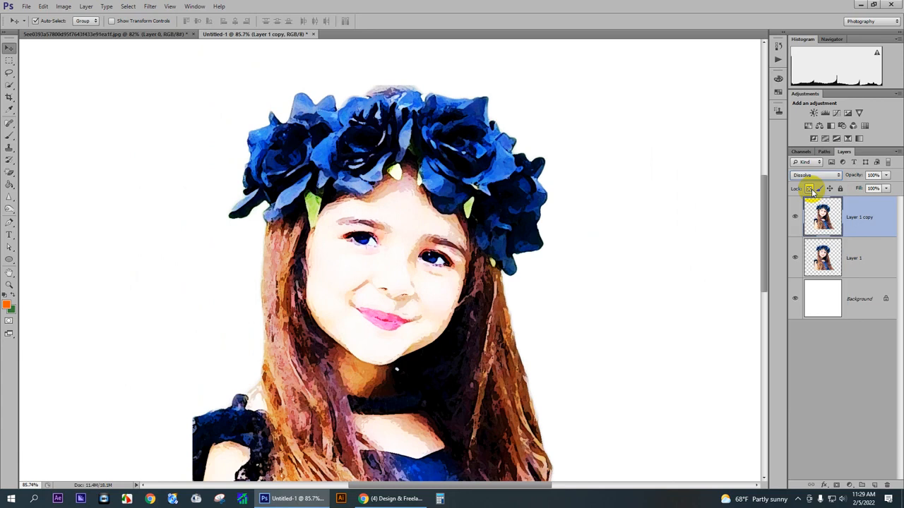
{"action": "scroll", "coordinate": [808, 176], "scroll_direction": "down", "scroll_amount": 6}
{"action": "scroll", "coordinate": [808, 180], "scroll_direction": "down", "scroll_amount": 6}
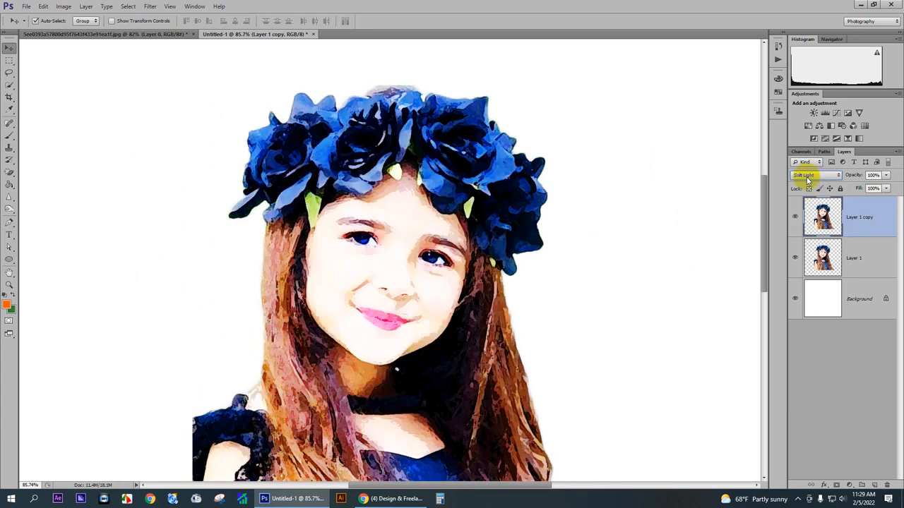
{"action": "scroll", "coordinate": [808, 180], "scroll_direction": "down", "scroll_amount": 2}
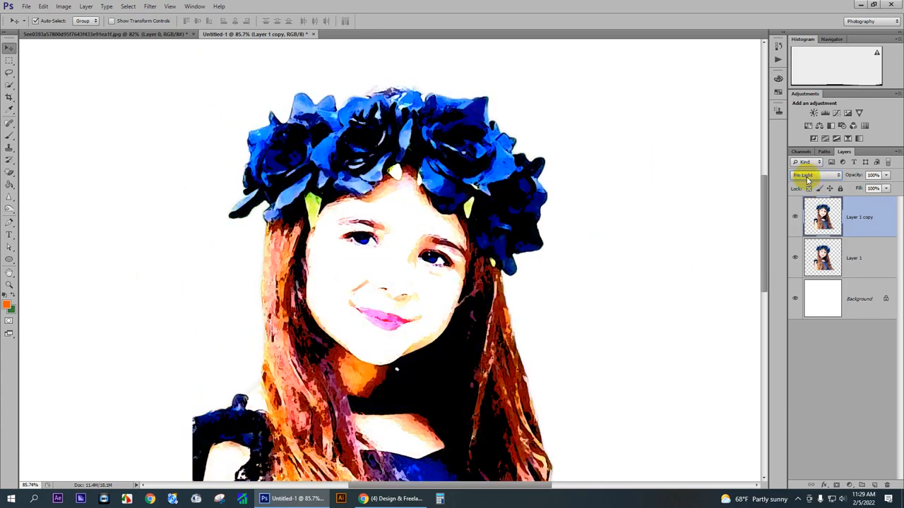
{"action": "scroll", "coordinate": [808, 180], "scroll_direction": "down", "scroll_amount": 4}
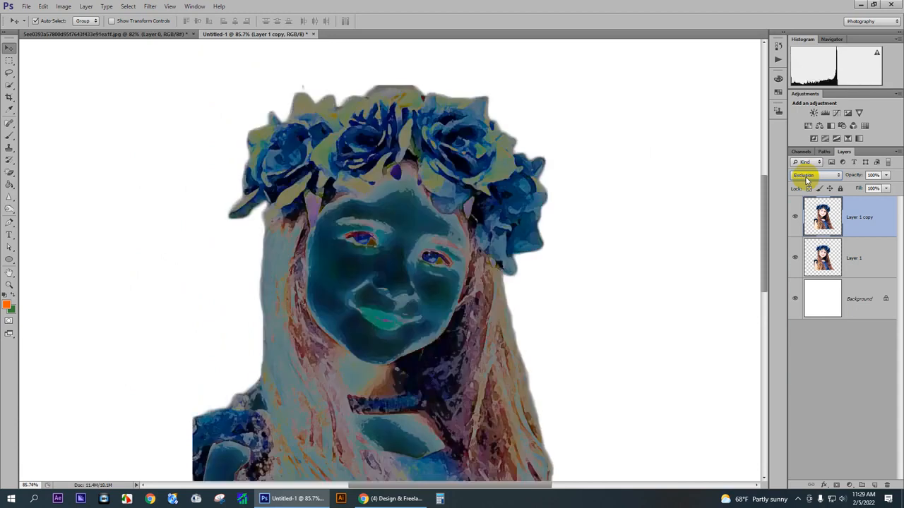
{"action": "scroll", "coordinate": [807, 180], "scroll_direction": "down", "scroll_amount": 3}
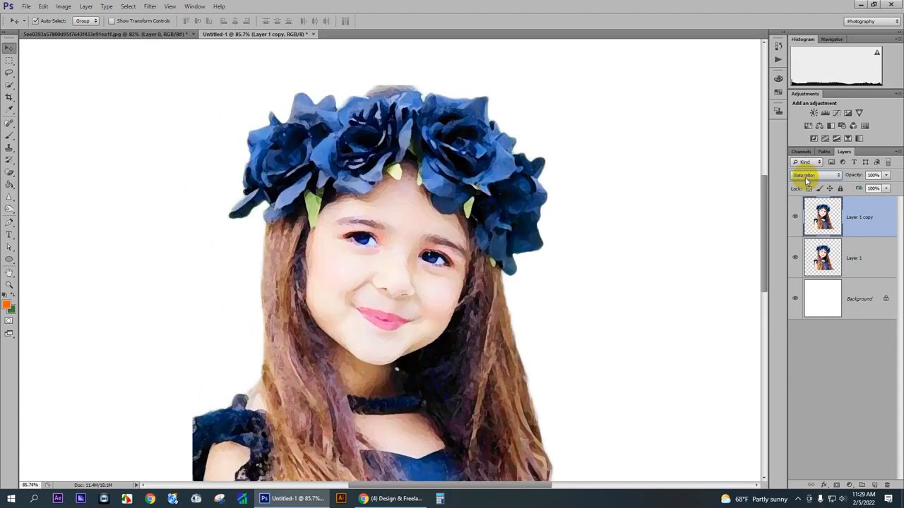
Compare the portrait with and without the filtered copy while it is blended in Color mode.
{"action": "left_click", "coordinate": [794, 218]}
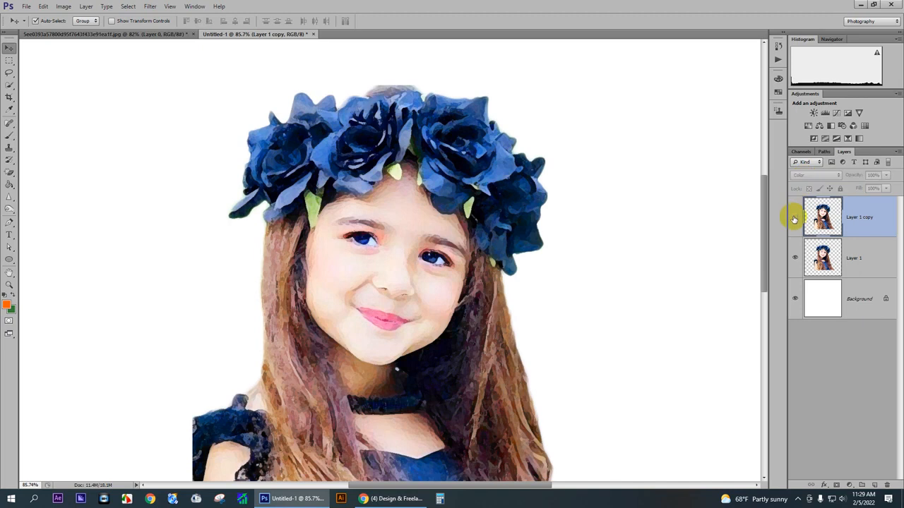
{"action": "left_click", "coordinate": [794, 219]}
{"action": "left_click", "coordinate": [794, 219]}
{"action": "left_click", "coordinate": [794, 219]}
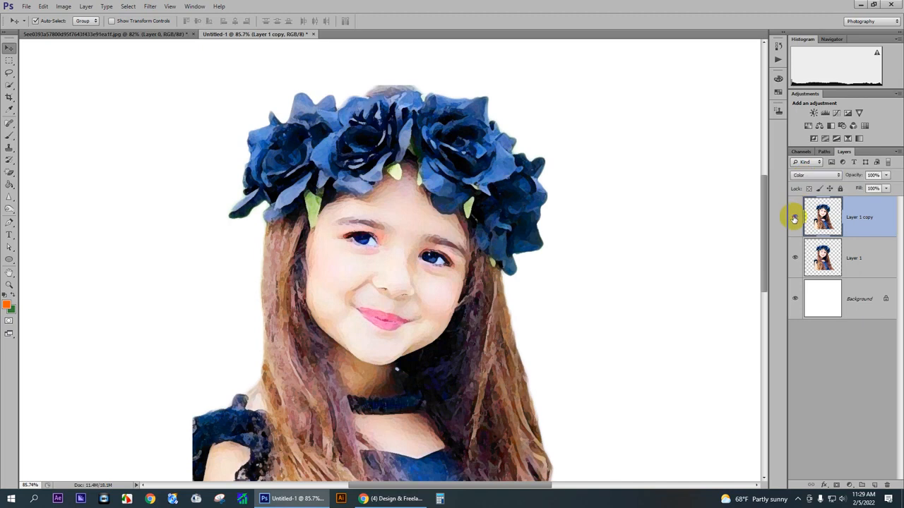
{"action": "left_click", "coordinate": [794, 219]}
{"action": "left_click", "coordinate": [793, 219]}
Try Multiply, Linear Burn and Screen on the filtered copy, settle on Lighten, and check the whole portrait and the face.
{"action": "left_click", "coordinate": [807, 176]}
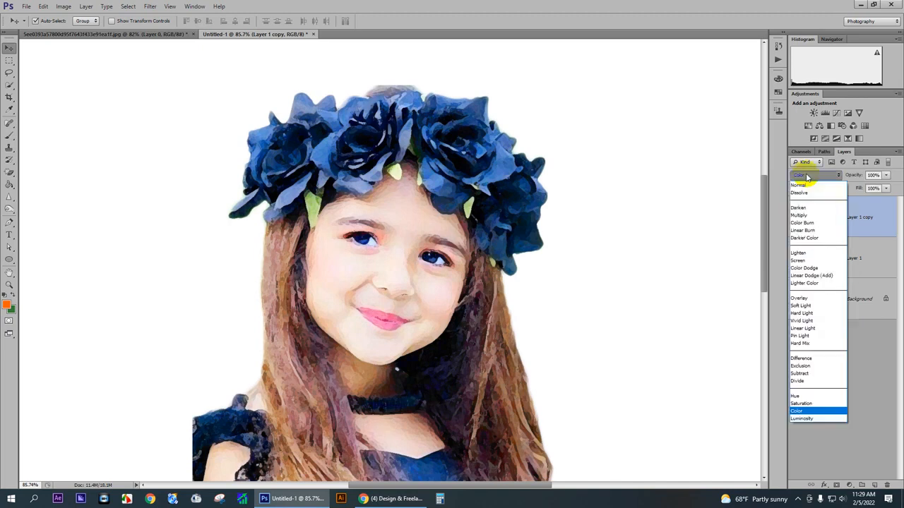
{"action": "left_click", "coordinate": [801, 215]}
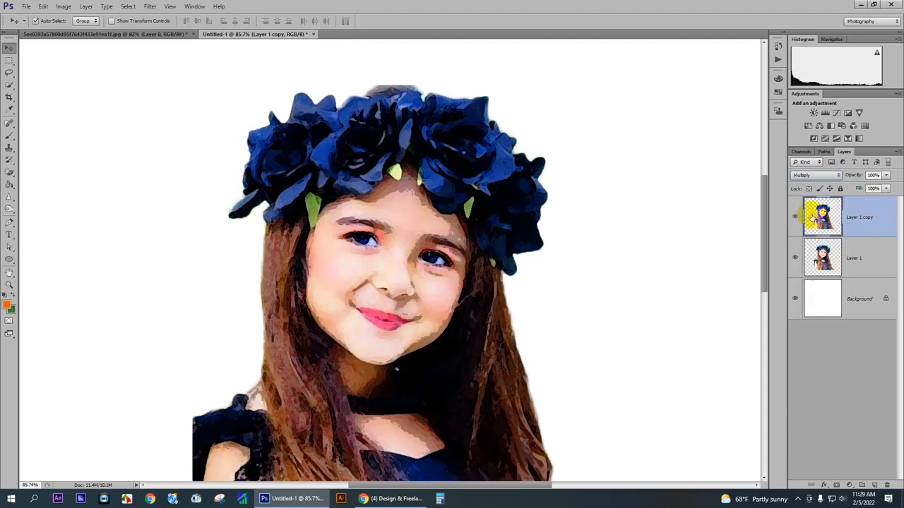
{"action": "scroll", "coordinate": [807, 176], "scroll_direction": "down", "scroll_amount": 1}
{"action": "scroll", "coordinate": [808, 177], "scroll_direction": "down", "scroll_amount": 3}
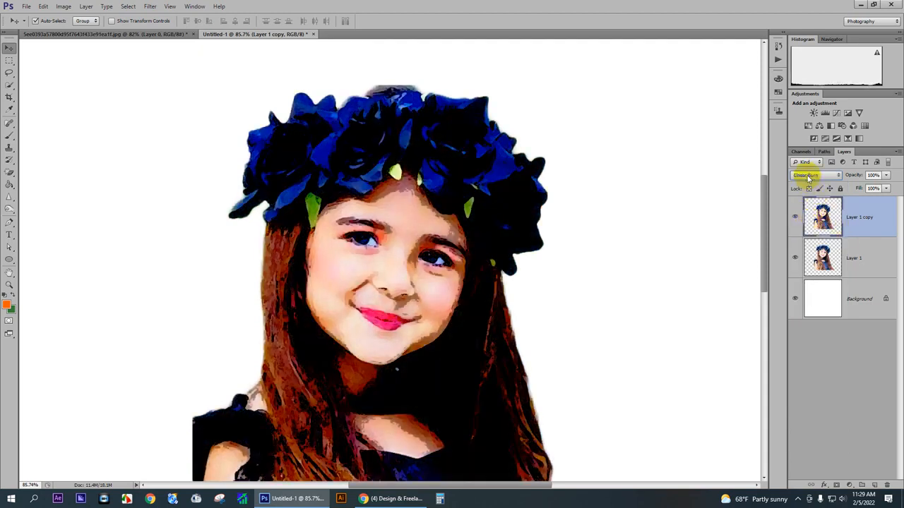
{"action": "scroll", "coordinate": [807, 177], "scroll_direction": "down", "scroll_amount": 1}
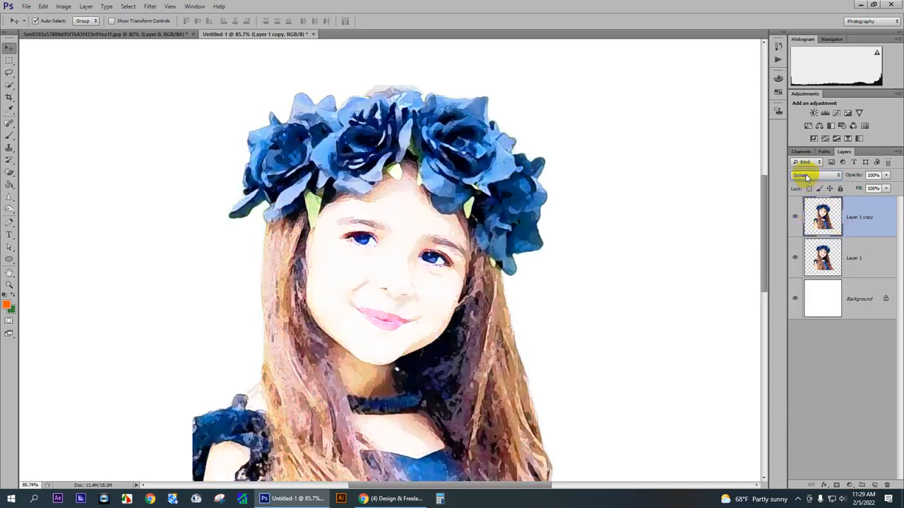
{"action": "scroll", "coordinate": [807, 176], "scroll_direction": "up", "scroll_amount": 1}
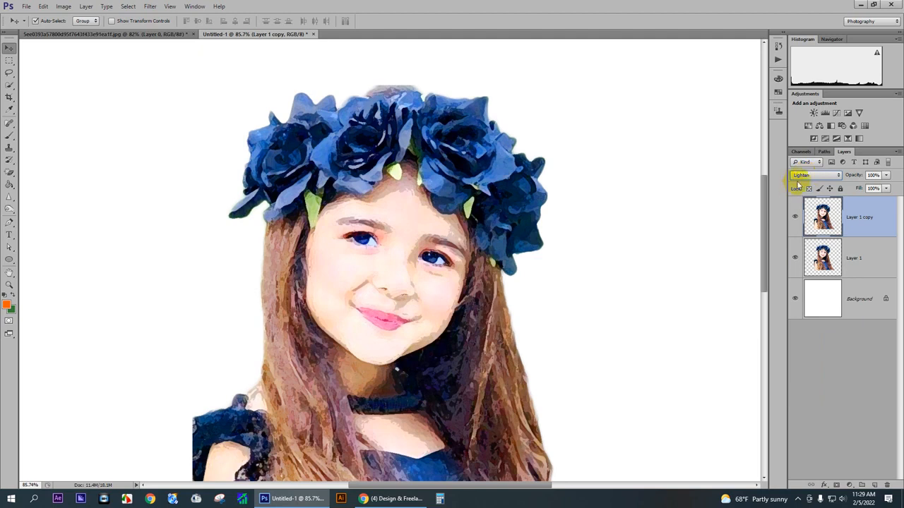
{"action": "scroll", "coordinate": [803, 177], "scroll_direction": "down", "scroll_amount": 1}
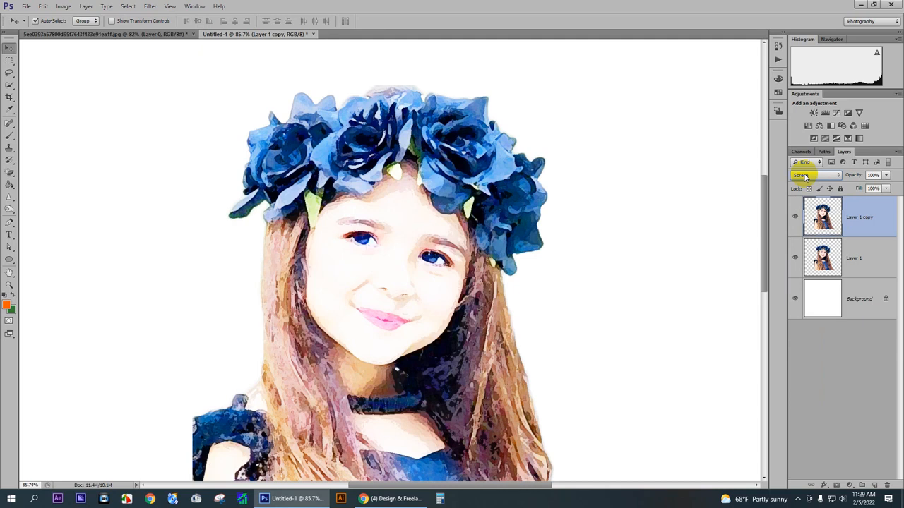
{"action": "scroll", "coordinate": [803, 177], "scroll_direction": "up", "scroll_amount": 1}
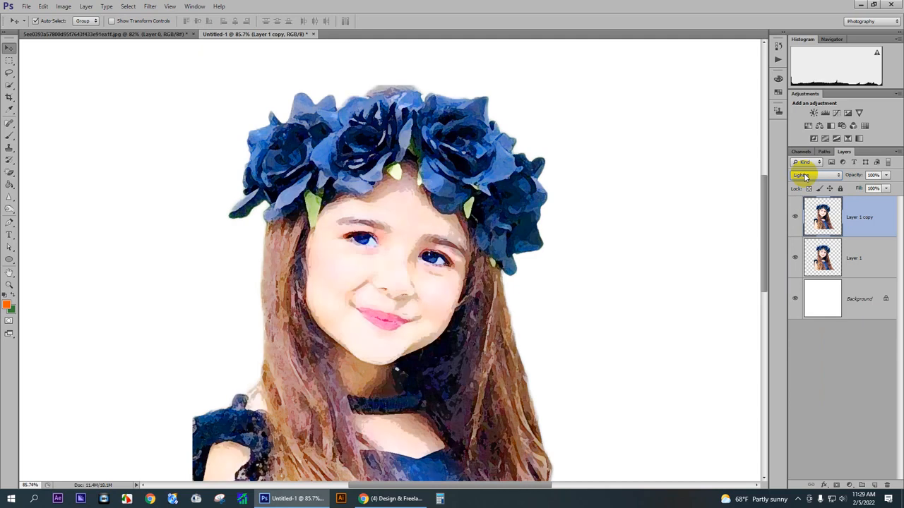
{"action": "left_click", "coordinate": [647, 251]}
{"action": "scroll", "coordinate": [551, 261], "scroll_direction": "down", "scroll_amount": 5}
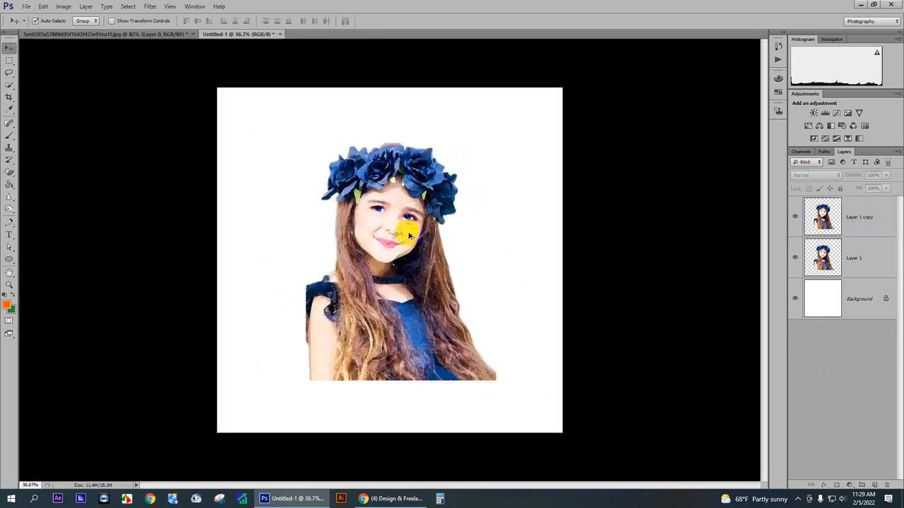
{"action": "scroll", "coordinate": [403, 226], "scroll_direction": "up", "scroll_amount": 5}
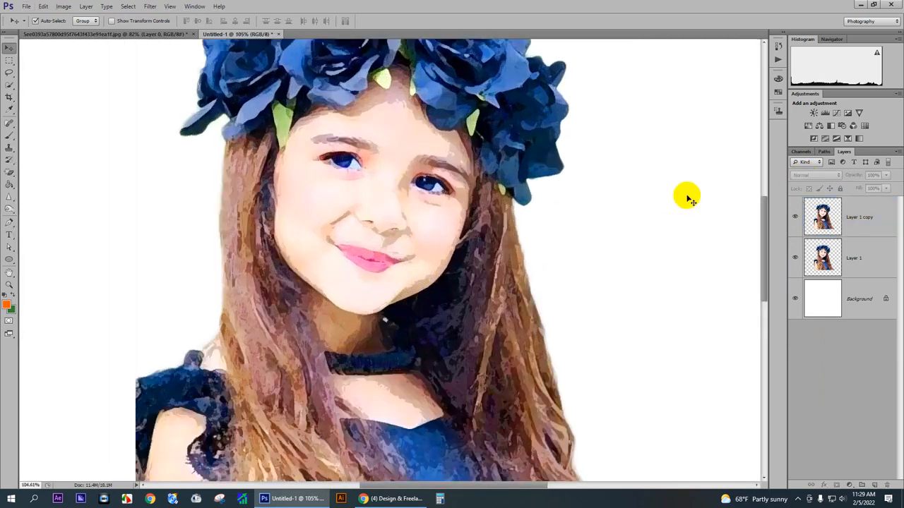
Merge the filtered copy and the painted layer beneath it into one layer.
{"action": "left_click", "coordinate": [855, 210]}
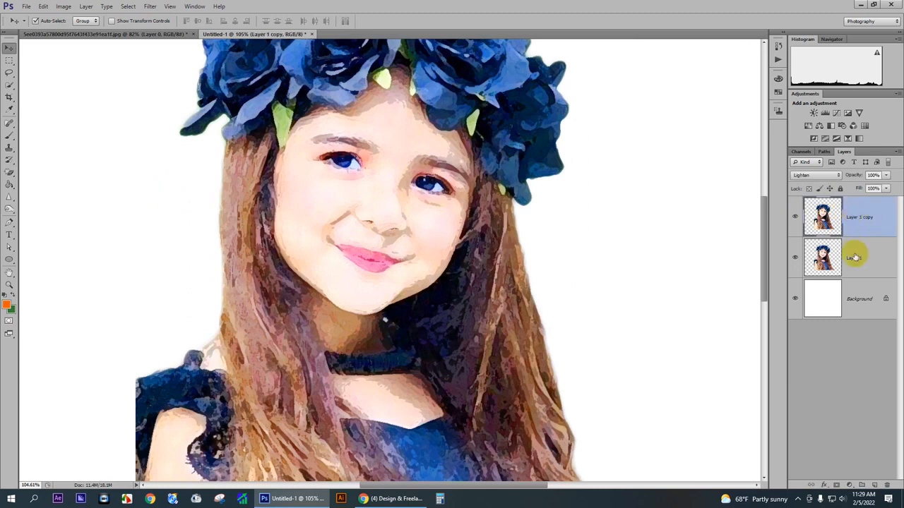
{"action": "left_click", "coordinate": [861, 256], "text": "shift"}
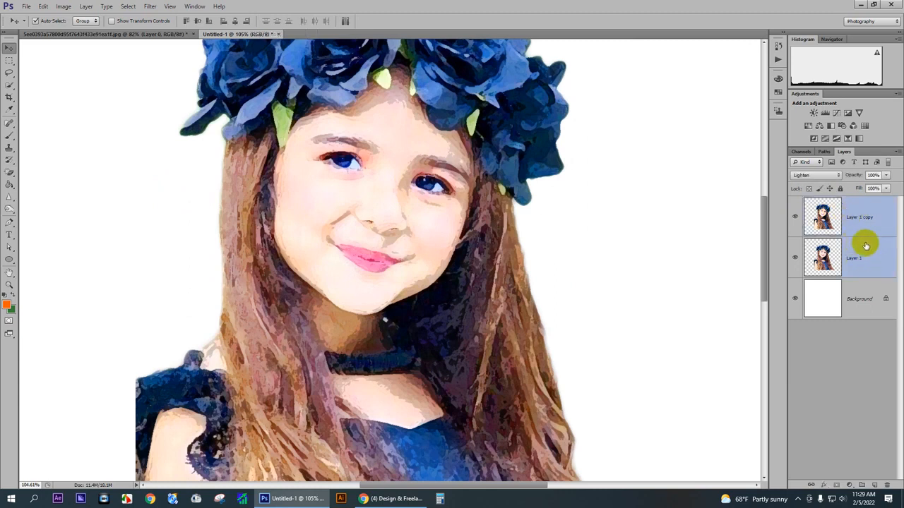
{"action": "key", "text": "ctrl+e"}
{"action": "scroll", "coordinate": [591, 222], "scroll_direction": "down", "scroll_amount": 6}
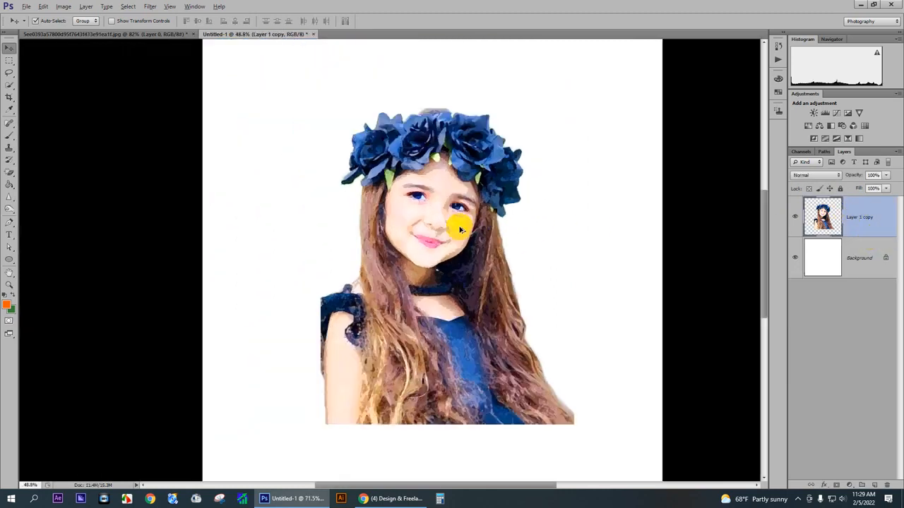
{"action": "scroll", "coordinate": [437, 197], "scroll_direction": "down", "scroll_amount": 2}
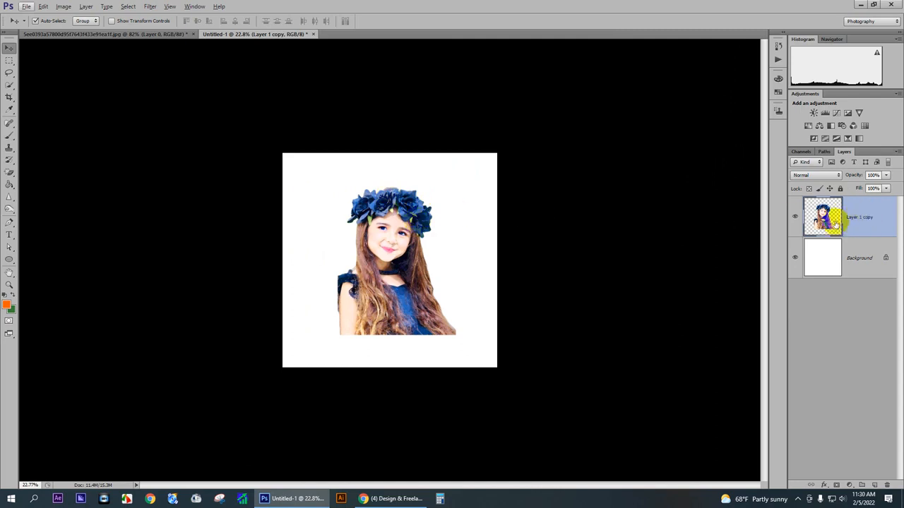
Add a layer mask to the merged portrait layer and fill the mask with black (000000) to hide the girl.
{"action": "left_click", "coordinate": [836, 486]}
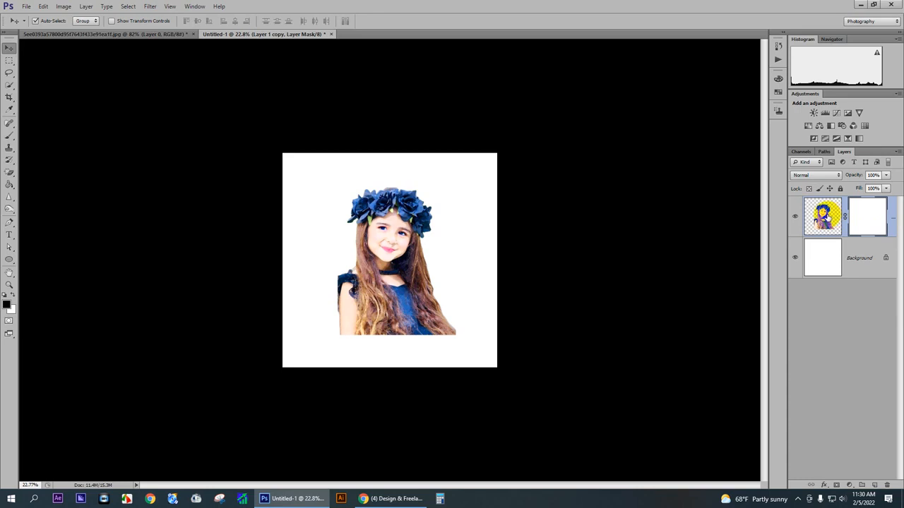
{"action": "left_click", "coordinate": [822, 219]}
{"action": "left_click", "coordinate": [868, 224]}
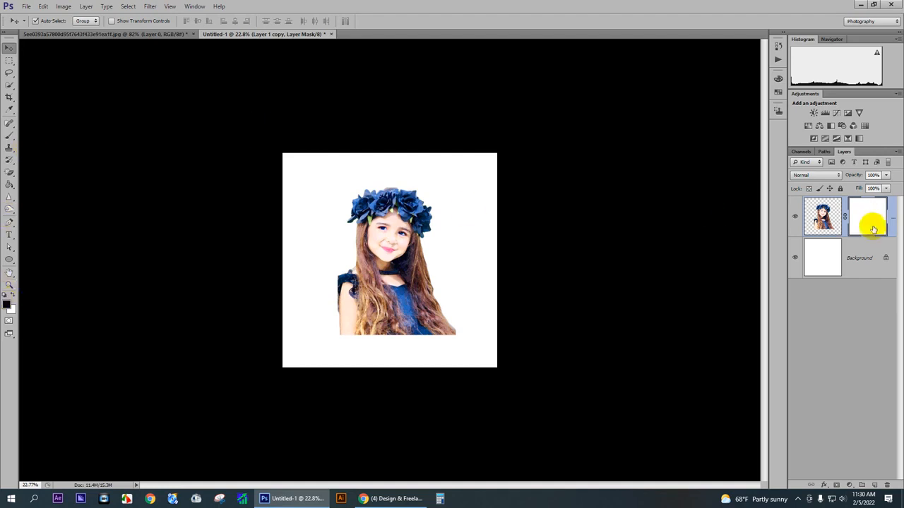
{"action": "left_click", "coordinate": [6, 304]}
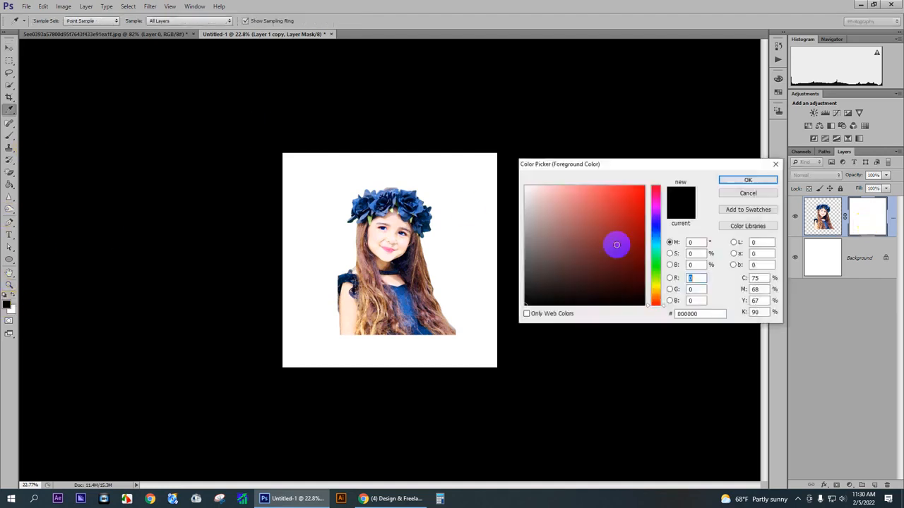
{"action": "left_click", "coordinate": [747, 181]}
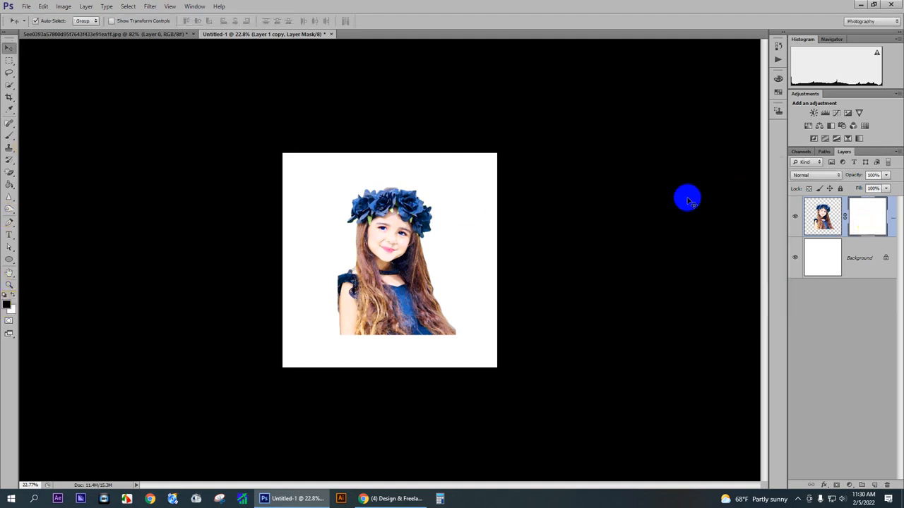
{"action": "key", "text": "alt+BackSpace"}
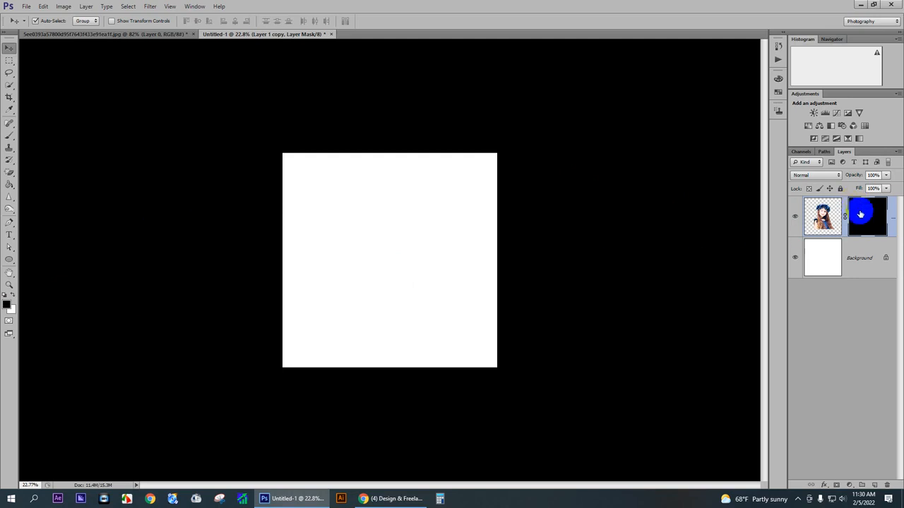
Switch to the original photo's document and examine the masked cut-out of the girl.
{"action": "left_click", "coordinate": [152, 36]}
{"action": "key", "text": "ctrl+0"}
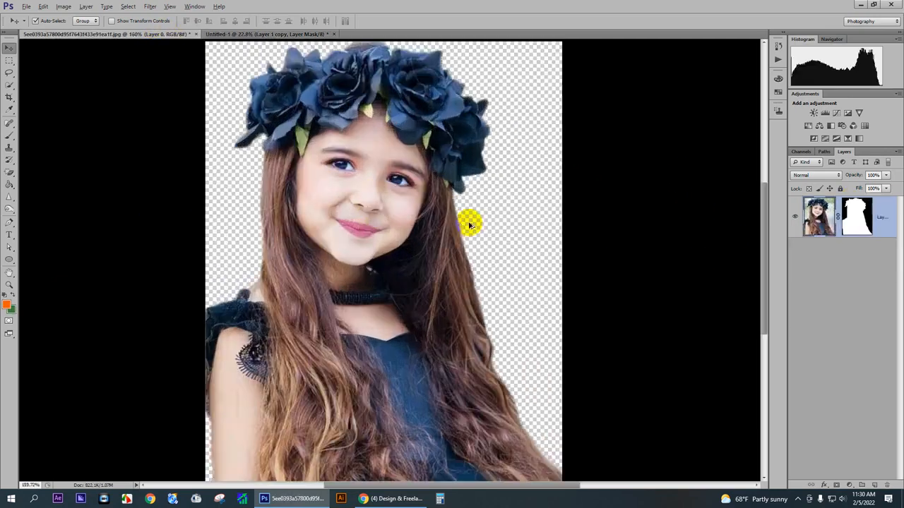
Return to the Untitled-1 document and select the black mask on the portrait layer.
{"action": "left_click", "coordinate": [856, 216]}
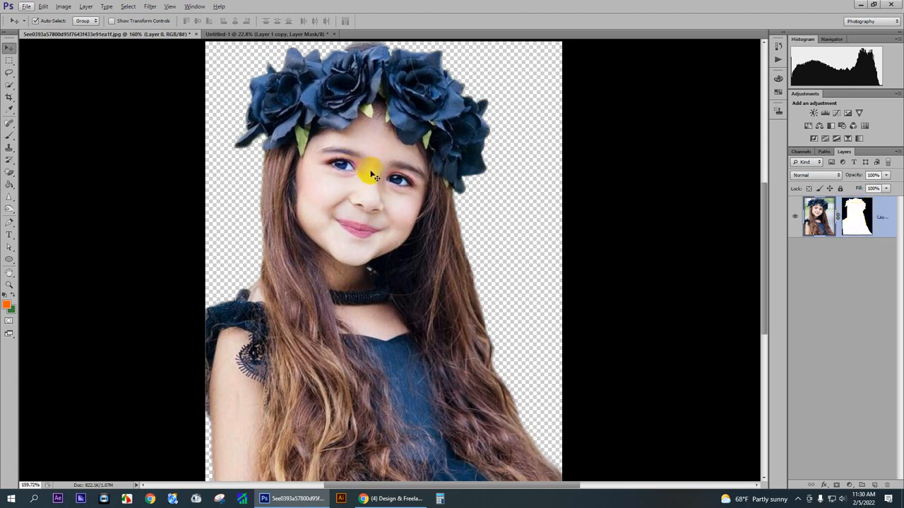
{"action": "left_click", "coordinate": [265, 34]}
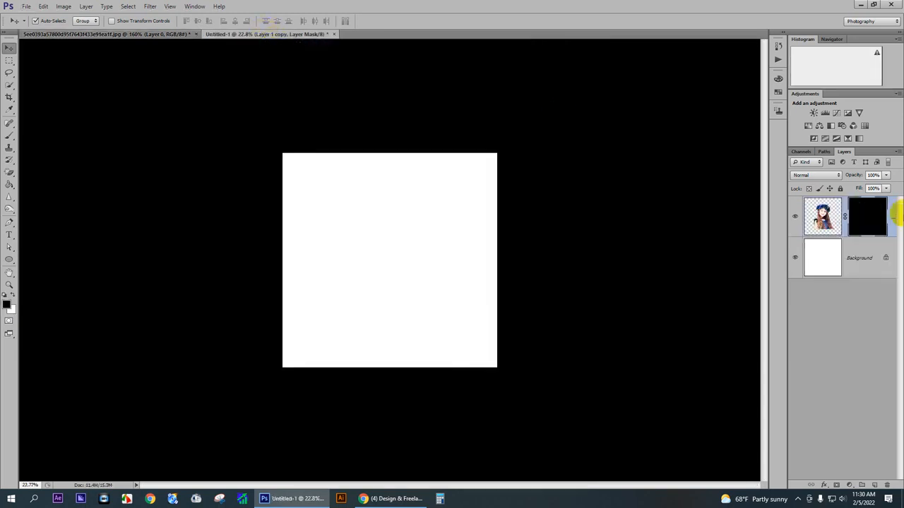
{"action": "left_click", "coordinate": [867, 210]}
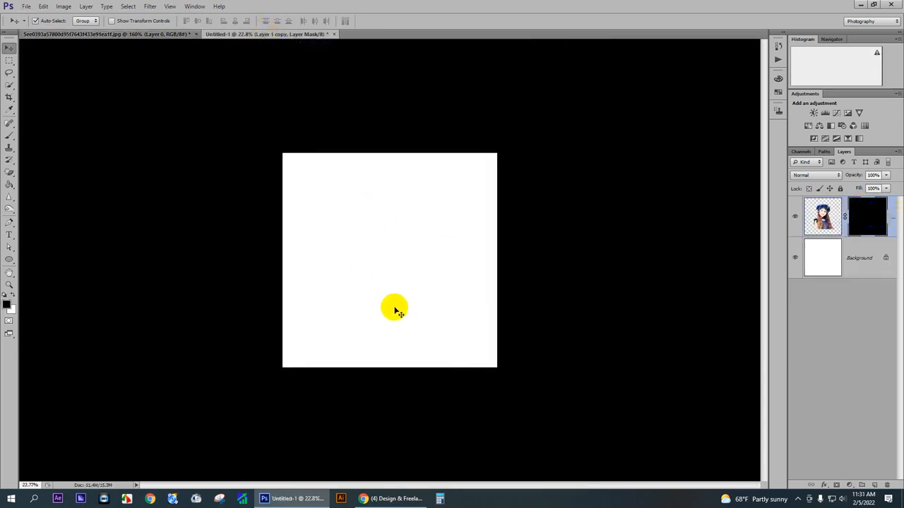
{"action": "left_click", "coordinate": [51, 228]}
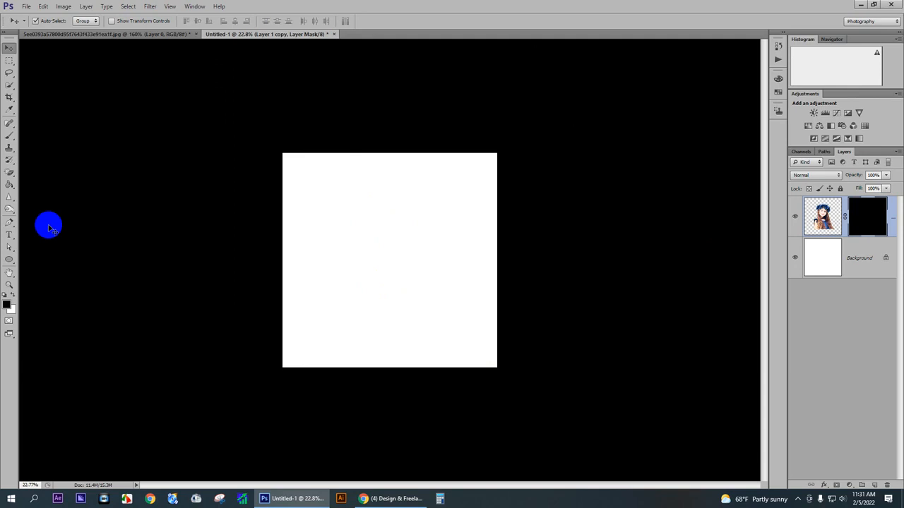
Activate the Brush tool and load the Perfectum2 brush file from the Downloads folder into the brush presets.
{"action": "left_click", "coordinate": [7, 140]}
{"action": "left_click", "coordinate": [50, 134]}
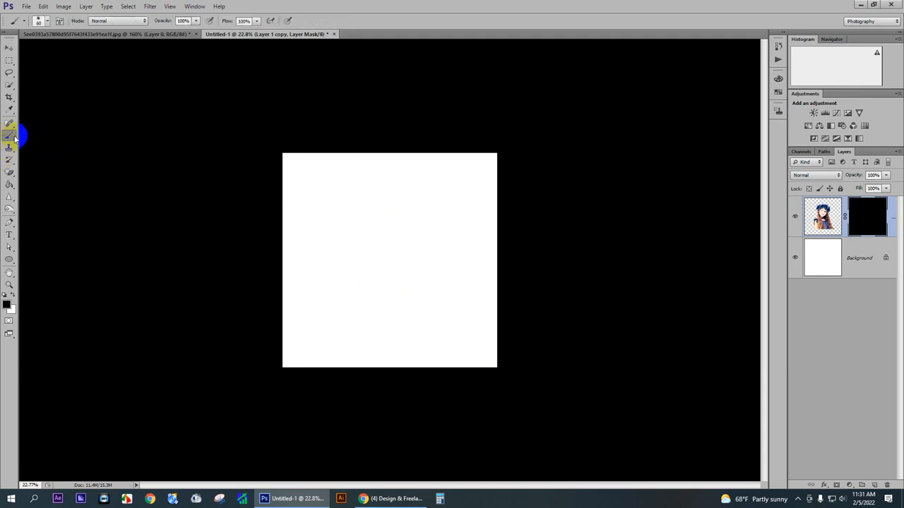
{"action": "left_click", "coordinate": [38, 21]}
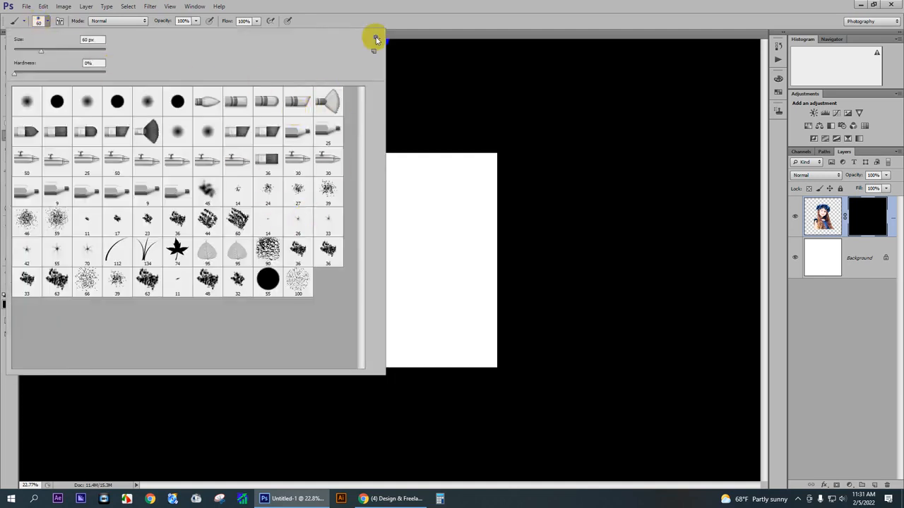
{"action": "left_click", "coordinate": [377, 37]}
{"action": "left_click", "coordinate": [409, 163]}
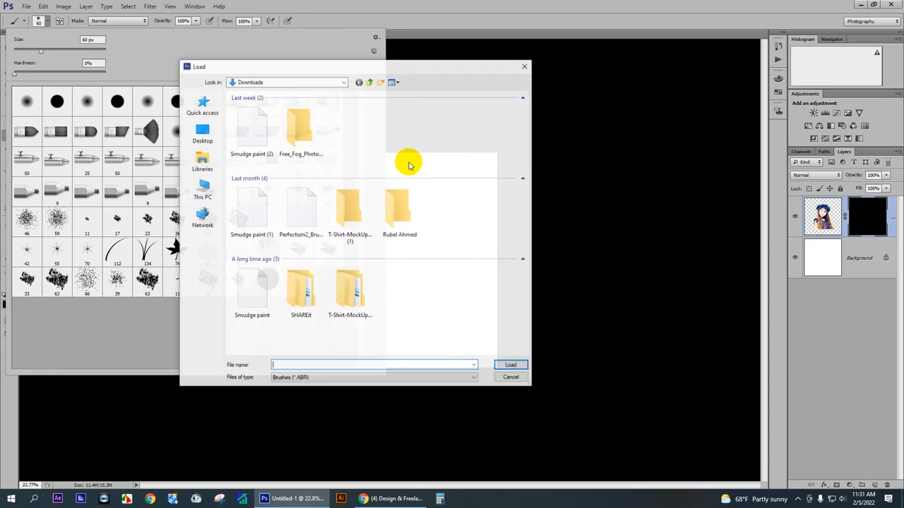
{"action": "double_click", "coordinate": [306, 216]}
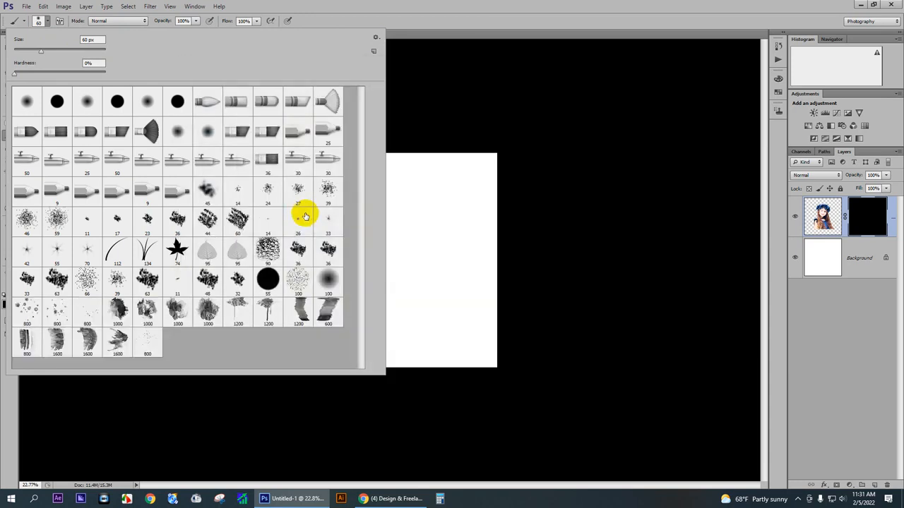
Choose the first 1000 px watercolour brush among the loaded presets, use white as the foreground colour, and resize the brush to 1700 px.
{"action": "double_click", "coordinate": [118, 311]}
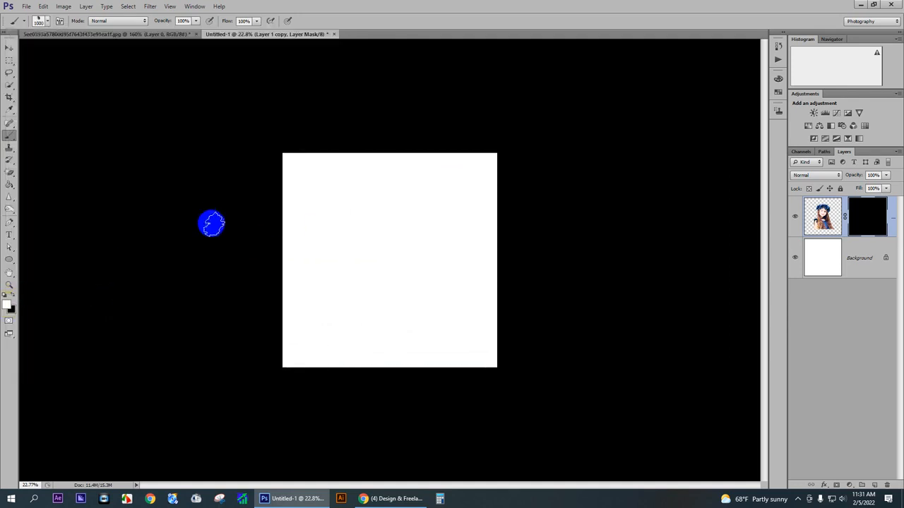
{"action": "key", "text": "bracketright"}
{"action": "key", "text": "bracketright"}
{"action": "key", "text": "bracketright"}
{"action": "key", "text": "bracketright"}
{"action": "key", "text": "bracketright"}
{"action": "key", "text": "bracketright"}
{"action": "key", "text": "bracketright"}
{"action": "key", "text": "bracketright"}
{"action": "key", "text": "bracketright"}
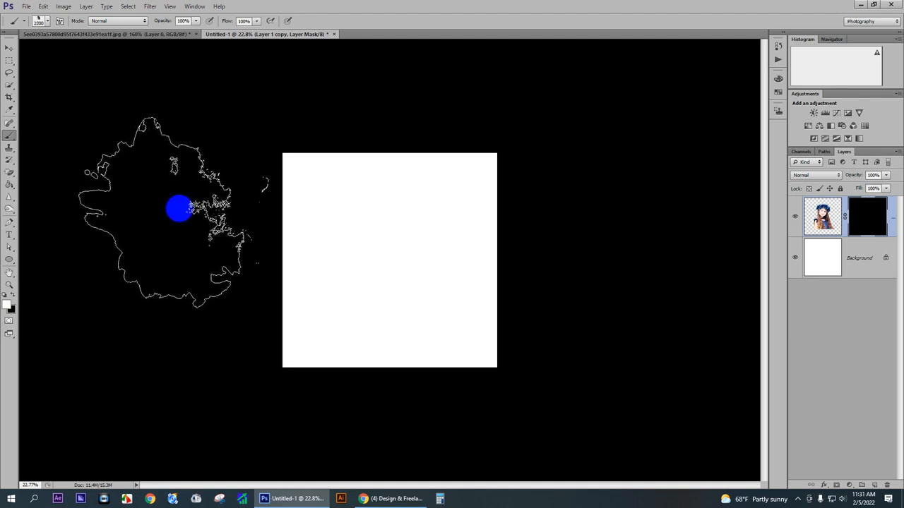
{"action": "key", "text": "bracketleft"}
{"action": "key", "text": "bracketleft"}
{"action": "key", "text": "bracketleft"}
{"action": "key", "text": "bracketleft"}
{"action": "key", "text": "bracketleft"}
{"action": "key", "text": "bracketleft"}
{"action": "key", "text": "bracketleft"}
{"action": "key", "text": "bracketleft"}
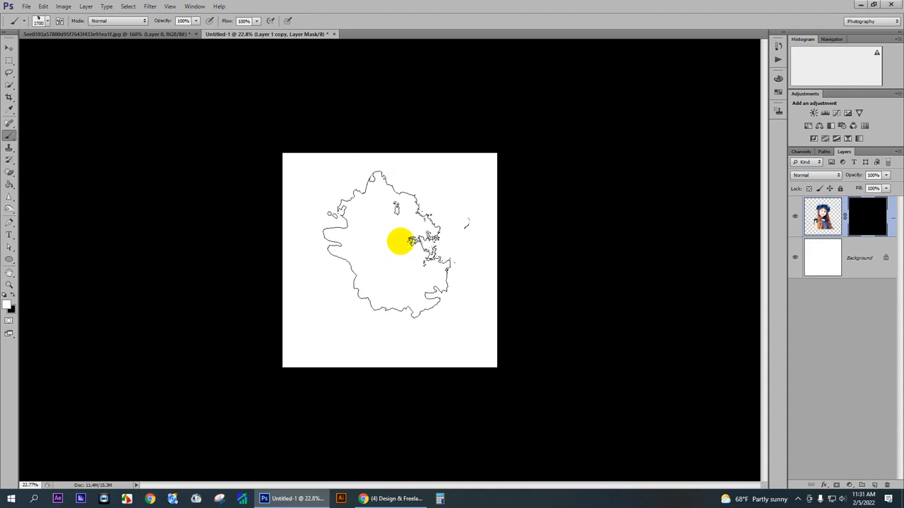
Paint white on the portrait's mask with the watercolour brush at 1400 px to reveal the girl's face, flower crown, hair and shoulders.
{"action": "mouse_move", "coordinate": [398, 249]}
{"action": "left_mouse_down"}
{"action": "mouse_move", "coordinate": [365, 269]}
{"action": "mouse_move", "coordinate": [366, 299]}
{"action": "mouse_move", "coordinate": [380, 301]}
{"action": "mouse_move", "coordinate": [396, 246]}
{"action": "mouse_move", "coordinate": [388, 267]}
{"action": "left_mouse_up"}
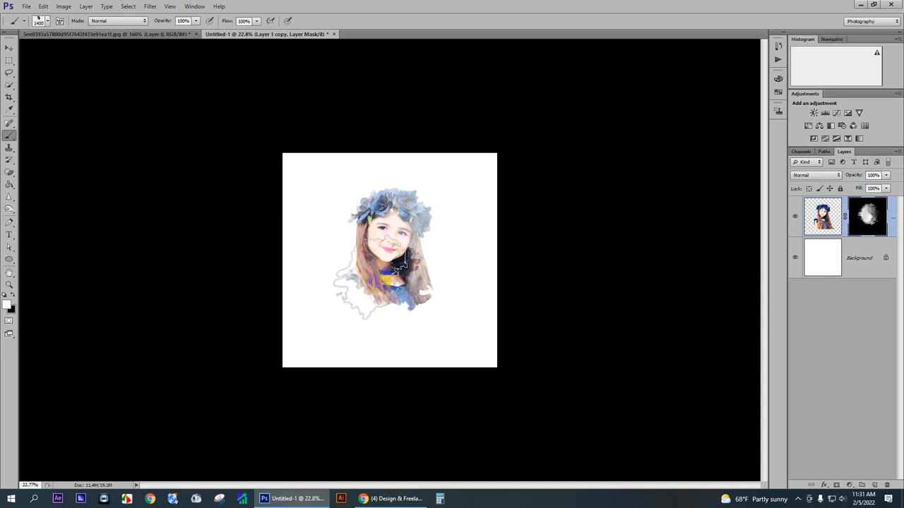
{"action": "left_click", "coordinate": [373, 279]}
{"action": "scroll", "coordinate": [397, 215], "scroll_direction": "up", "scroll_amount": 4}
{"action": "mouse_move", "coordinate": [399, 212]}
{"action": "left_mouse_down"}
{"action": "mouse_move", "coordinate": [392, 188]}
{"action": "mouse_move", "coordinate": [405, 221]}
{"action": "mouse_move", "coordinate": [390, 222]}
{"action": "mouse_move", "coordinate": [402, 241]}
{"action": "mouse_move", "coordinate": [389, 253]}
{"action": "mouse_move", "coordinate": [424, 258]}
{"action": "left_mouse_up"}
Examine the revealed watercolour portrait close up and as a whole, including its faded edges.
{"action": "scroll", "coordinate": [399, 230], "scroll_direction": "up", "scroll_amount": 3}
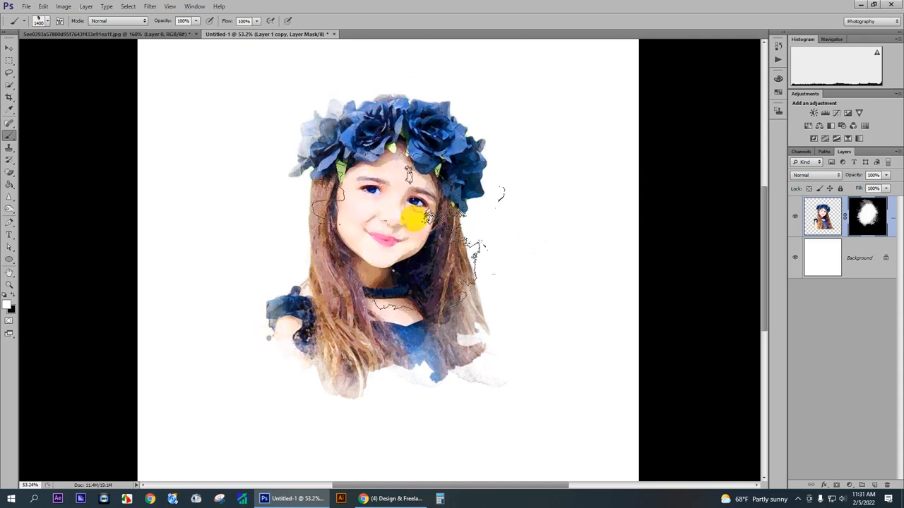
{"action": "scroll", "coordinate": [415, 219], "scroll_direction": "down", "scroll_amount": 3}
{"action": "scroll", "coordinate": [424, 222], "scroll_direction": "up", "scroll_amount": 2}
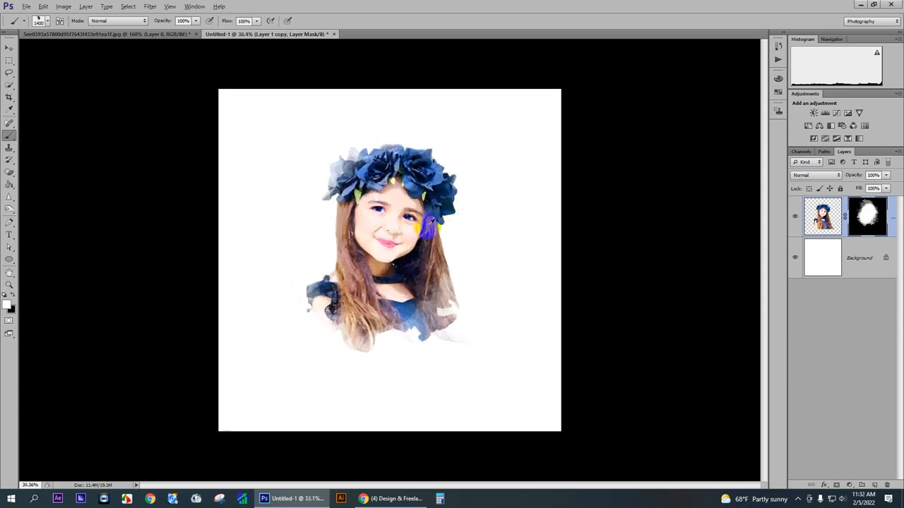
{"action": "scroll", "coordinate": [430, 222], "scroll_direction": "up", "scroll_amount": 2}
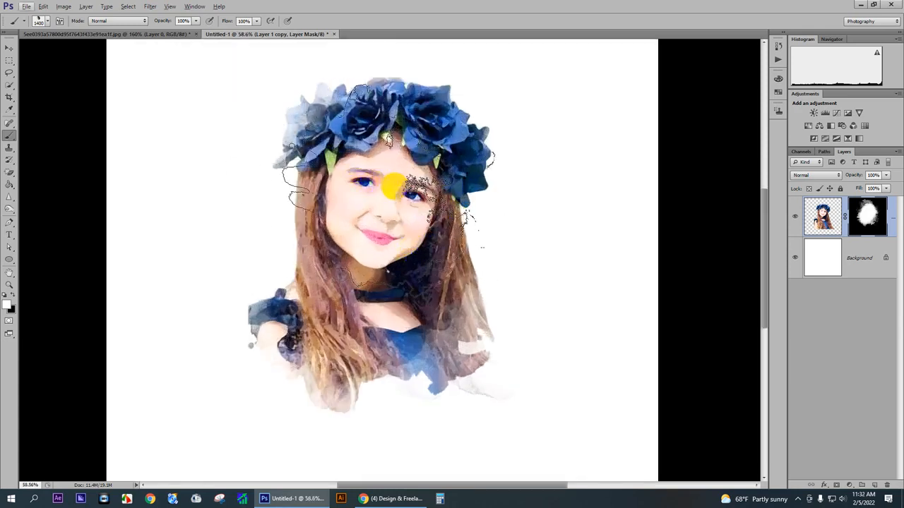
{"action": "scroll", "coordinate": [394, 187], "scroll_direction": "up", "scroll_amount": 1}
{"action": "scroll", "coordinate": [387, 211], "scroll_direction": "down", "scroll_amount": 3}
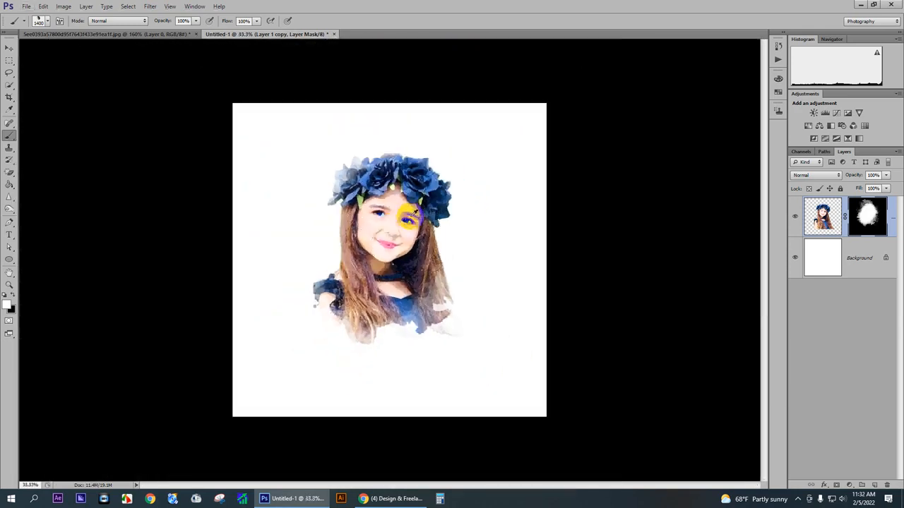
{"action": "scroll", "coordinate": [413, 215], "scroll_direction": "up", "scroll_amount": 1}
{"action": "scroll", "coordinate": [402, 205], "scroll_direction": "up", "scroll_amount": 2}
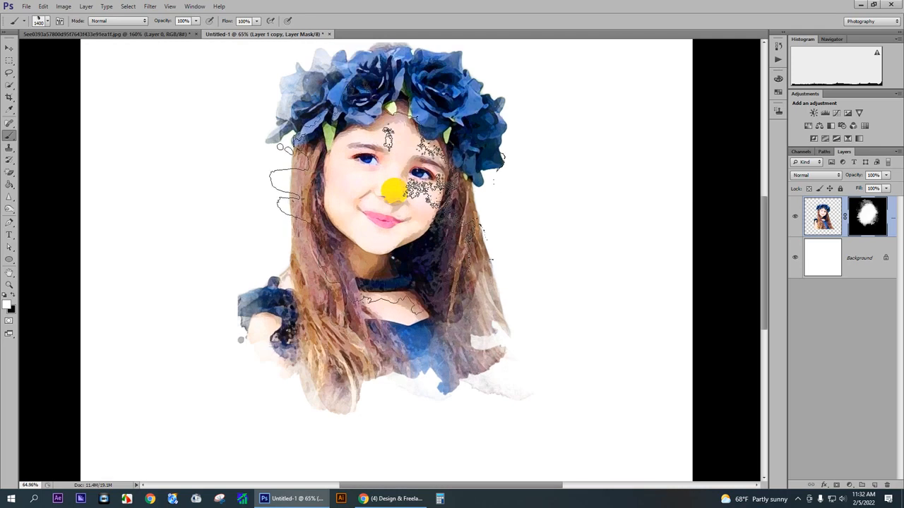
{"action": "scroll", "coordinate": [397, 284], "scroll_direction": "down", "scroll_amount": 2}
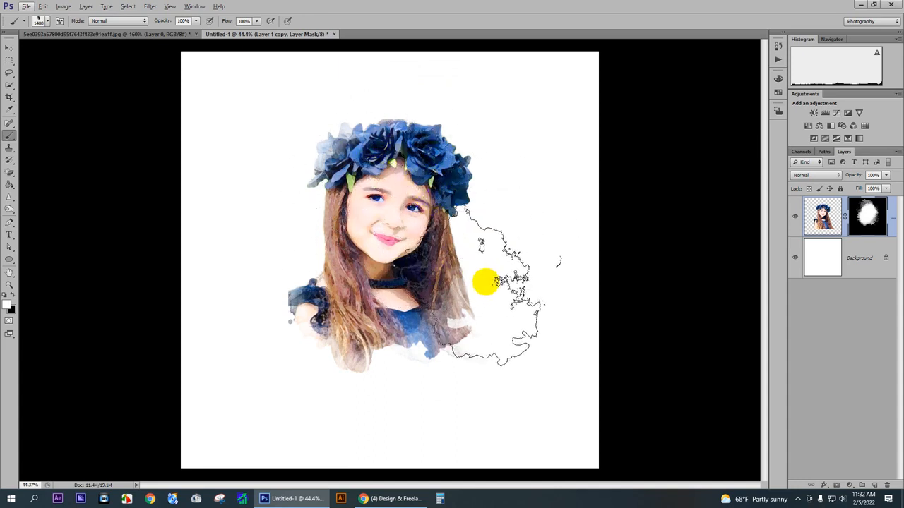
{"action": "key", "text": "ctrl+minus"}
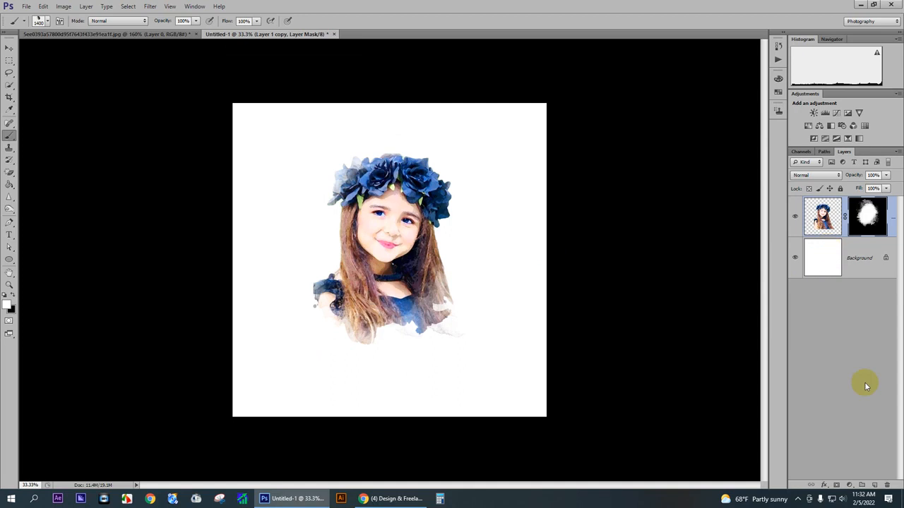
Add a new layer above the masked portrait and use orange (ff5e00) as the foreground colour.
{"action": "left_click", "coordinate": [875, 485]}
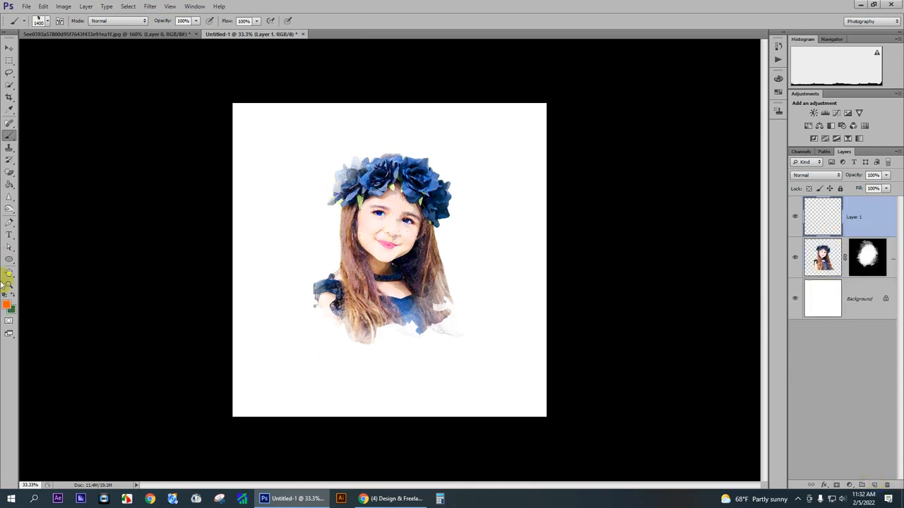
{"action": "left_click", "coordinate": [10, 308]}
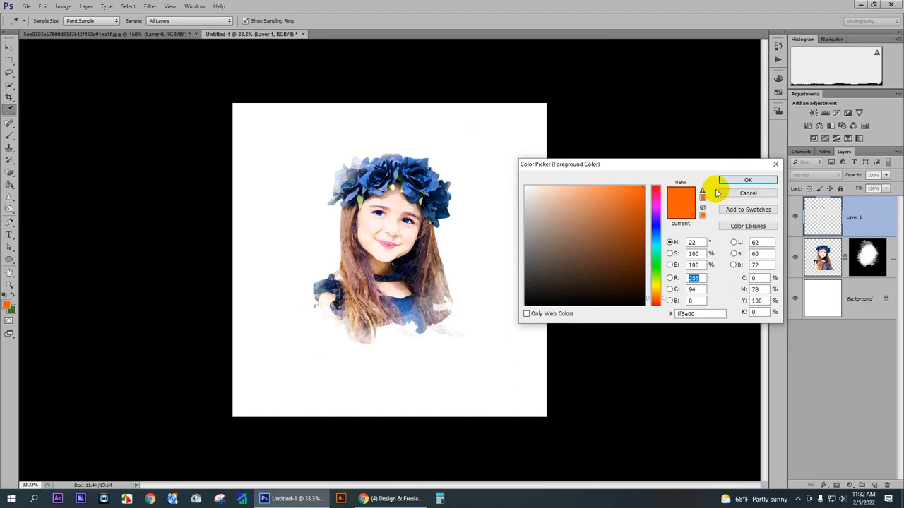
{"action": "left_click", "coordinate": [746, 181]}
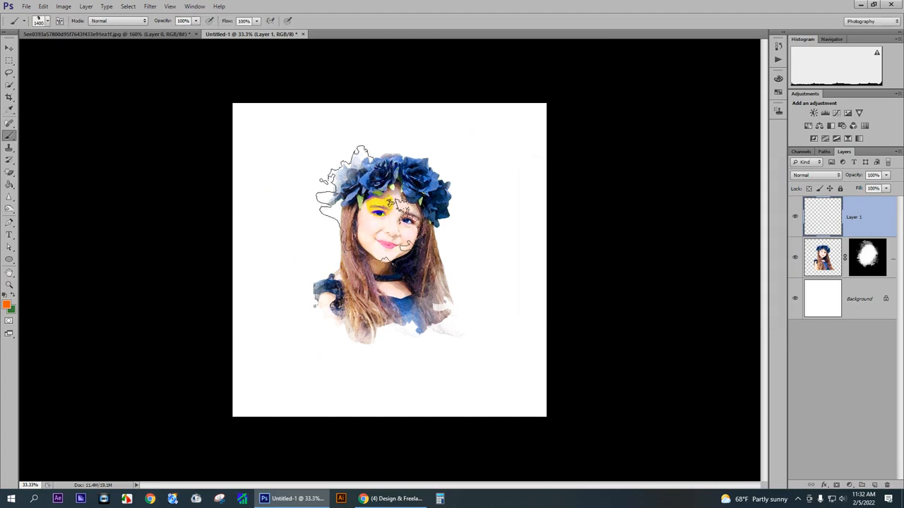
Enlarge the brush to 1900 px and stamp orange watercolour paint over the girl's face, flowers and hair on the new layer.
{"action": "key", "text": "bracketright"}
{"action": "key", "text": "bracketright"}
{"action": "key", "text": "bracketright"}
{"action": "key", "text": "bracketright"}
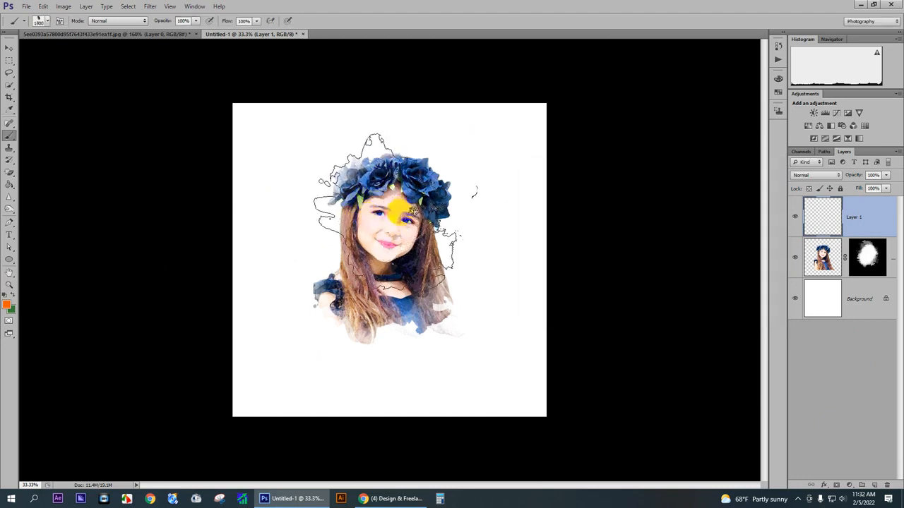
{"action": "scroll", "coordinate": [389, 240], "scroll_direction": "up", "scroll_amount": 2}
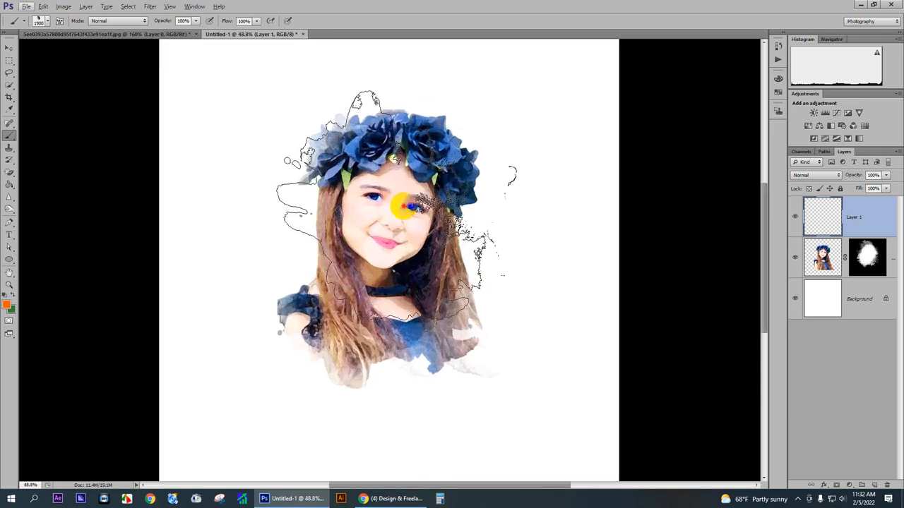
{"action": "mouse_move", "coordinate": [406, 205]}
{"action": "left_mouse_down"}
{"action": "mouse_move", "coordinate": [371, 211]}
{"action": "mouse_move", "coordinate": [351, 200]}
{"action": "left_mouse_up"}
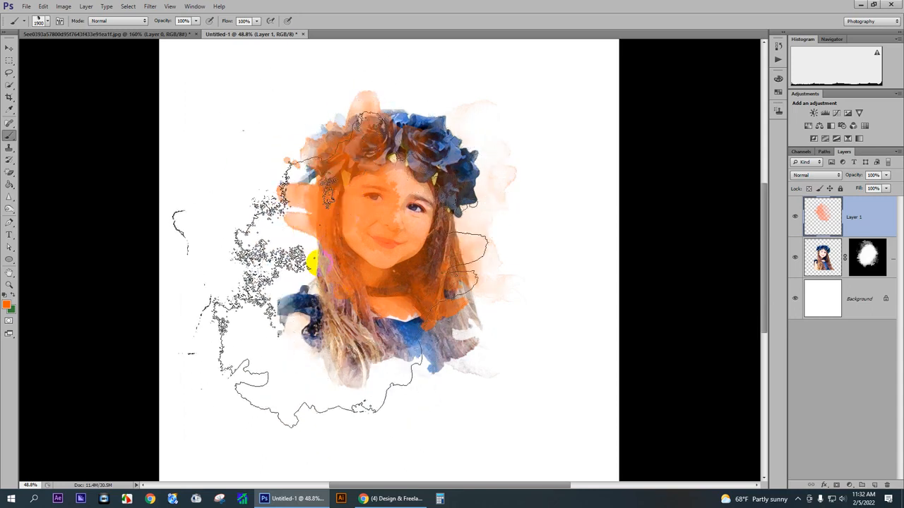
{"action": "mouse_move", "coordinate": [289, 202]}
{"action": "left_mouse_down"}
{"action": "mouse_move", "coordinate": [302, 222]}
{"action": "mouse_move", "coordinate": [348, 205]}
{"action": "mouse_move", "coordinate": [370, 220]}
{"action": "left_mouse_up"}
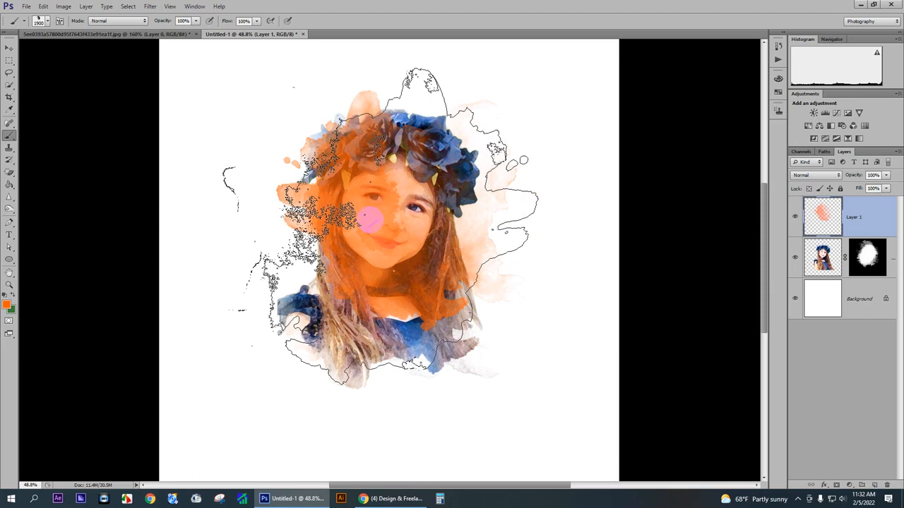
{"action": "mouse_move", "coordinate": [370, 220]}
{"action": "left_mouse_down"}
{"action": "mouse_move", "coordinate": [369, 212]}
{"action": "mouse_move", "coordinate": [355, 222]}
{"action": "mouse_move", "coordinate": [370, 173]}
{"action": "left_mouse_up"}
Reduce the brush to 1200 px, set the foreground to turquoise (00ffea), and stamp it over the girl's face and flower crown.
{"action": "key", "text": "bracketleft"}
{"action": "key", "text": "bracketleft"}
{"action": "key", "text": "bracketleft"}
{"action": "key", "text": "bracketleft"}
{"action": "key", "text": "bracketleft"}
{"action": "key", "text": "bracketleft"}
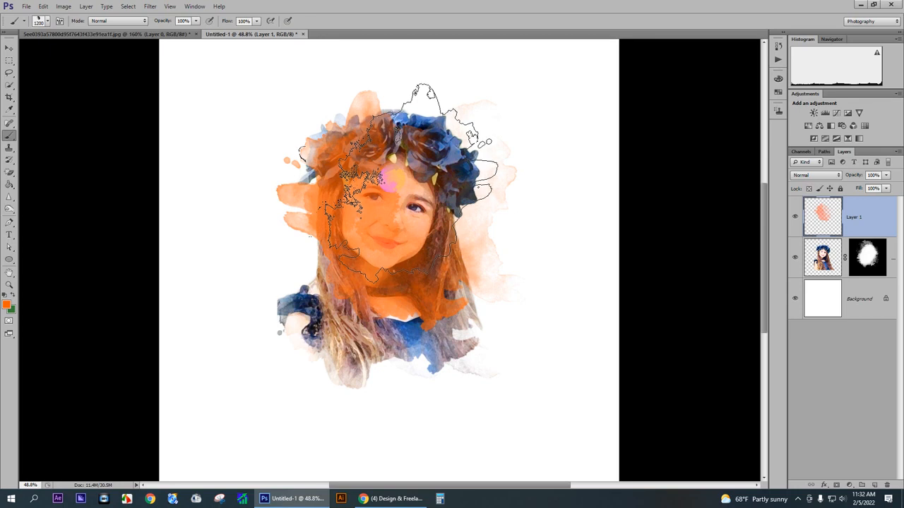
{"action": "left_click", "coordinate": [7, 305]}
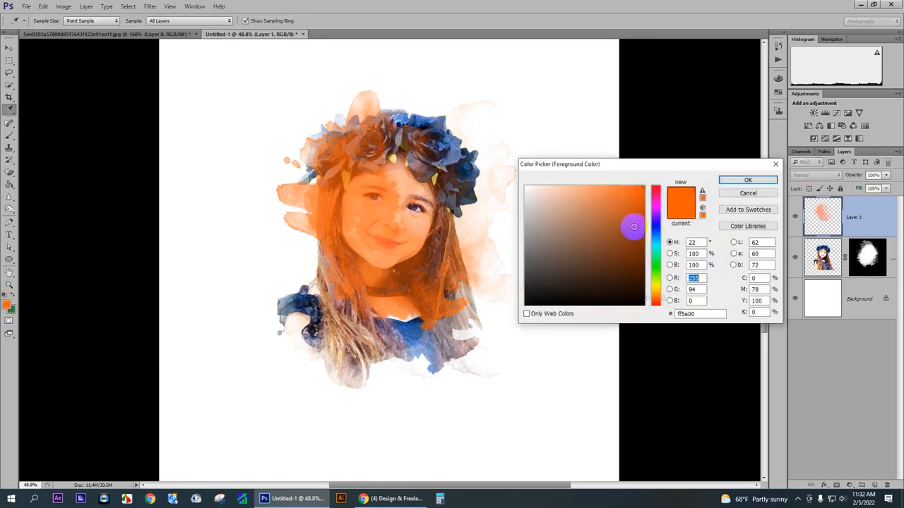
{"action": "left_click_drag", "start_coordinate": [655, 242], "coordinate": [654, 253]}
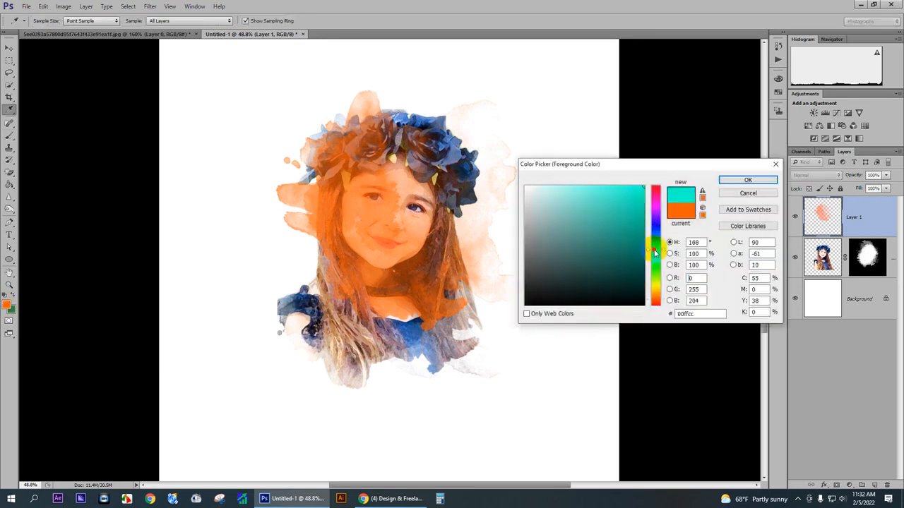
{"action": "left_click", "coordinate": [747, 182]}
{"action": "left_click", "coordinate": [392, 182]}
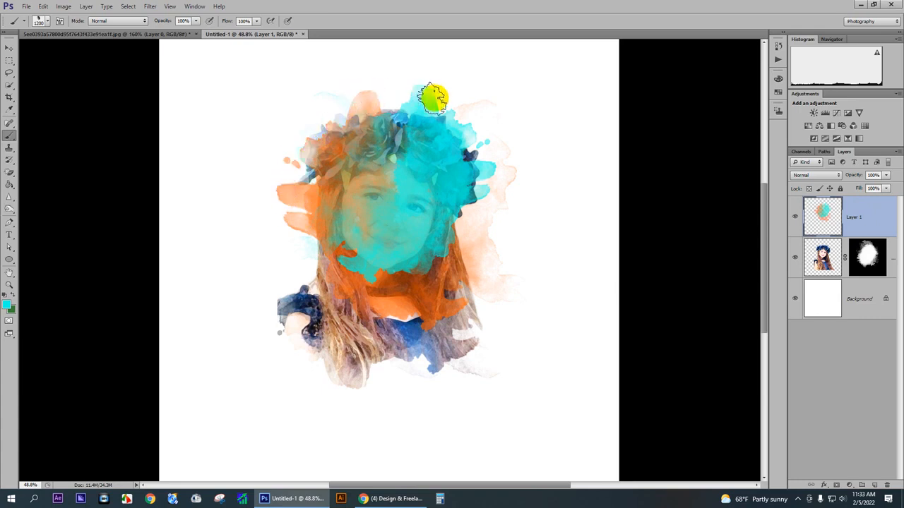
{"action": "mouse_move", "coordinate": [432, 97]}
{"action": "left_mouse_down"}
{"action": "mouse_move", "coordinate": [461, 118]}
{"action": "mouse_move", "coordinate": [472, 145]}
{"action": "left_mouse_up"}
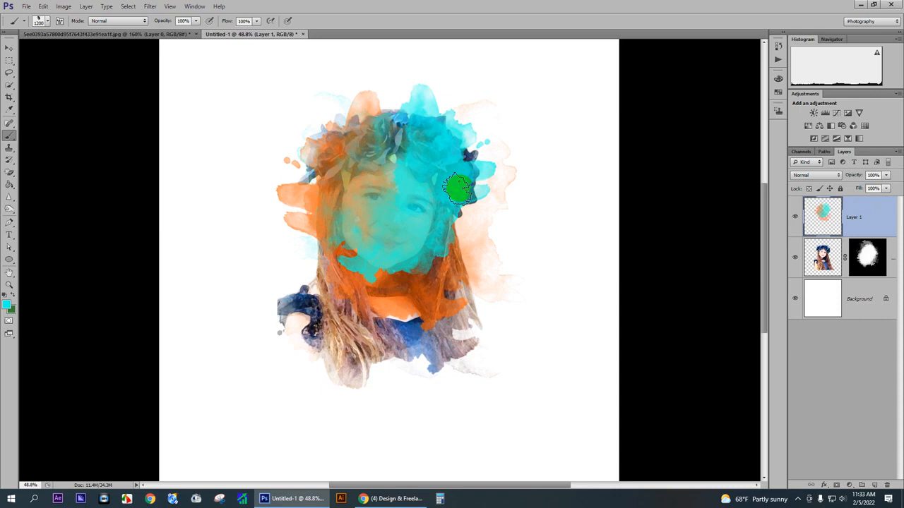
Change the foreground colour to blue (052fe7).
{"action": "left_click", "coordinate": [6, 304]}
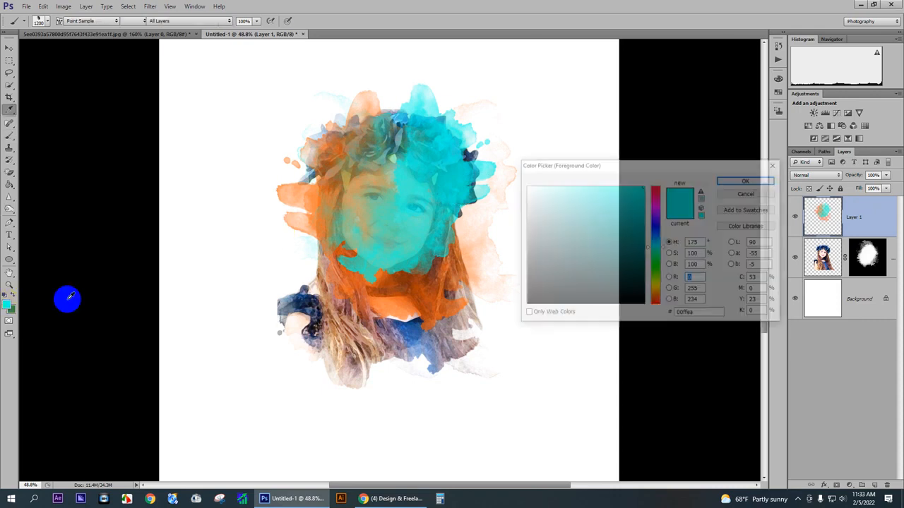
{"action": "left_click", "coordinate": [417, 327]}
{"action": "left_click", "coordinate": [638, 198]}
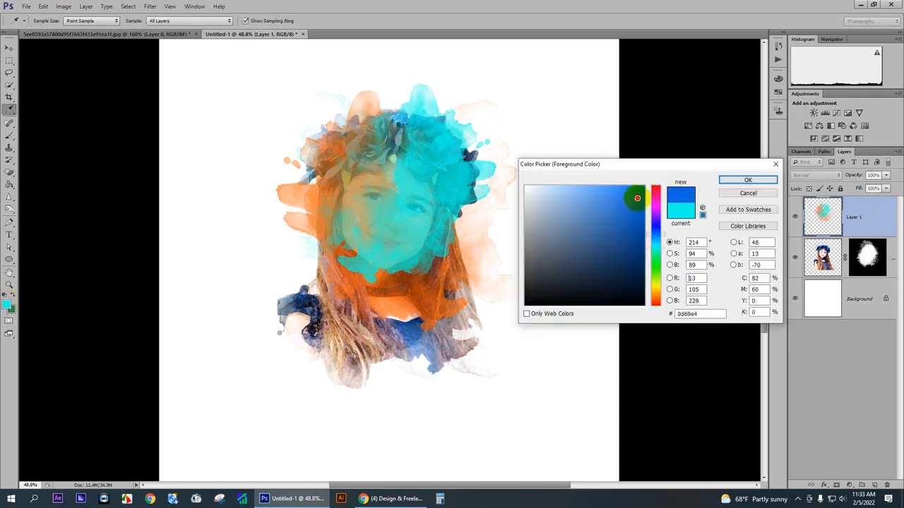
{"action": "left_click", "coordinate": [655, 228]}
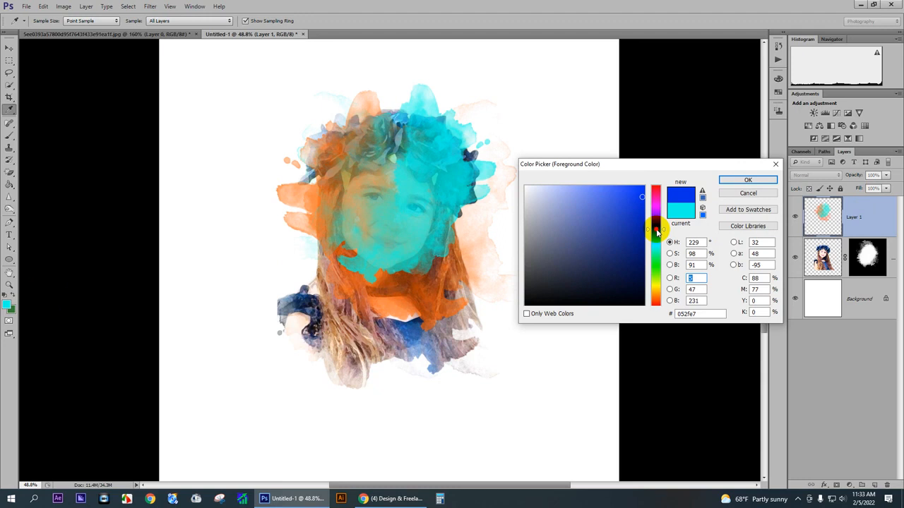
{"action": "left_click", "coordinate": [731, 185]}
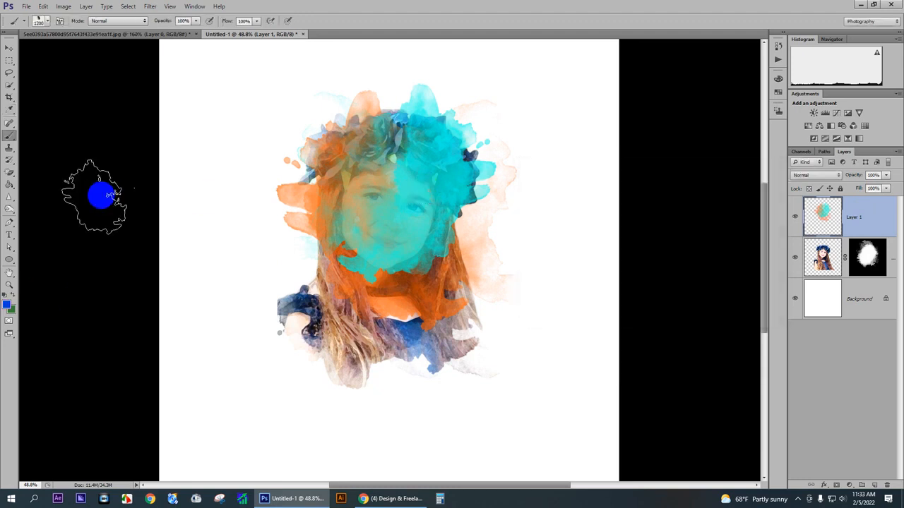
Enlarge the brush to 2200 px and stamp blue watercolour paint over the girl's lace shoulder and the lower hair beside it.
{"action": "key", "text": "bracketright"}
{"action": "key", "text": "bracketright"}
{"action": "key", "text": "bracketright"}
{"action": "key", "text": "bracketright"}
{"action": "key", "text": "bracketright"}
{"action": "key", "text": "bracketright"}
{"action": "key", "text": "bracketright"}
{"action": "key", "text": "bracketright"}
{"action": "key", "text": "bracketright"}
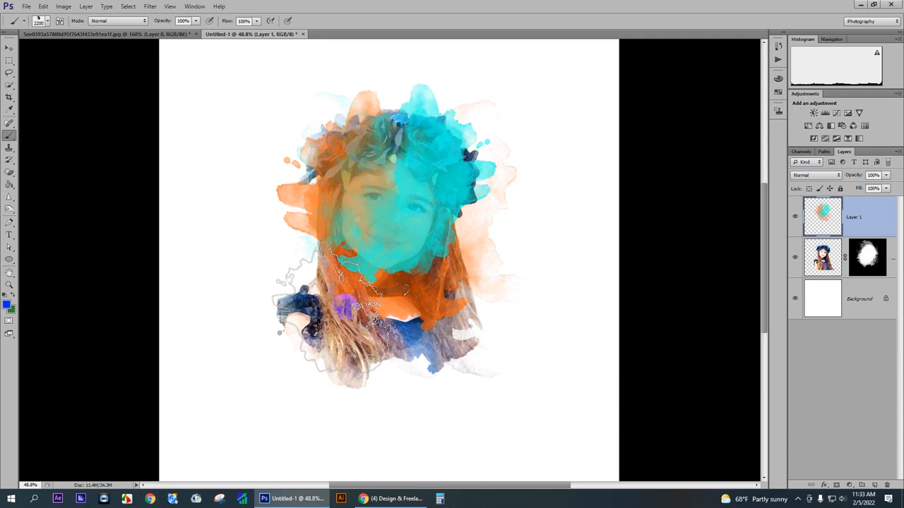
{"action": "left_click_drag", "start_coordinate": [343, 306], "coordinate": [373, 293]}
Reduce the brush to 1100 px and stamp blue watercolour paint over the girl's face and flower crown.
{"action": "key", "text": "bracketleft"}
{"action": "key", "text": "bracketleft"}
{"action": "key", "text": "bracketleft"}
{"action": "key", "text": "bracketleft"}
{"action": "key", "text": "bracketleft"}
{"action": "key", "text": "bracketleft"}
{"action": "key", "text": "bracketleft"}
{"action": "key", "text": "bracketleft"}
{"action": "key", "text": "bracketleft"}
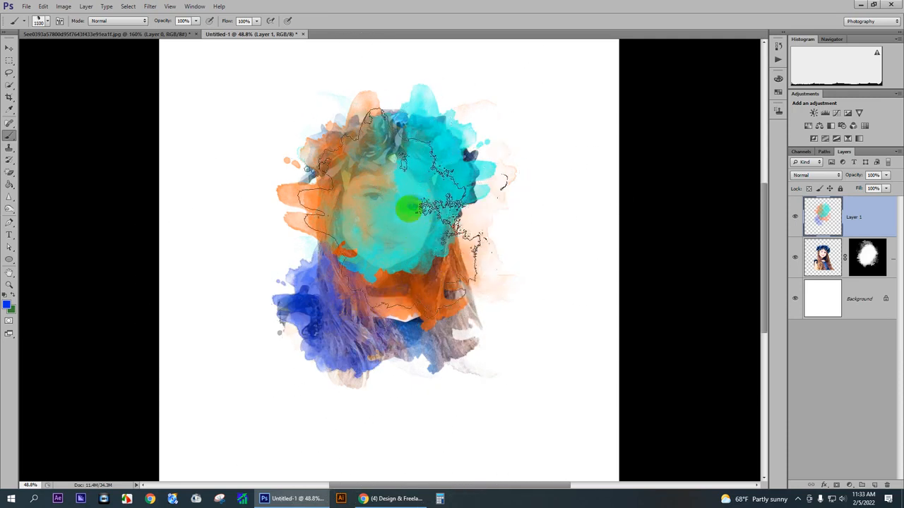
{"action": "left_click_drag", "start_coordinate": [404, 177], "coordinate": [403, 230]}
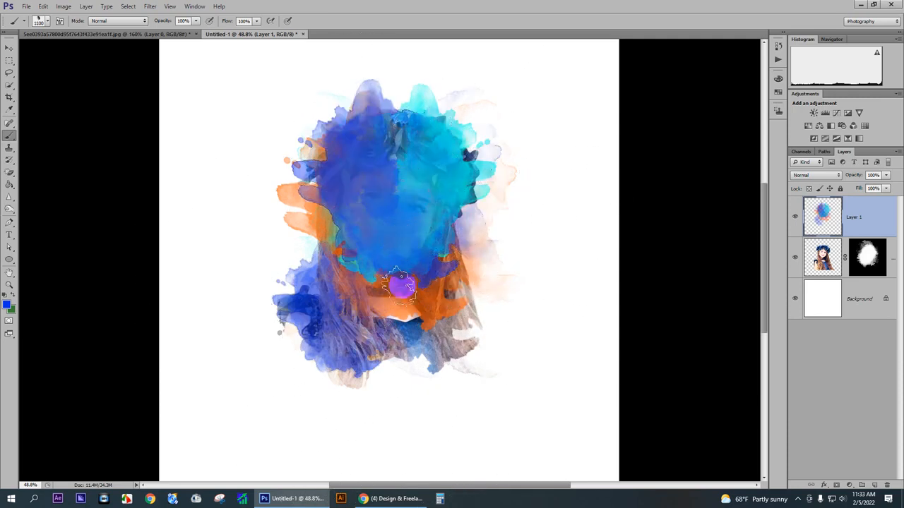
Move the painted colour layer below the masked portrait layer and make the portrait the active layer.
{"action": "left_click_drag", "start_coordinate": [846, 221], "coordinate": [855, 264]}
{"action": "scroll", "coordinate": [452, 204], "scroll_direction": "down", "scroll_amount": 3}
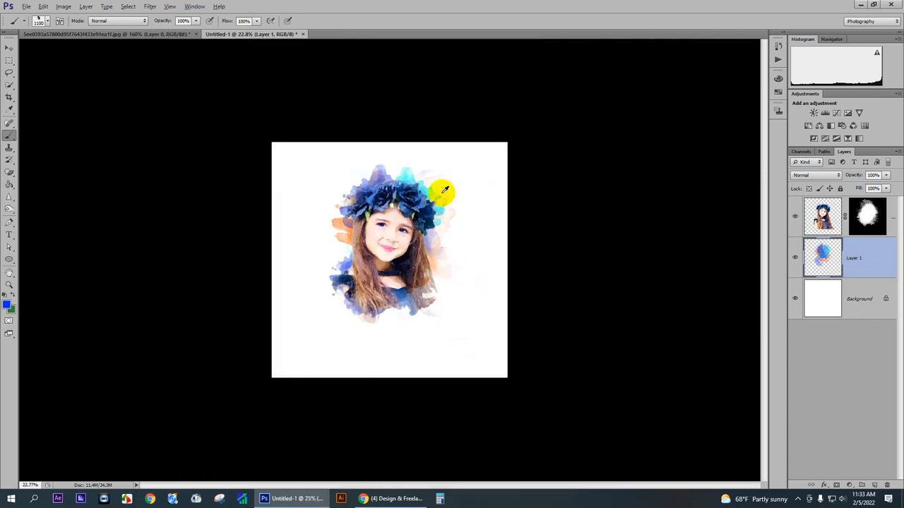
{"action": "scroll", "coordinate": [424, 269], "scroll_direction": "up", "scroll_amount": 4}
{"action": "scroll", "coordinate": [416, 268], "scroll_direction": "up", "scroll_amount": 3}
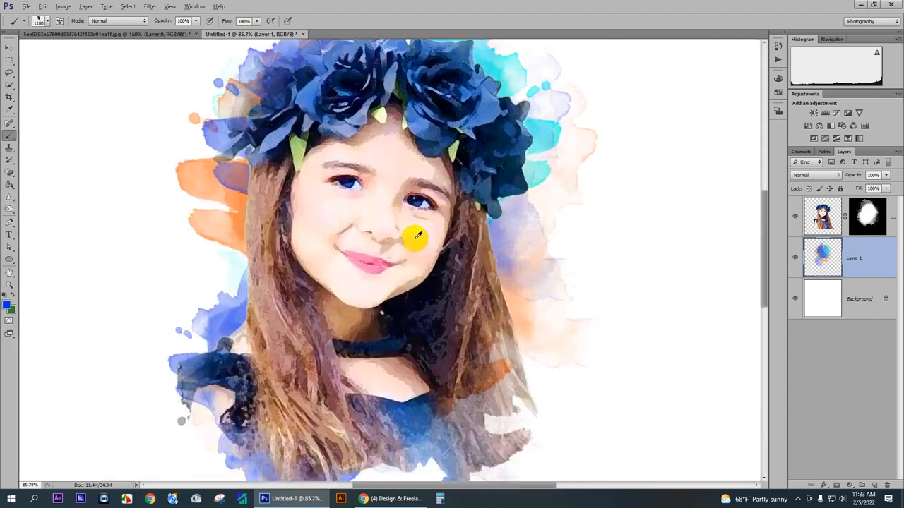
{"action": "left_click", "coordinate": [823, 218]}
Examine the girl's face, flower crown and hair against the watercolour paint, both close up and as a whole picture.
{"action": "scroll", "coordinate": [353, 197], "scroll_direction": "up", "scroll_amount": 5}
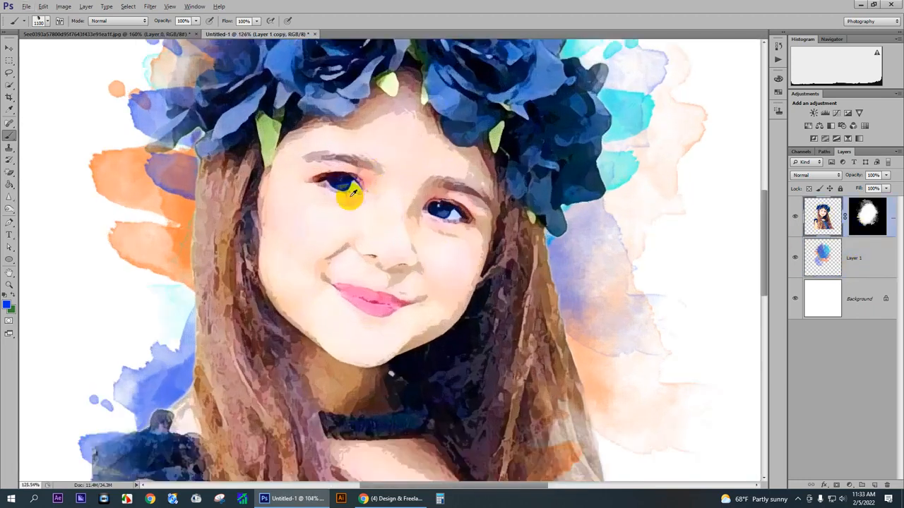
{"action": "scroll", "coordinate": [352, 199], "scroll_direction": "down", "scroll_amount": 5}
{"action": "scroll", "coordinate": [346, 198], "scroll_direction": "down", "scroll_amount": 3}
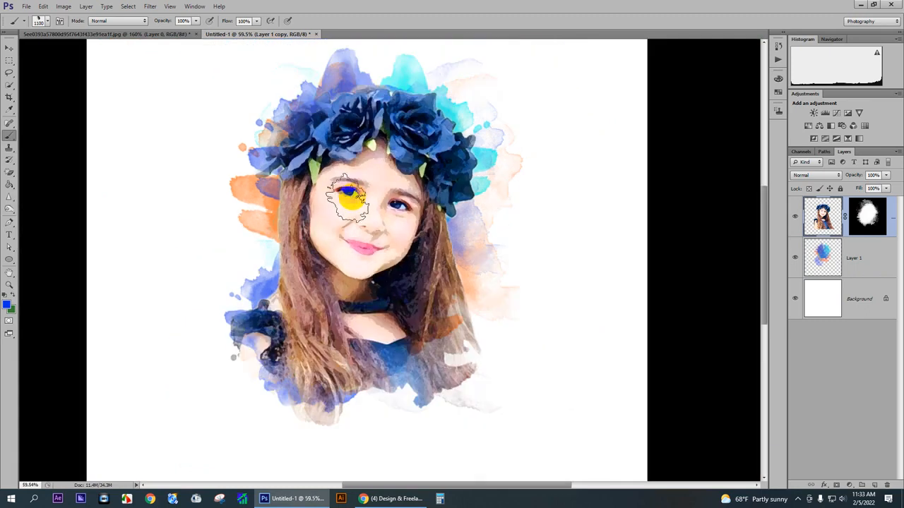
{"action": "scroll", "coordinate": [346, 198], "scroll_direction": "down", "scroll_amount": 3}
{"action": "scroll", "coordinate": [367, 212], "scroll_direction": "up", "scroll_amount": 8}
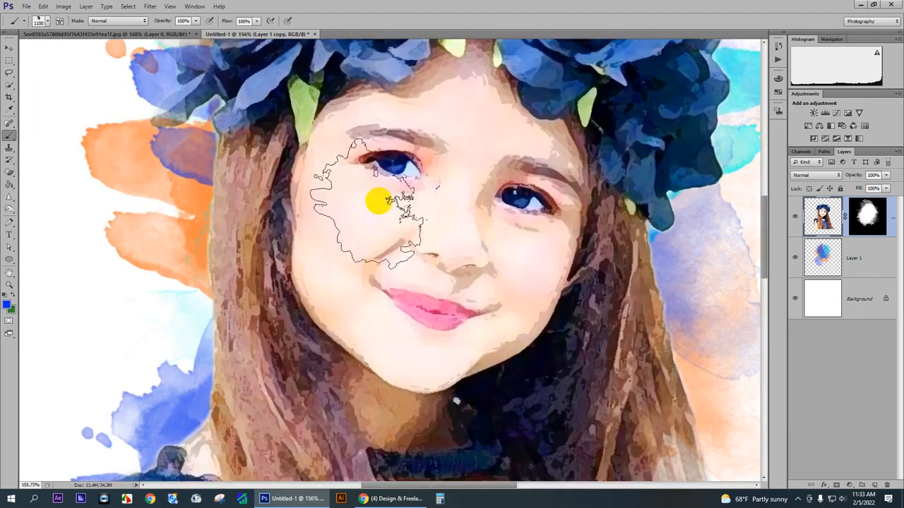
{"action": "scroll", "coordinate": [380, 203], "scroll_direction": "down", "scroll_amount": 4}
{"action": "scroll", "coordinate": [387, 196], "scroll_direction": "up", "scroll_amount": 4}
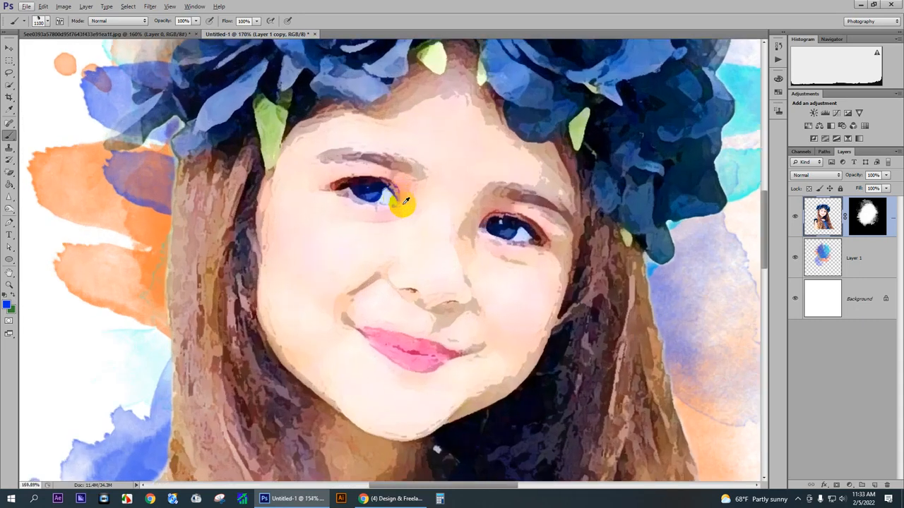
{"action": "scroll", "coordinate": [345, 252], "scroll_direction": "down", "scroll_amount": 5}
{"action": "scroll", "coordinate": [406, 252], "scroll_direction": "down", "scroll_amount": 2}
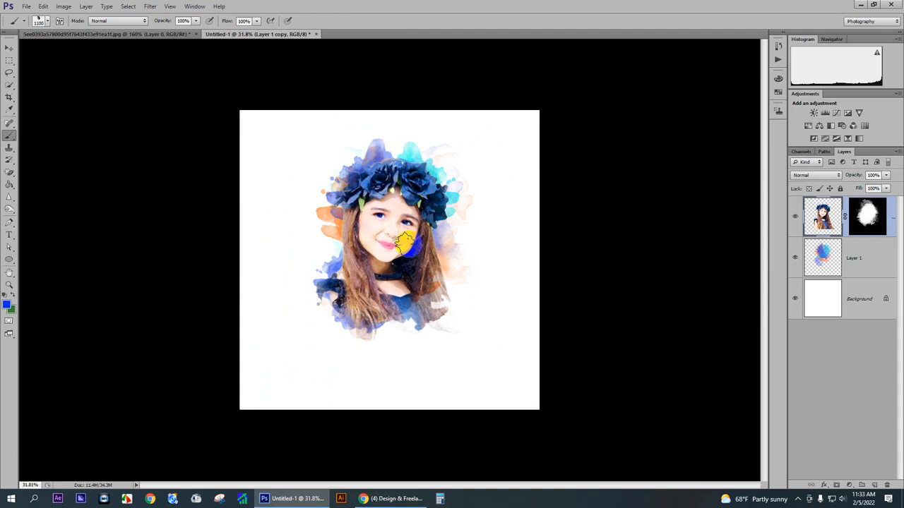
{"action": "left_click", "coordinate": [796, 498]}
{"action": "left_click", "coordinate": [799, 479]}
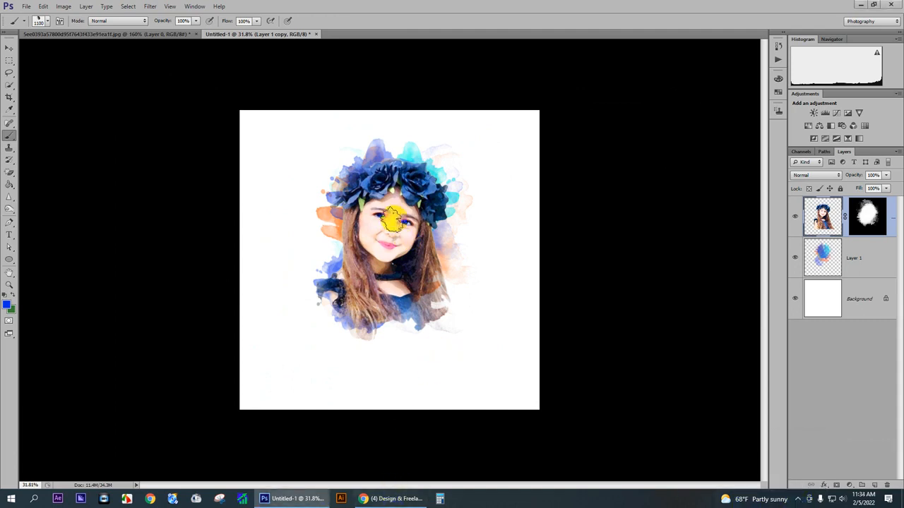
{"action": "scroll", "coordinate": [391, 226], "scroll_direction": "up", "scroll_amount": 6}
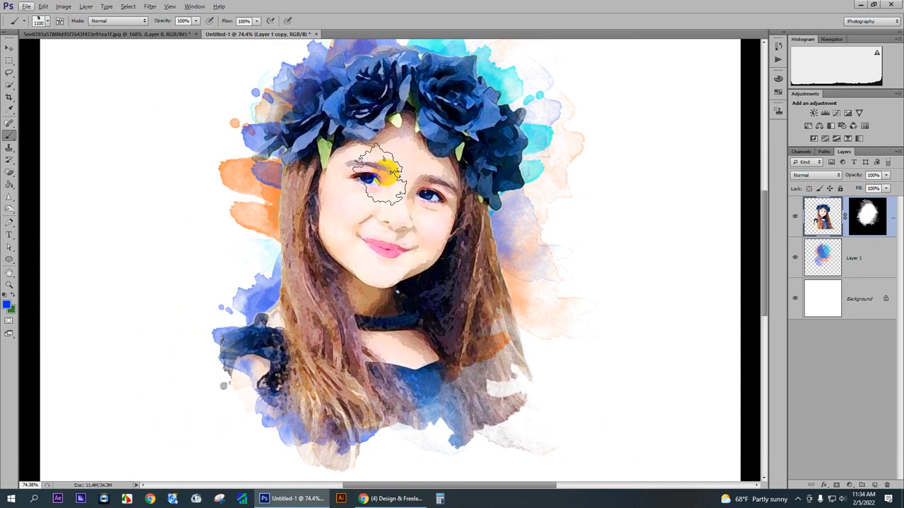
{"action": "scroll", "coordinate": [399, 170], "scroll_direction": "up", "scroll_amount": 3}
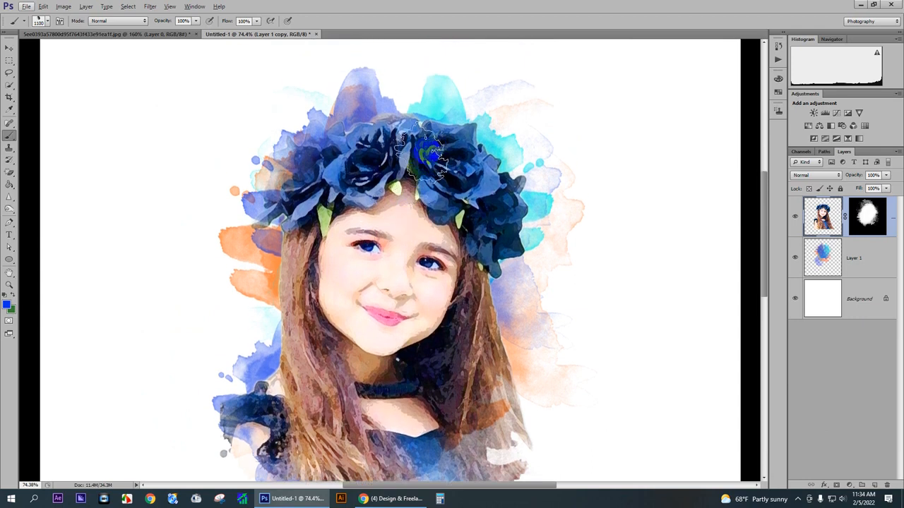
{"action": "scroll", "coordinate": [427, 140], "scroll_direction": "down", "scroll_amount": 3}
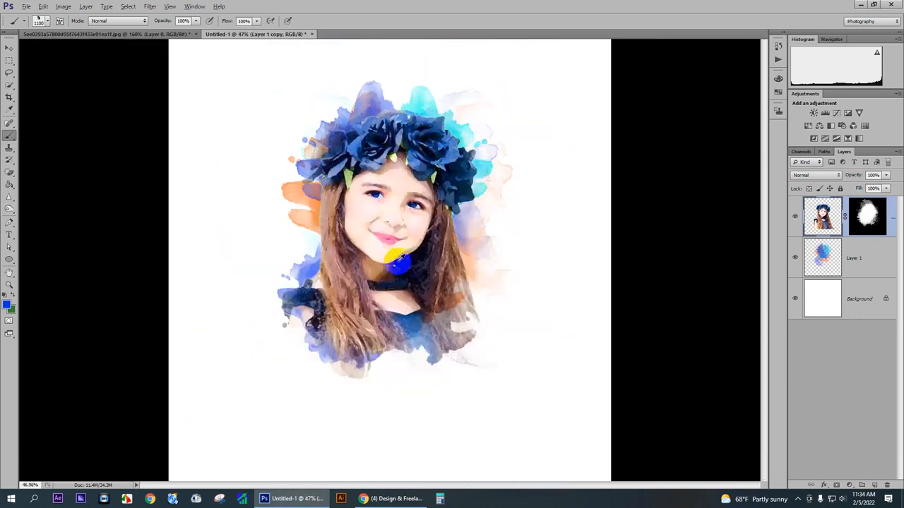
{"action": "scroll", "coordinate": [399, 261], "scroll_direction": "down", "scroll_amount": 2}
{"action": "scroll", "coordinate": [394, 248], "scroll_direction": "up", "scroll_amount": 2}
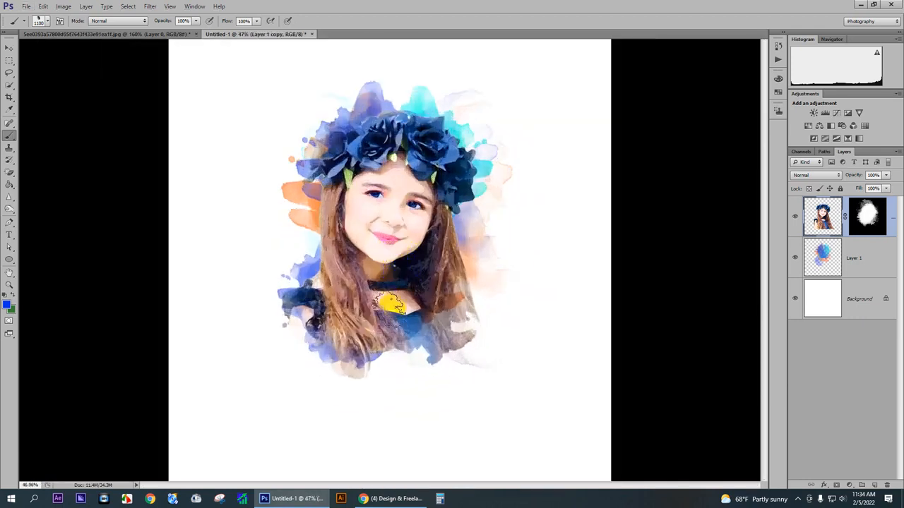
{"action": "scroll", "coordinate": [391, 304], "scroll_direction": "down", "scroll_amount": 2}
{"action": "left_click", "coordinate": [372, 237]}
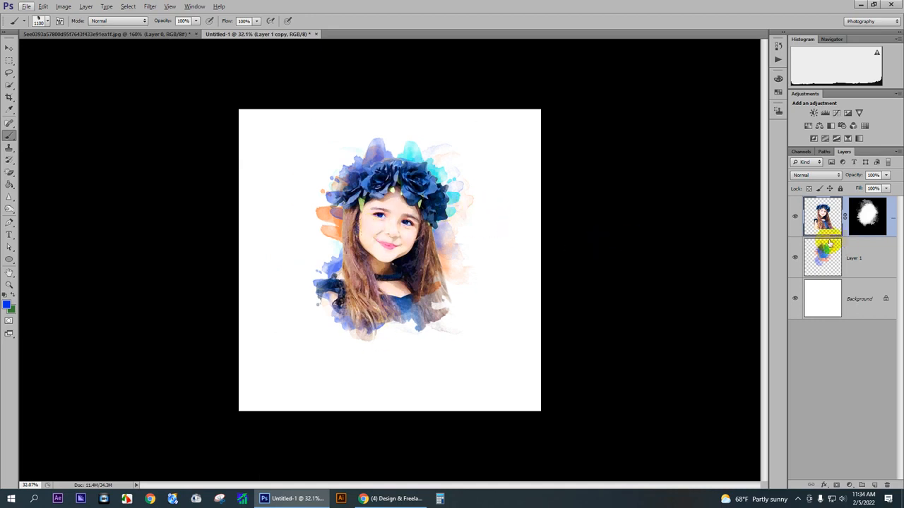
{"action": "scroll", "coordinate": [373, 152], "scroll_direction": "up", "scroll_amount": 5}
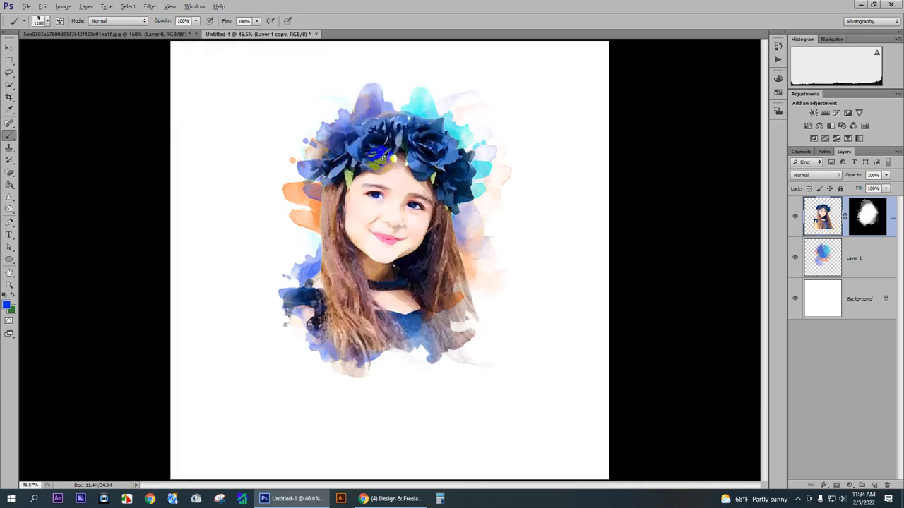
Switch to the Move tool and inspect the orange, blue and turquoise paint edges around the hair and flower crown.
{"action": "left_click", "coordinate": [11, 51]}
{"action": "scroll", "coordinate": [170, 227], "scroll_direction": "up", "scroll_amount": 5}
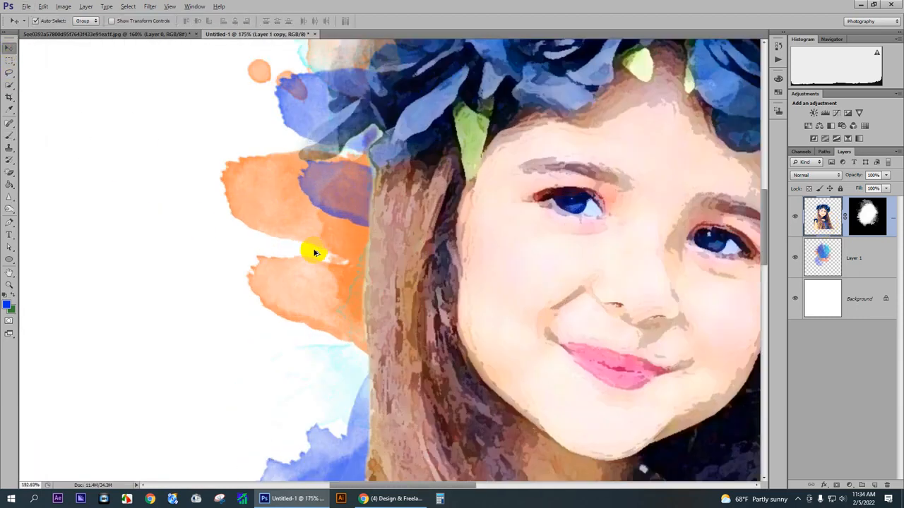
{"action": "left_click_drag", "start_coordinate": [404, 211], "coordinate": [371, 268]}
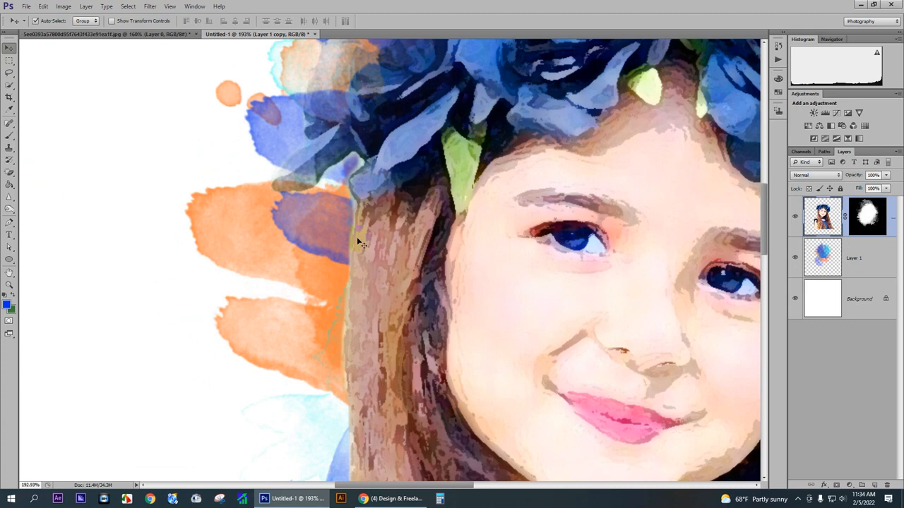
{"action": "key", "text": "ctrl+0"}
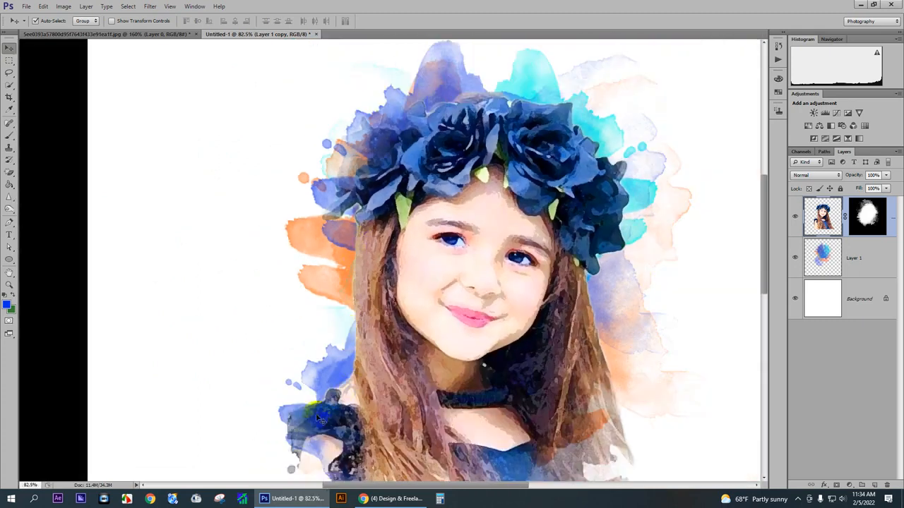
{"action": "scroll", "coordinate": [365, 246], "scroll_direction": "up", "scroll_amount": 4}
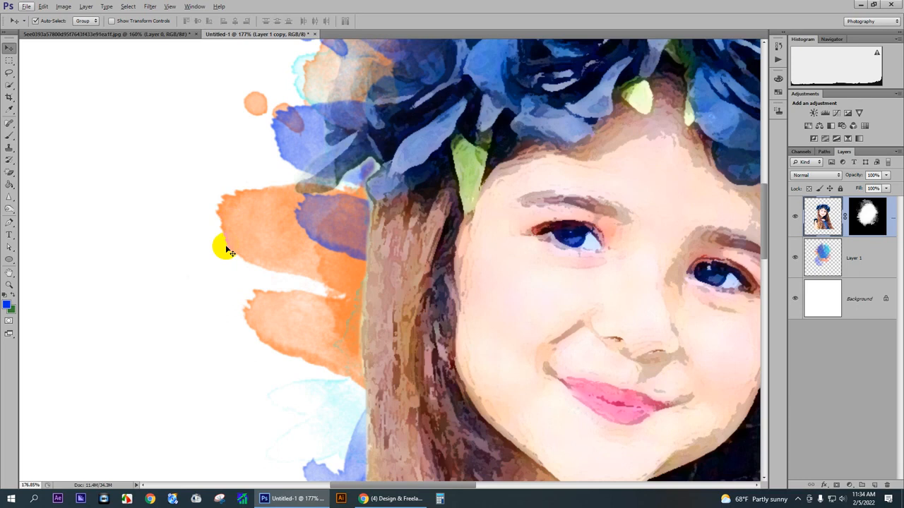
{"action": "scroll", "coordinate": [227, 249], "scroll_direction": "down", "scroll_amount": 5}
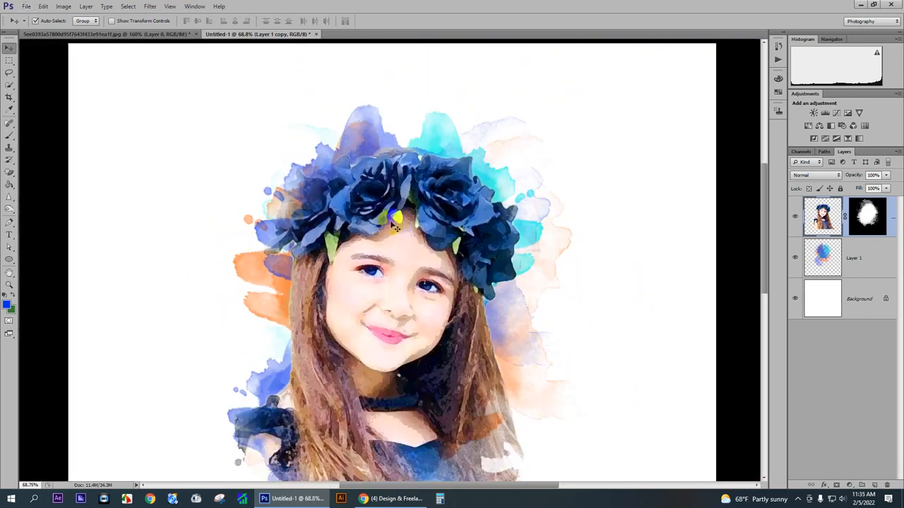
{"action": "scroll", "coordinate": [389, 227], "scroll_direction": "down", "scroll_amount": 2}
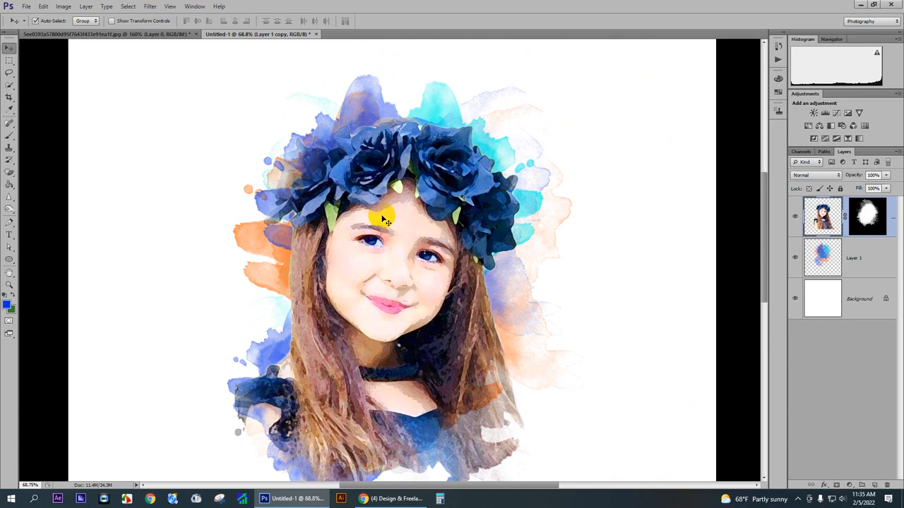
{"action": "scroll", "coordinate": [349, 276], "scroll_direction": "down", "scroll_amount": 4}
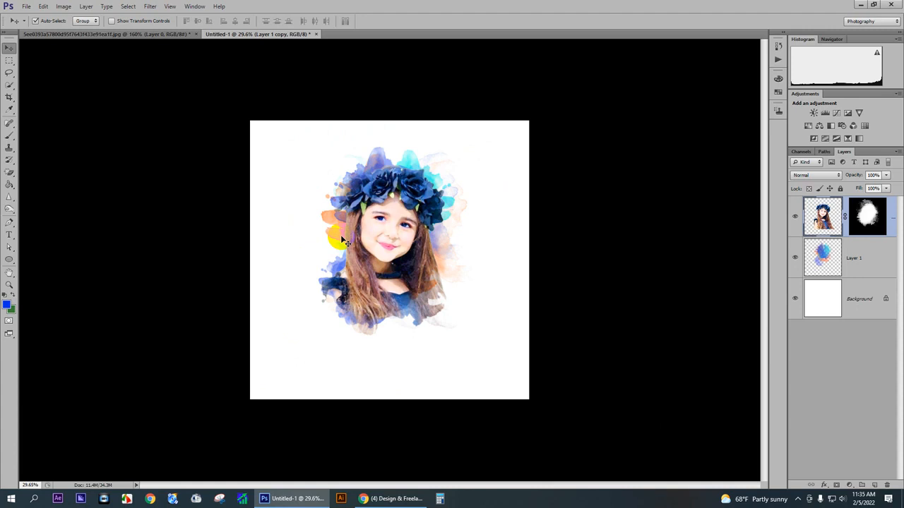
{"action": "scroll", "coordinate": [344, 243], "scroll_direction": "up", "scroll_amount": 5}
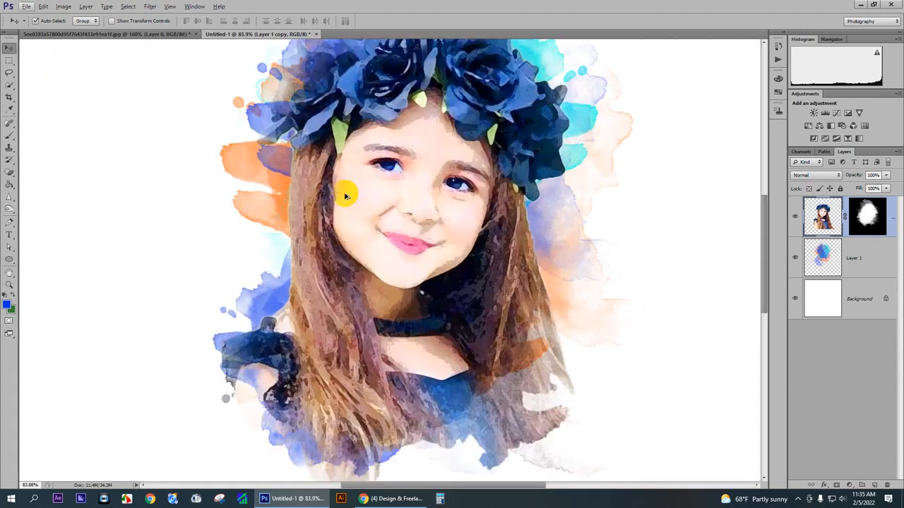
{"action": "scroll", "coordinate": [593, 267], "scroll_direction": "up", "scroll_amount": 2}
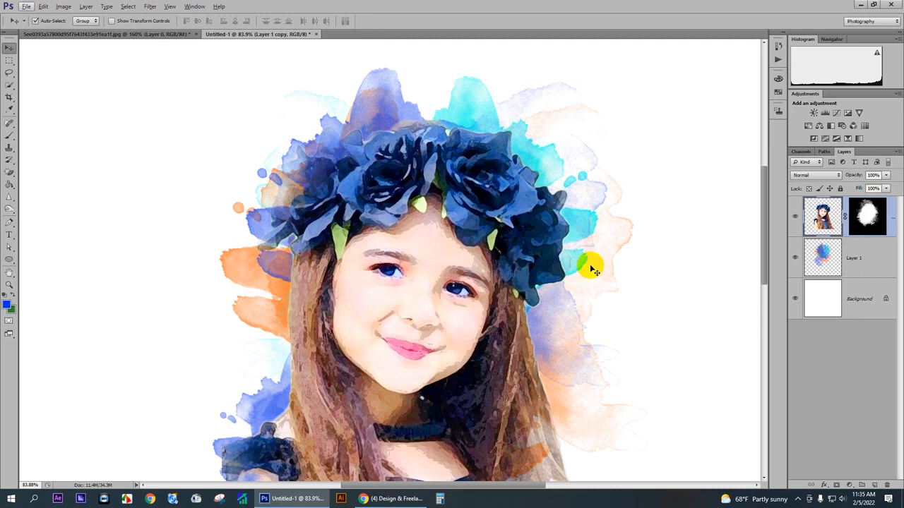
{"action": "scroll", "coordinate": [592, 268], "scroll_direction": "down", "scroll_amount": 3}
{"action": "scroll", "coordinate": [480, 238], "scroll_direction": "down", "scroll_amount": 1}
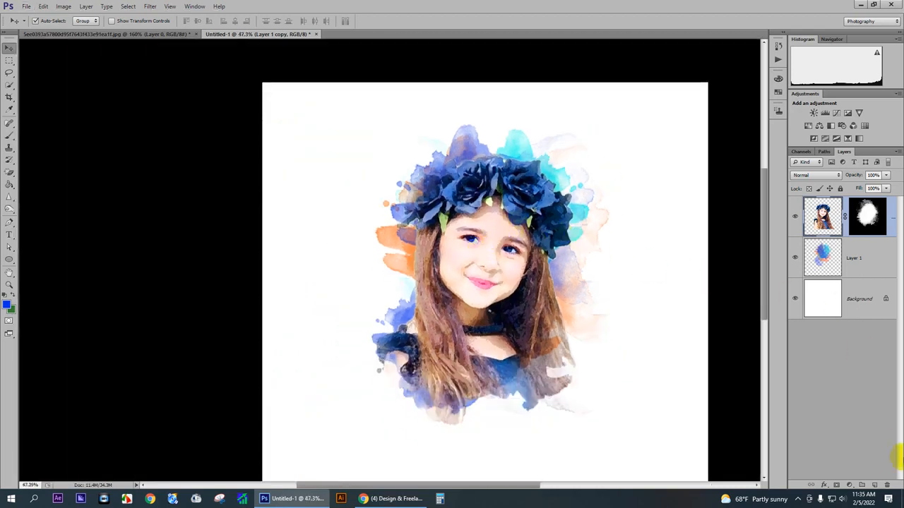
Add a new layer above the masked portrait and choose an 800 px splatter brush tip for painting.
{"action": "left_click", "coordinate": [875, 485]}
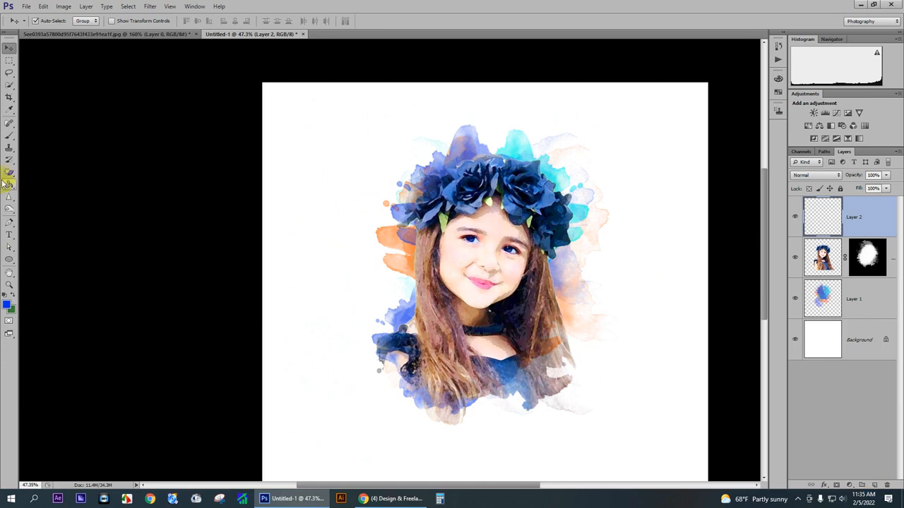
{"action": "left_click", "coordinate": [9, 139]}
{"action": "left_click", "coordinate": [40, 21]}
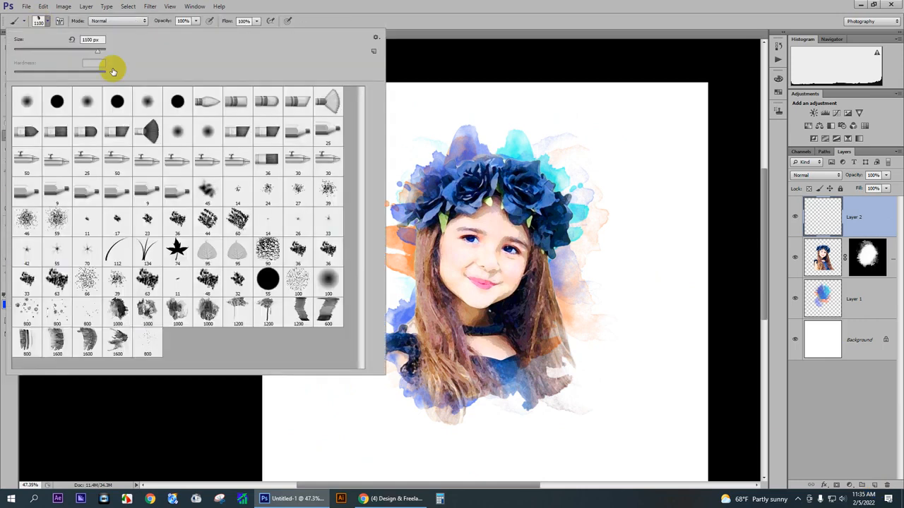
{"action": "double_click", "coordinate": [56, 311]}
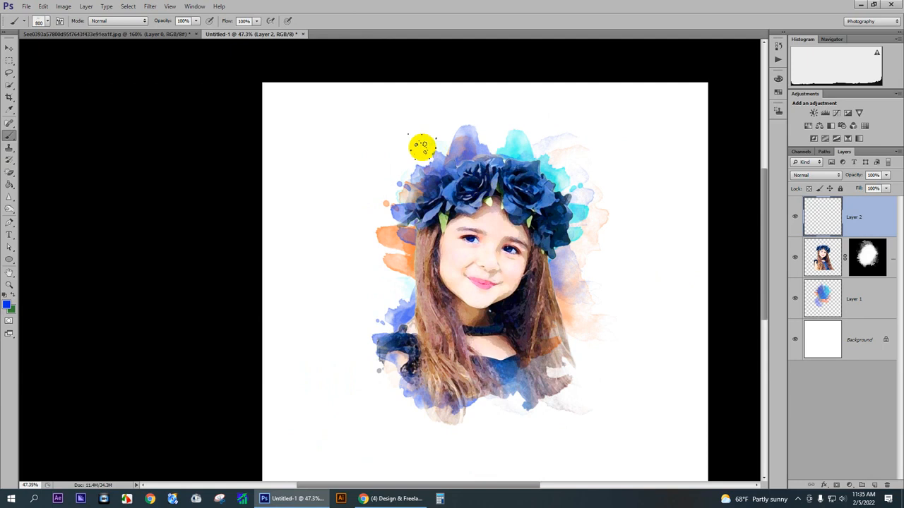
Enlarge the splatter brush to 2500 px and stamp blue droplets beside the upper-left part of the flower crown.
{"action": "key", "text": "bracketright"}
{"action": "key", "text": "bracketright"}
{"action": "key", "text": "bracketright"}
{"action": "key", "text": "bracketright"}
{"action": "key", "text": "bracketright"}
{"action": "key", "text": "bracketright"}
{"action": "key", "text": "bracketright"}
{"action": "key", "text": "bracketright"}
{"action": "key", "text": "bracketright"}
{"action": "key", "text": "bracketright"}
{"action": "key", "text": "bracketright"}
{"action": "key", "text": "bracketright"}
{"action": "key", "text": "bracketright"}
{"action": "key", "text": "bracketright"}
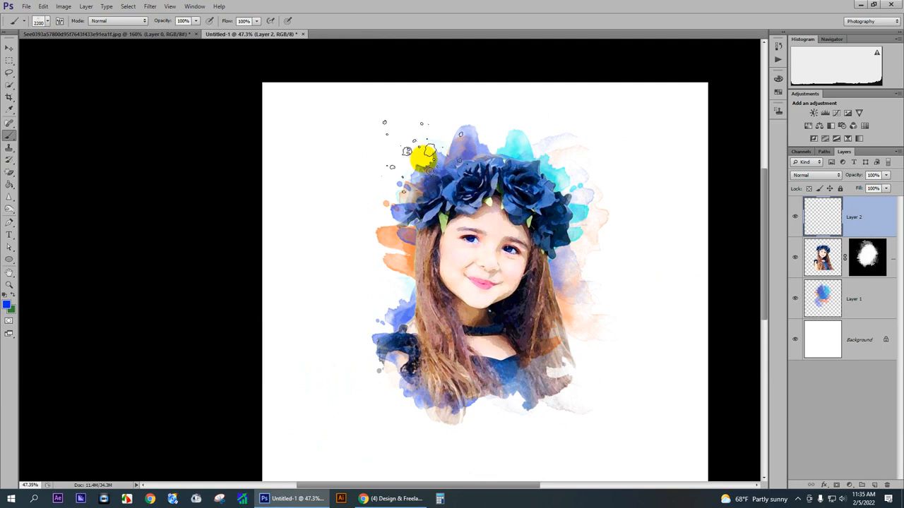
{"action": "key", "text": "bracketright"}
{"action": "key", "text": "bracketright"}
{"action": "key", "text": "bracketright"}
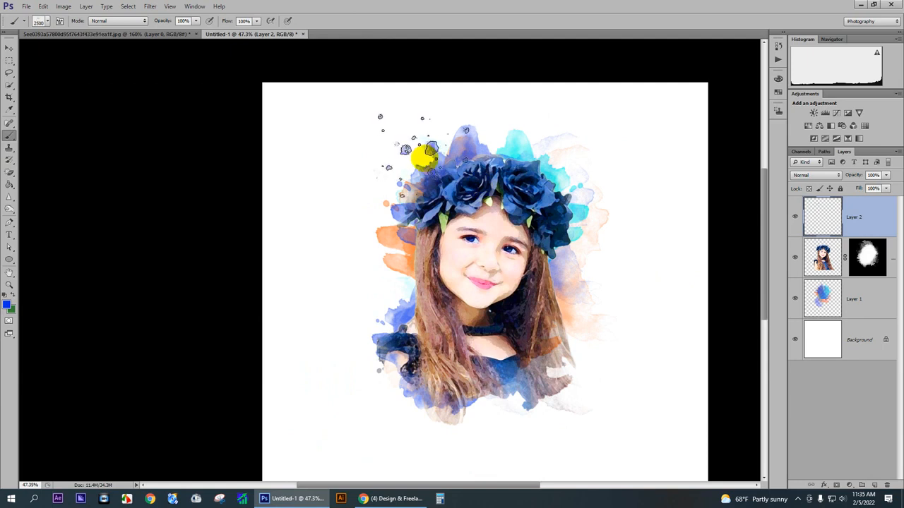
Reduce the splatter brush to 400 px and add smaller blue droplets next to the left side of the flower crown.
{"action": "key", "text": "bracketleft"}
{"action": "key", "text": "bracketleft"}
{"action": "key", "text": "bracketleft"}
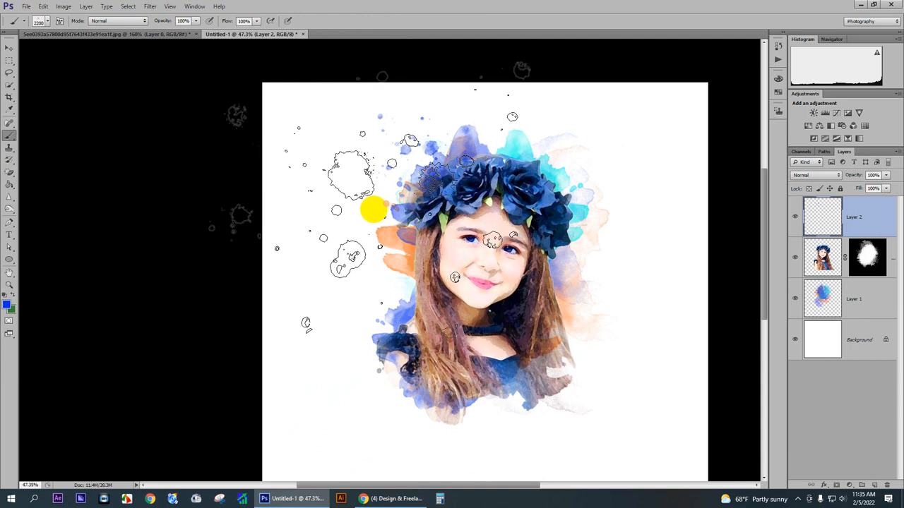
{"action": "key", "text": "bracketleft"}
{"action": "key", "text": "bracketleft"}
{"action": "key", "text": "bracketleft"}
{"action": "key", "text": "bracketleft"}
{"action": "key", "text": "bracketleft"}
{"action": "key", "text": "bracketleft"}
{"action": "key", "text": "bracketleft"}
{"action": "key", "text": "bracketleft"}
{"action": "key", "text": "bracketleft"}
{"action": "key", "text": "bracketleft"}
{"action": "key", "text": "bracketleft"}
{"action": "key", "text": "bracketleft"}
{"action": "key", "text": "bracketleft"}
{"action": "key", "text": "bracketleft"}
{"action": "key", "text": "bracketleft"}
{"action": "key", "text": "bracketleft"}
{"action": "key", "text": "bracketleft"}
{"action": "key", "text": "bracketleft"}
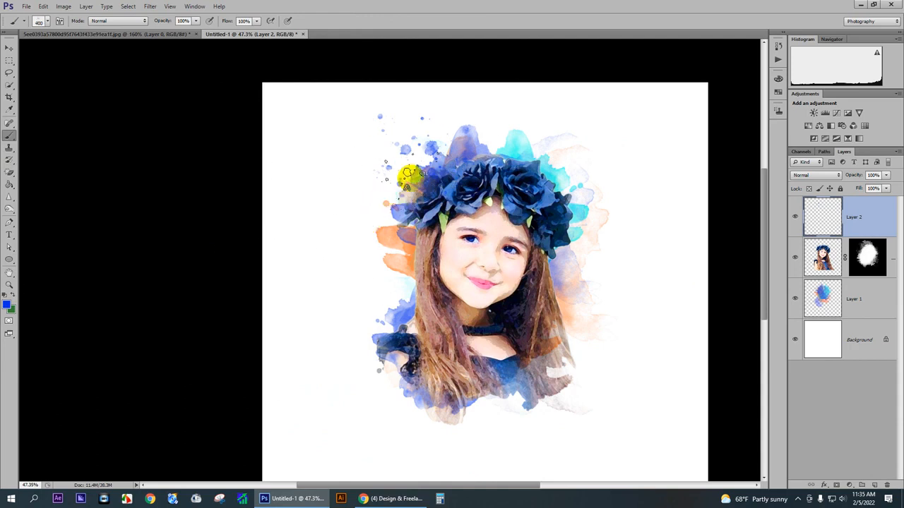
{"action": "scroll", "coordinate": [403, 297], "scroll_direction": "down", "scroll_amount": 1}
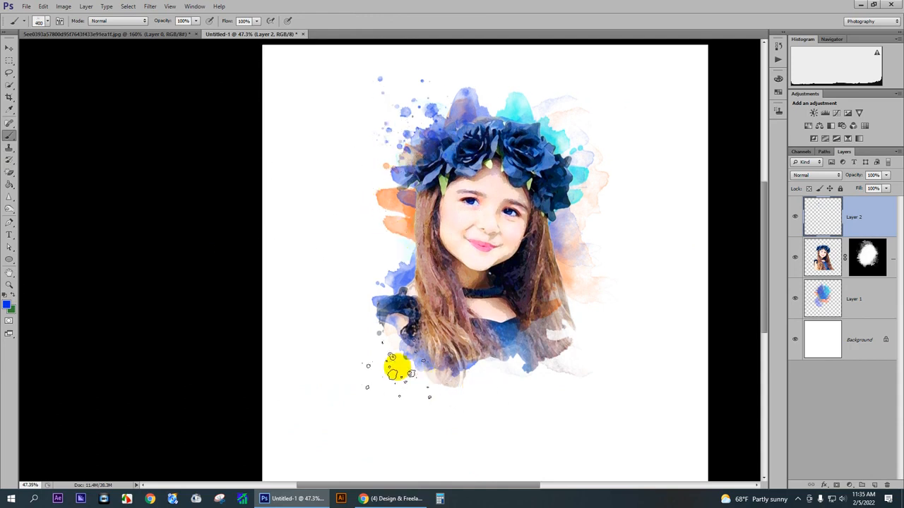
Stamp blue splatter droplets with the 400 px brush around the girl's shoulder and the lower-left hair ends.
{"action": "mouse_move", "coordinate": [399, 367]}
{"action": "left_mouse_down"}
{"action": "mouse_move", "coordinate": [404, 375]}
{"action": "mouse_move", "coordinate": [395, 346]}
{"action": "left_mouse_up"}
{"action": "left_click", "coordinate": [389, 348]}
{"action": "key", "text": "bracketleft"}
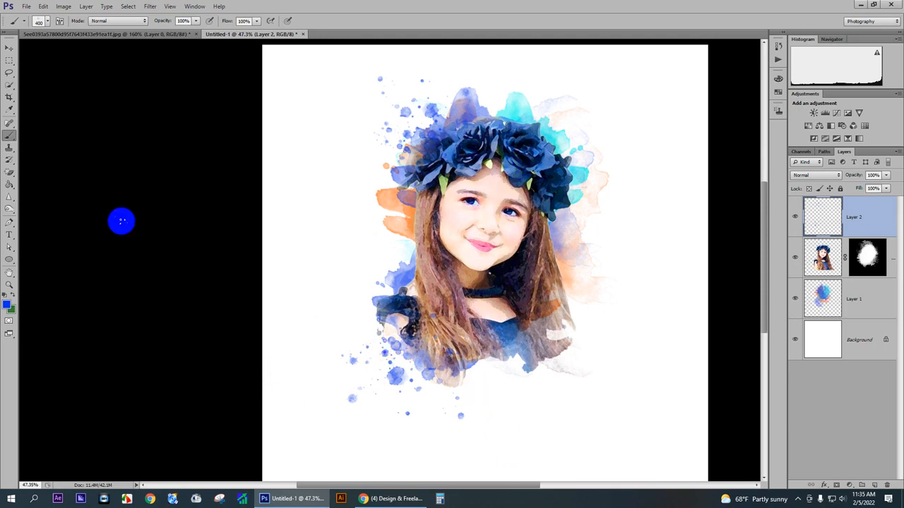
Choose the 1200 px paint-drip brush tip and add a new layer above the splatter layer.
{"action": "left_click", "coordinate": [45, 22]}
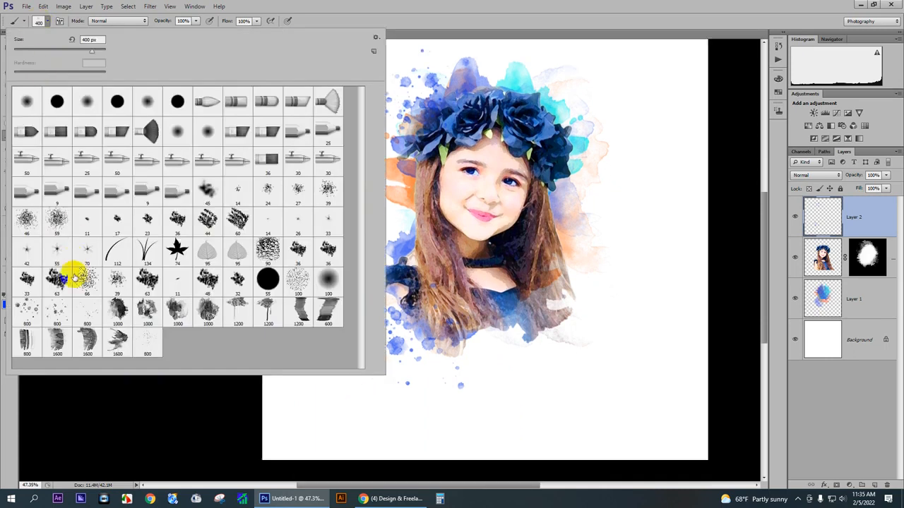
{"action": "double_click", "coordinate": [267, 313]}
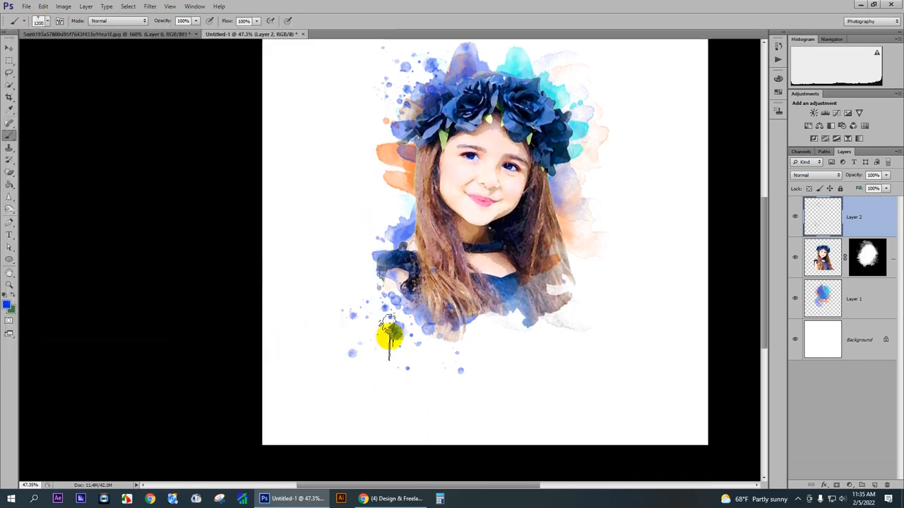
{"action": "scroll", "coordinate": [474, 323], "scroll_direction": "up", "scroll_amount": 2}
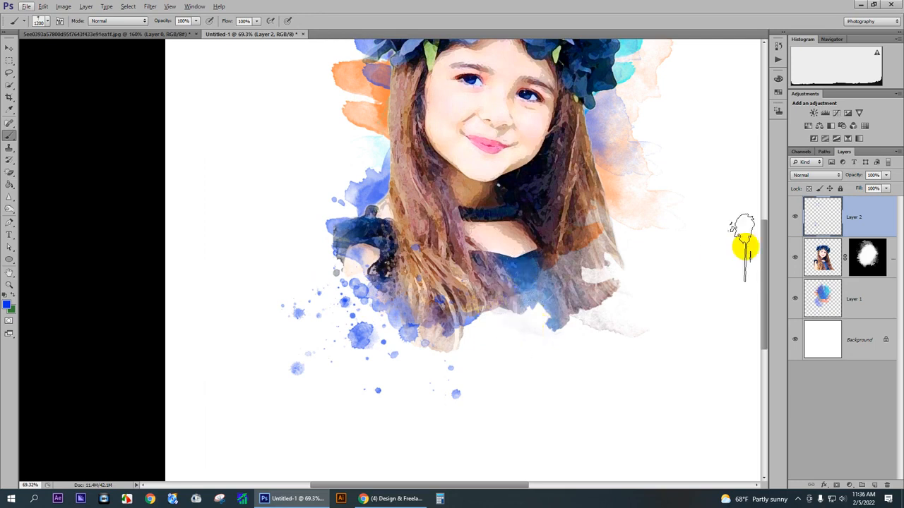
{"action": "scroll", "coordinate": [537, 188], "scroll_direction": "down", "scroll_amount": 3}
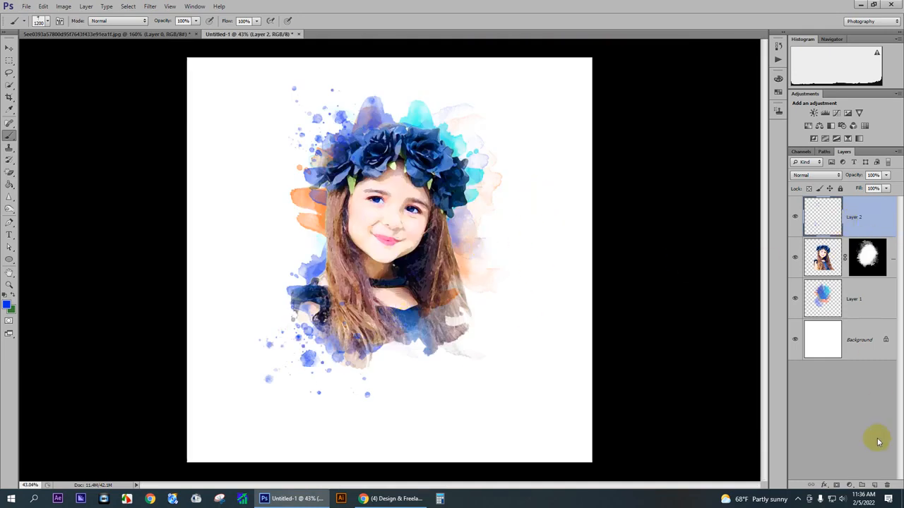
{"action": "left_click", "coordinate": [876, 486]}
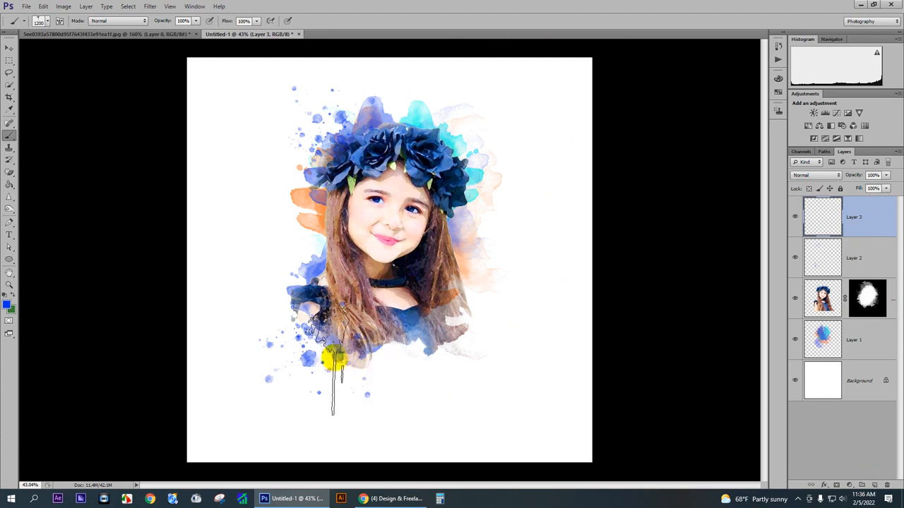
Stamp blue paint drips running down below the left hair ends and, at 1200 px, below the dress.
{"action": "left_click", "coordinate": [332, 349]}
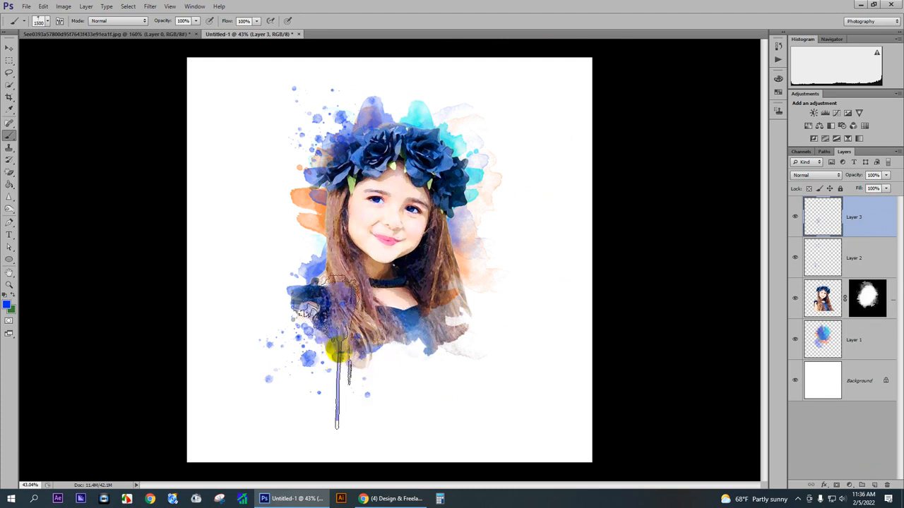
{"action": "key", "text": "bracketleft"}
{"action": "key", "text": "bracketleft"}
{"action": "key", "text": "bracketleft"}
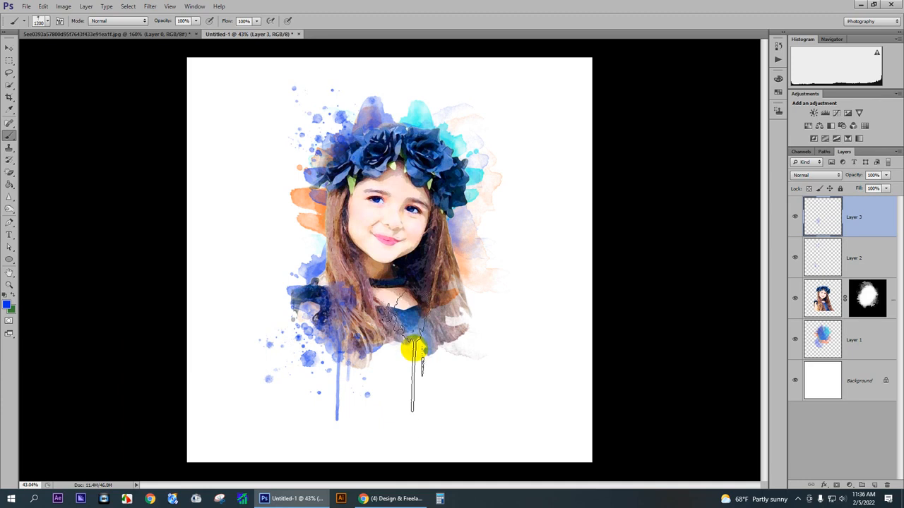
{"action": "left_click", "coordinate": [416, 349]}
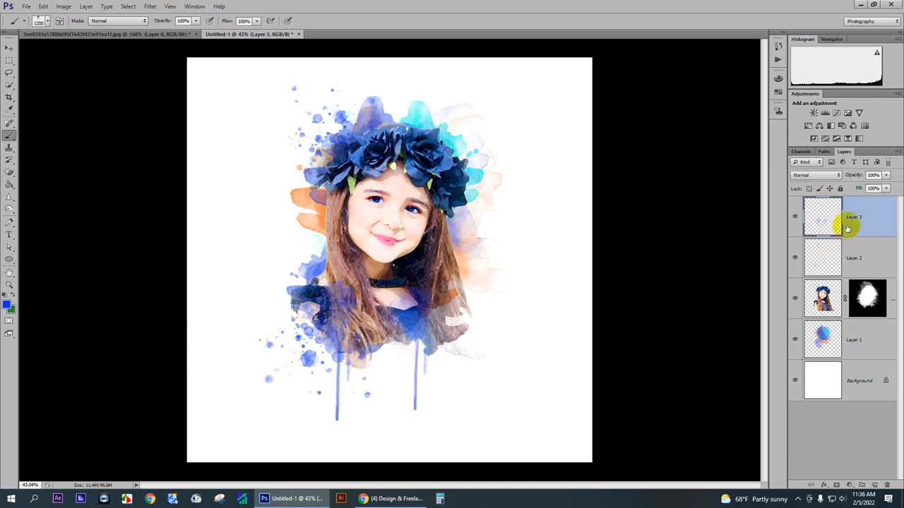
Move the paint-drip layer beneath the masked portrait layer so the drips sit behind the girl.
{"action": "left_click", "coordinate": [865, 300]}
{"action": "left_click_drag", "start_coordinate": [857, 301], "coordinate": [858, 312]}
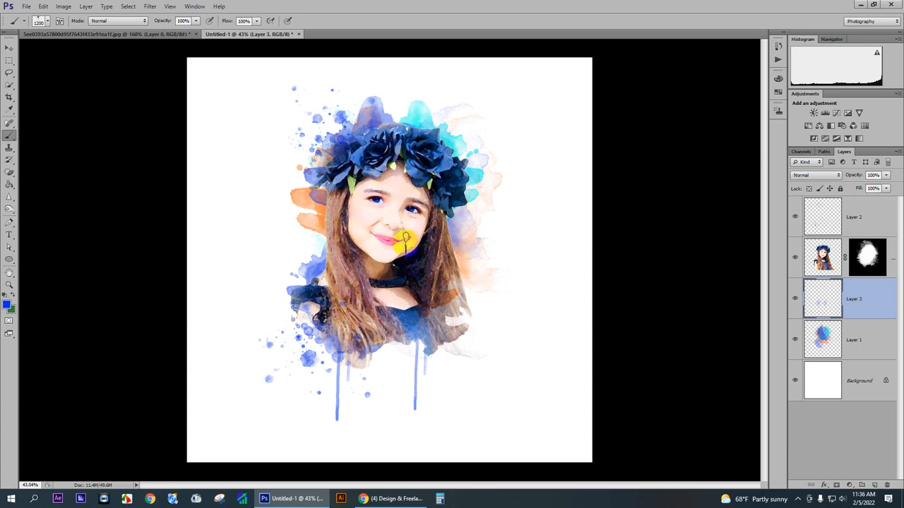
{"action": "scroll", "coordinate": [400, 180], "scroll_direction": "up", "scroll_amount": 3}
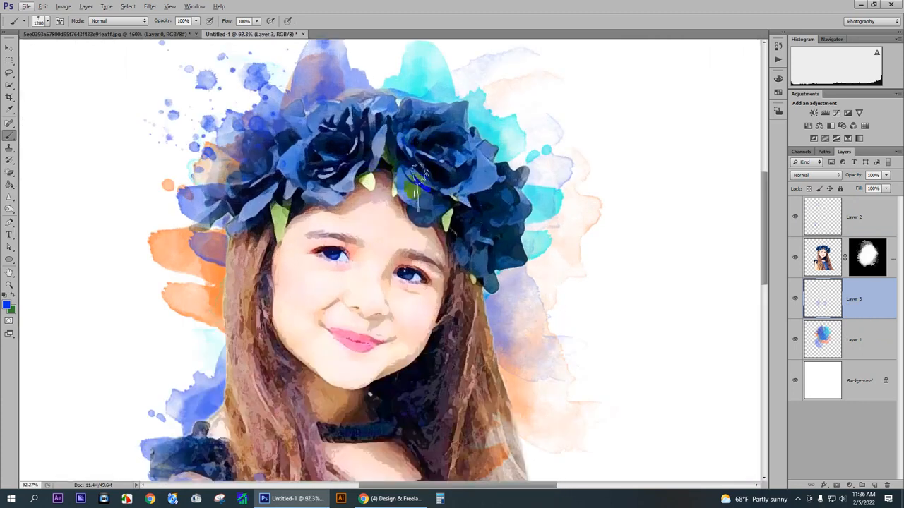
{"action": "scroll", "coordinate": [372, 201], "scroll_direction": "down", "scroll_amount": 2}
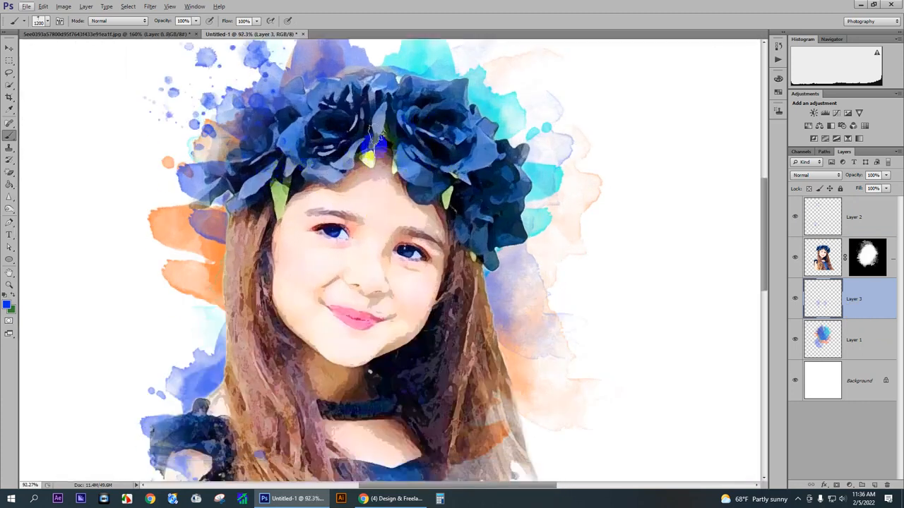
{"action": "scroll", "coordinate": [537, 197], "scroll_direction": "down", "scroll_amount": 1}
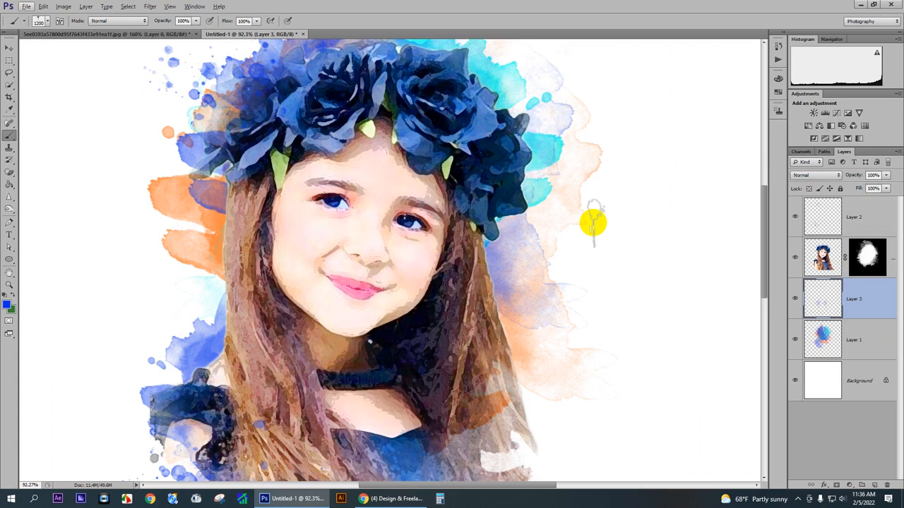
Add a new empty layer at the top of the stack, above the splatter layer.
{"action": "left_click", "coordinate": [827, 220]}
{"action": "left_click", "coordinate": [874, 487]}
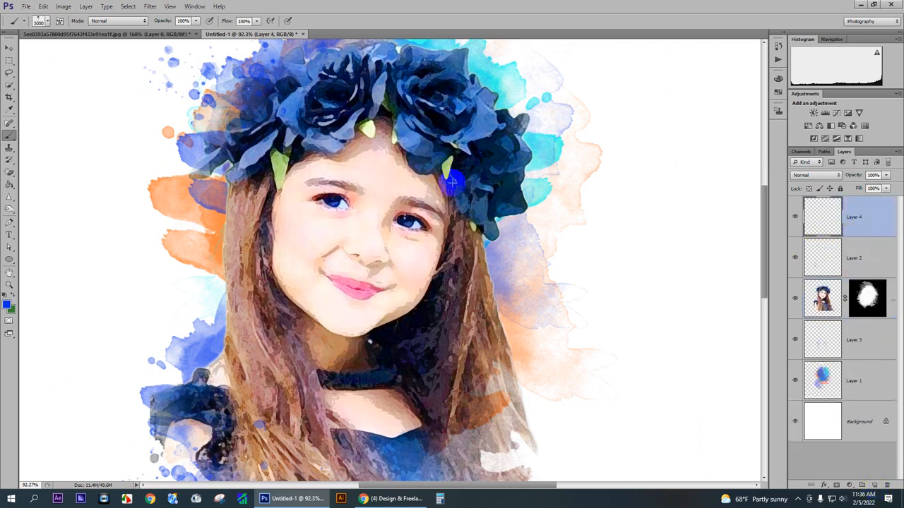
{"action": "left_click", "coordinate": [693, 237]}
{"action": "key", "text": "ctrl+z"}
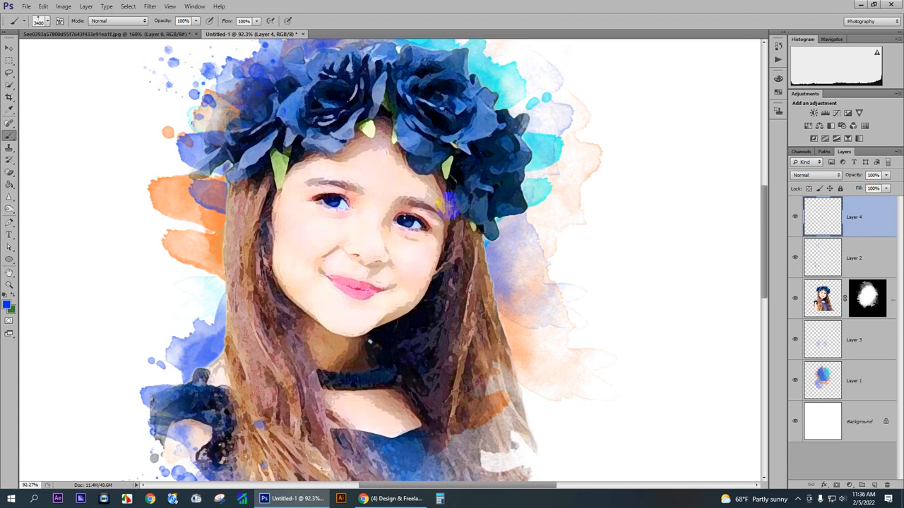
Reduce the drip brush to 1300 px and stamp a blue drip over the right side of the flower crown.
{"action": "scroll", "coordinate": [449, 207], "scroll_direction": "down", "scroll_amount": 5}
{"action": "scroll", "coordinate": [427, 254], "scroll_direction": "up", "scroll_amount": 3}
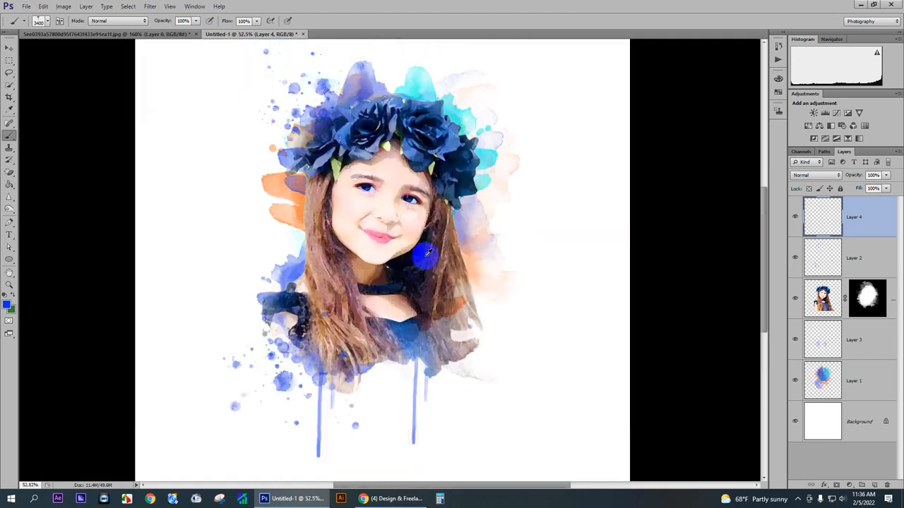
{"action": "key", "text": "bracketleft"}
{"action": "key", "text": "bracketleft"}
{"action": "key", "text": "bracketleft"}
{"action": "key", "text": "bracketleft"}
{"action": "key", "text": "bracketleft"}
{"action": "key", "text": "bracketleft"}
{"action": "key", "text": "bracketleft"}
{"action": "key", "text": "bracketleft"}
{"action": "key", "text": "bracketleft"}
{"action": "key", "text": "bracketleft"}
{"action": "key", "text": "bracketleft"}
{"action": "key", "text": "bracketleft"}
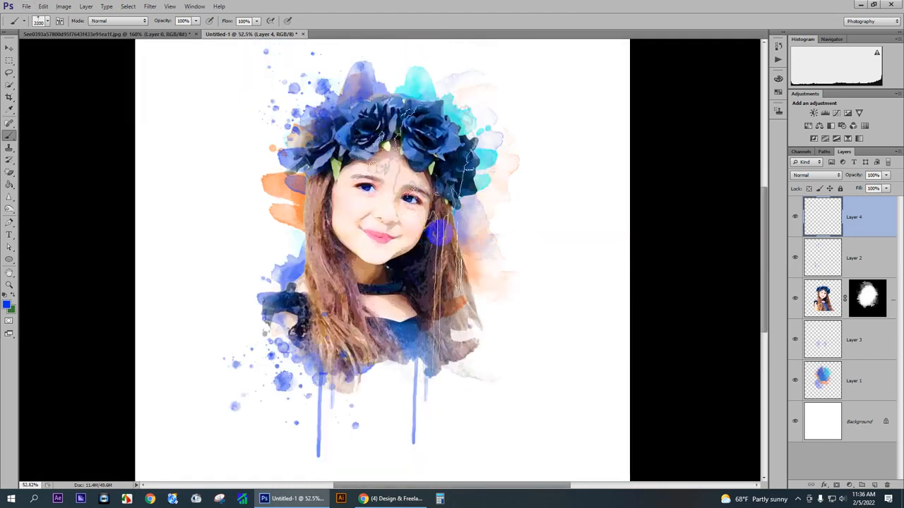
{"action": "key", "text": "bracketleft"}
{"action": "key", "text": "bracketleft"}
{"action": "key", "text": "bracketleft"}
{"action": "key", "text": "bracketleft"}
{"action": "key", "text": "bracketleft"}
{"action": "key", "text": "bracketleft"}
{"action": "key", "text": "bracketleft"}
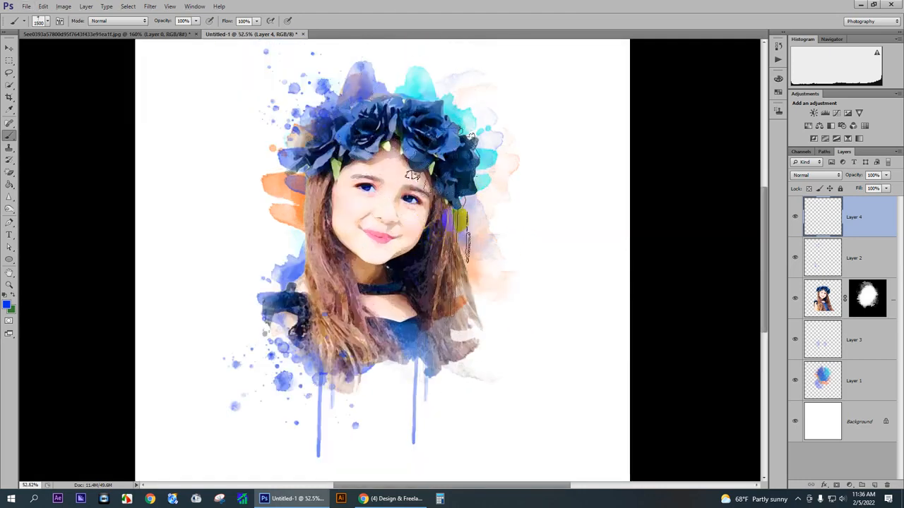
{"action": "key", "text": "bracketleft"}
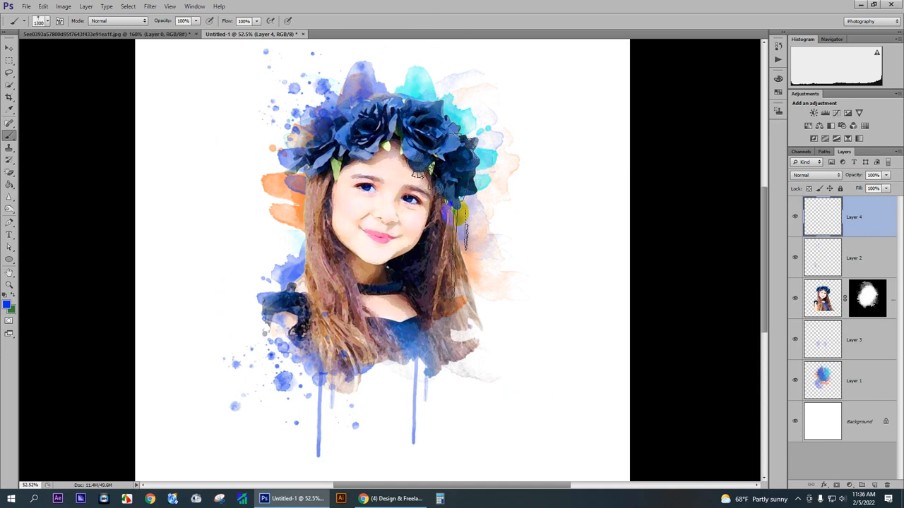
{"action": "key", "text": "bracketleft"}
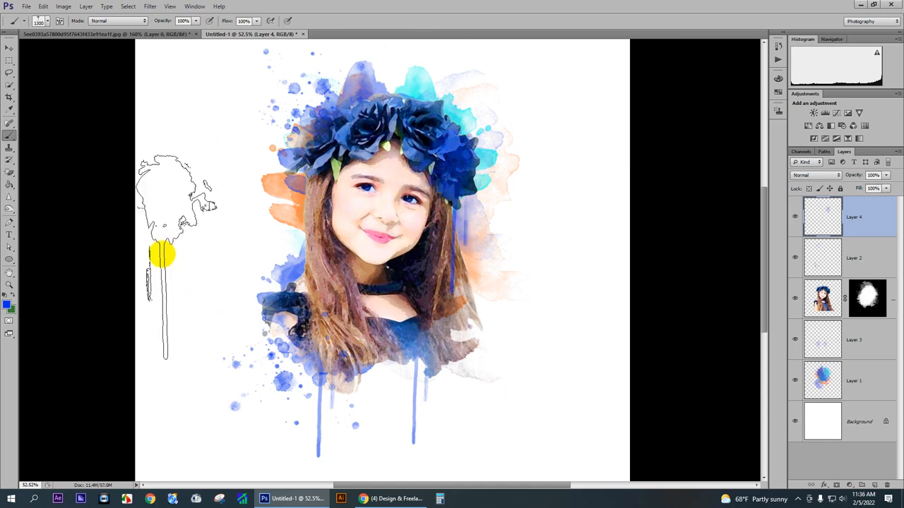
{"action": "left_click", "coordinate": [358, 202]}
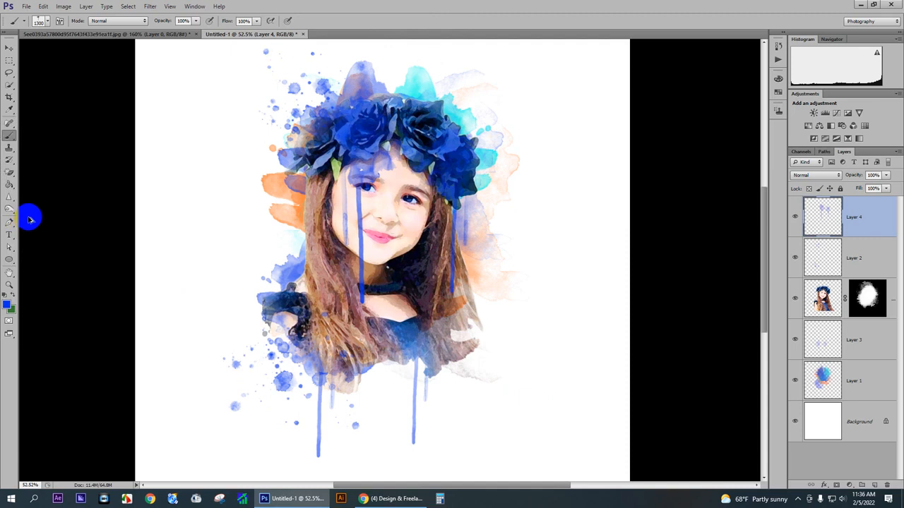
{"action": "left_click", "coordinate": [382, 203]}
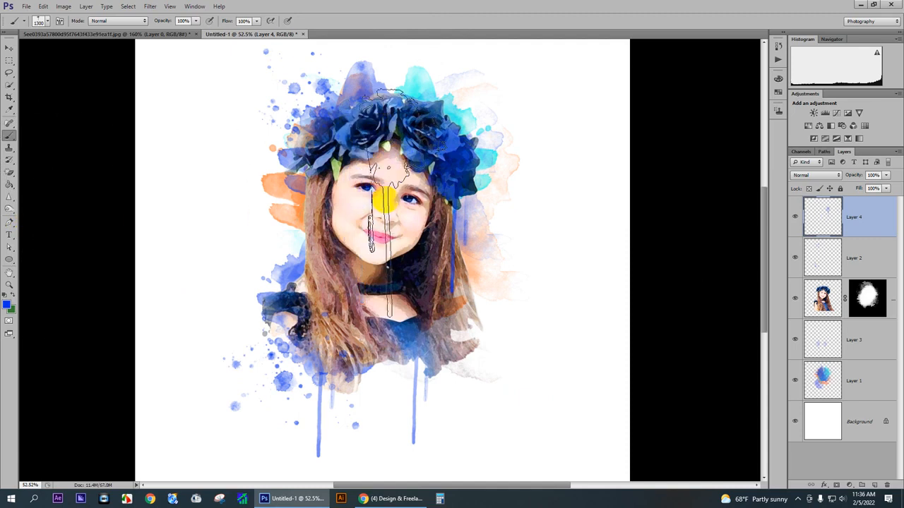
{"action": "key", "text": "ctrl+alt+z"}
{"action": "key", "text": "ctrl+alt+z"}
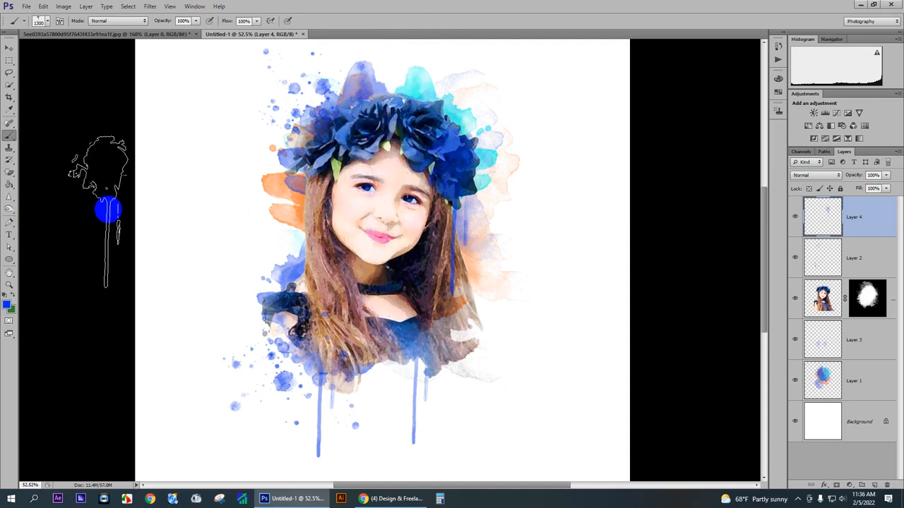
Switch to the Move tool and examine the paint drips, splatters and watercolour edges around the whole portrait.
{"action": "scroll", "coordinate": [295, 219], "scroll_direction": "down", "scroll_amount": 2}
{"action": "scroll", "coordinate": [303, 197], "scroll_direction": "up", "scroll_amount": 4}
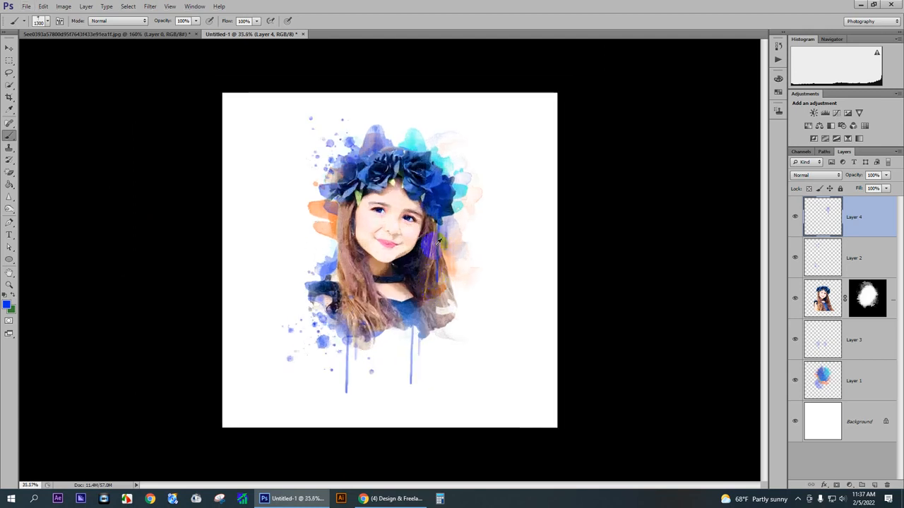
{"action": "scroll", "coordinate": [439, 240], "scroll_direction": "up", "scroll_amount": 1}
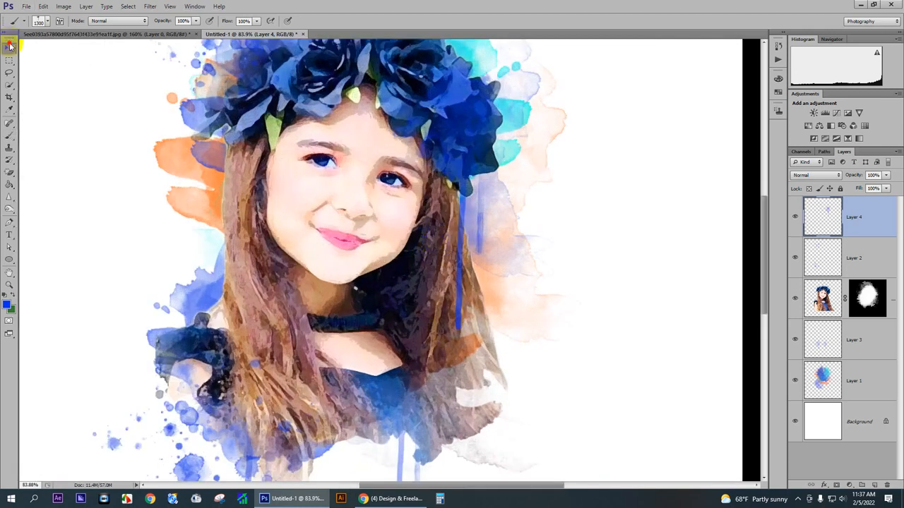
{"action": "left_click", "coordinate": [9, 45]}
{"action": "scroll", "coordinate": [424, 358], "scroll_direction": "down", "scroll_amount": 9}
{"action": "scroll", "coordinate": [405, 357], "scroll_direction": "up", "scroll_amount": 4}
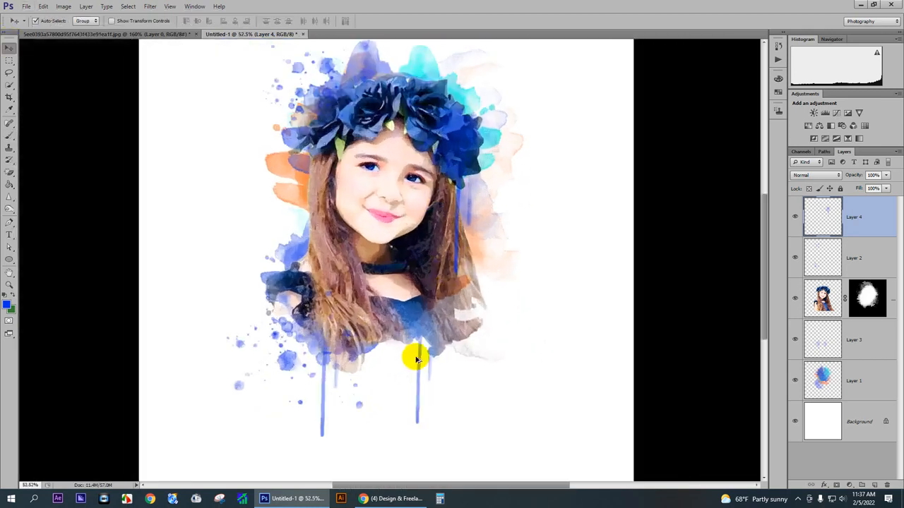
{"action": "scroll", "coordinate": [420, 356], "scroll_direction": "up", "scroll_amount": 2}
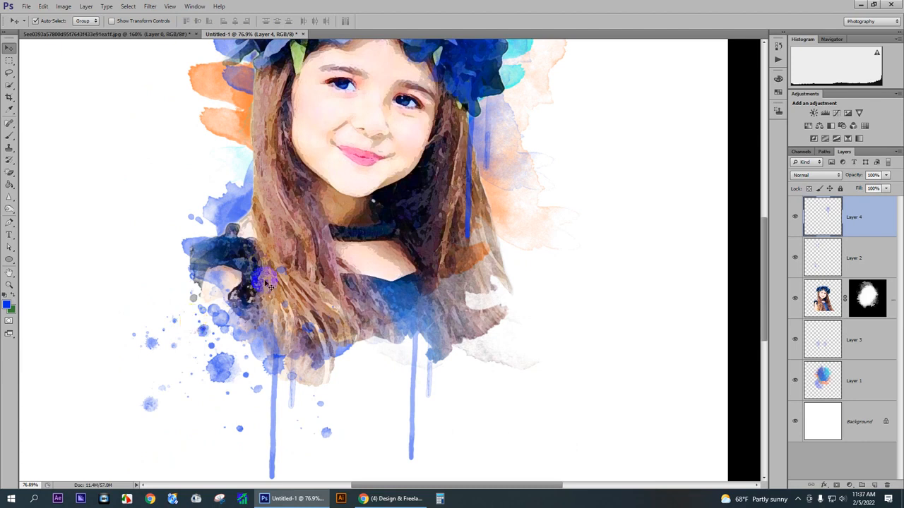
{"action": "scroll", "coordinate": [282, 276], "scroll_direction": "down", "scroll_amount": 5}
{"action": "scroll", "coordinate": [424, 239], "scroll_direction": "down", "scroll_amount": 2}
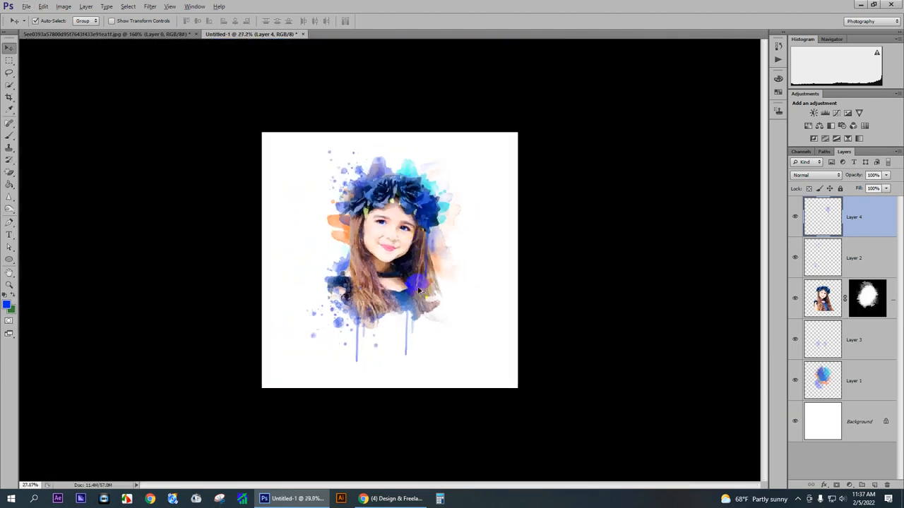
{"action": "scroll", "coordinate": [426, 254], "scroll_direction": "up", "scroll_amount": 5}
{"action": "scroll", "coordinate": [427, 274], "scroll_direction": "down", "scroll_amount": 3}
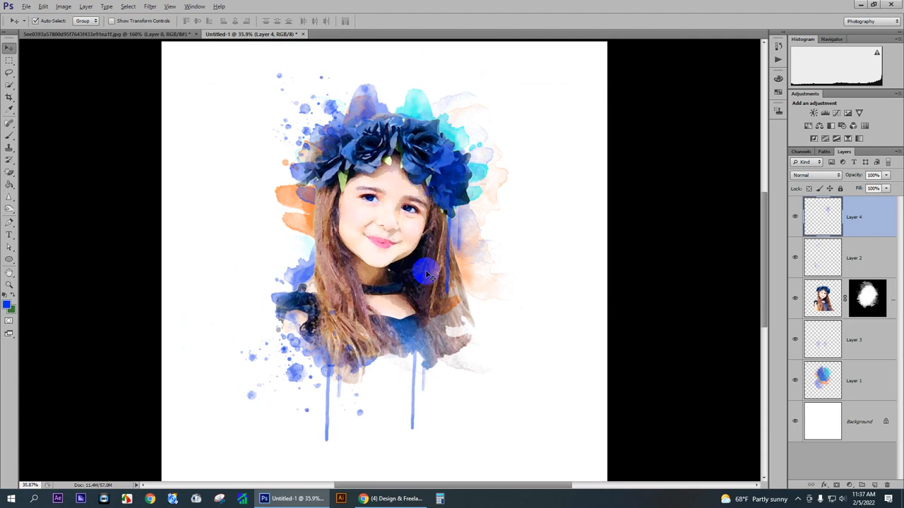
{"action": "scroll", "coordinate": [436, 276], "scroll_direction": "up", "scroll_amount": 3}
{"action": "scroll", "coordinate": [436, 277], "scroll_direction": "down", "scroll_amount": 2}
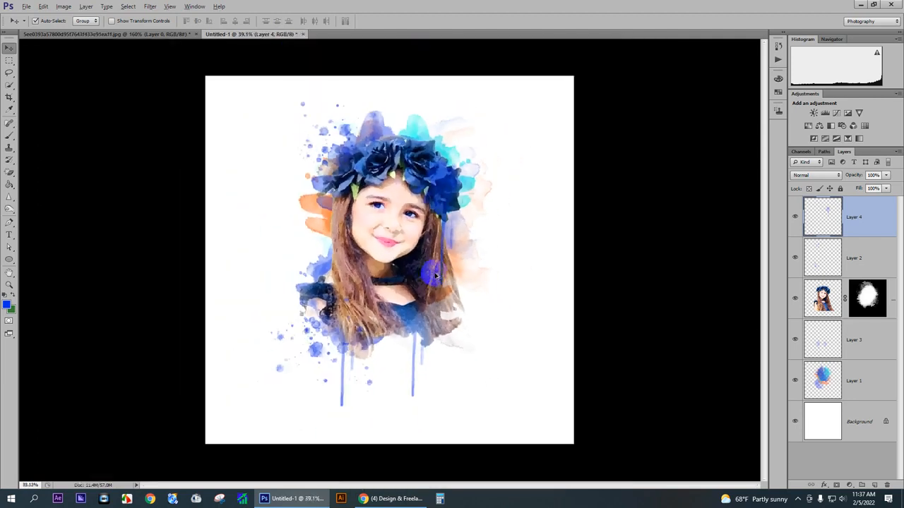
{"action": "scroll", "coordinate": [448, 274], "scroll_direction": "up", "scroll_amount": 2}
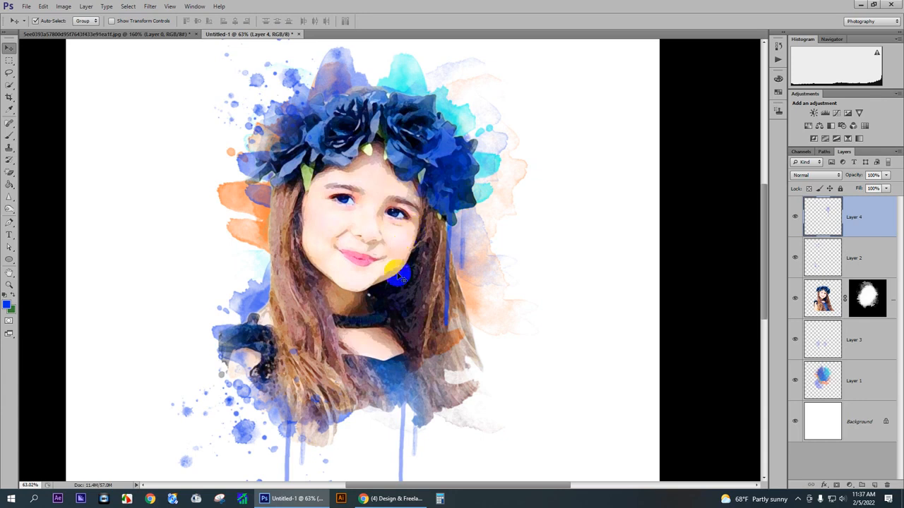
{"action": "scroll", "coordinate": [385, 286], "scroll_direction": "down", "scroll_amount": 4}
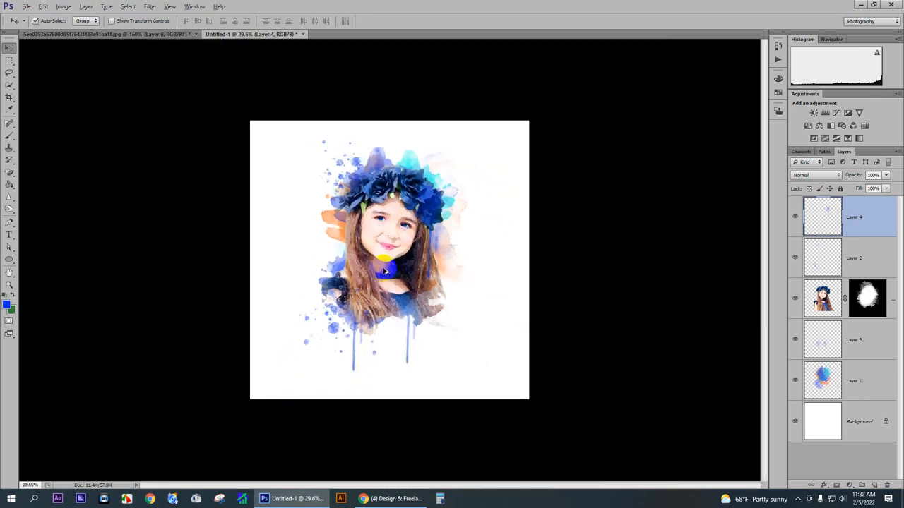
{"action": "scroll", "coordinate": [386, 200], "scroll_direction": "up", "scroll_amount": 2}
{"action": "scroll", "coordinate": [386, 202], "scroll_direction": "down", "scroll_amount": 1}
{"action": "scroll", "coordinate": [386, 204], "scroll_direction": "down", "scroll_amount": 1}
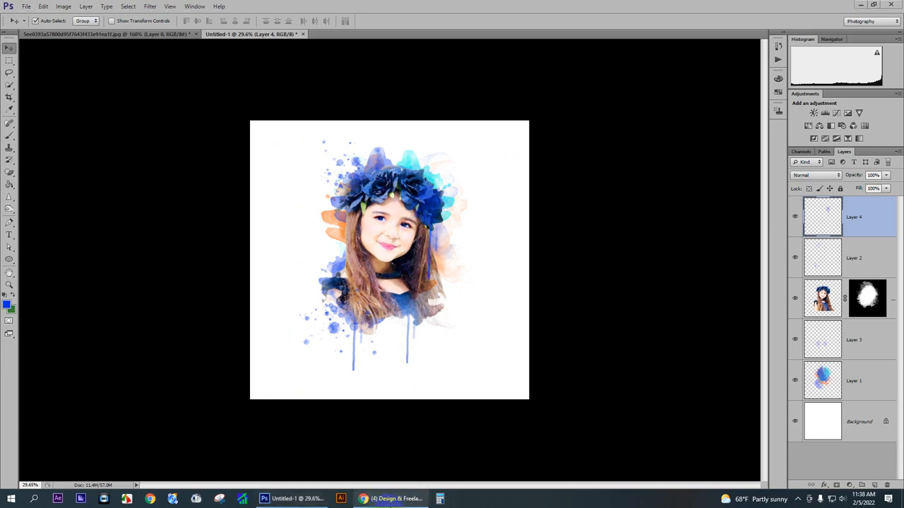
Switch to Chrome and open the designer's Behance profile in a new tab.
{"action": "left_click", "coordinate": [394, 499]}
{"action": "left_click", "coordinate": [577, 8]}
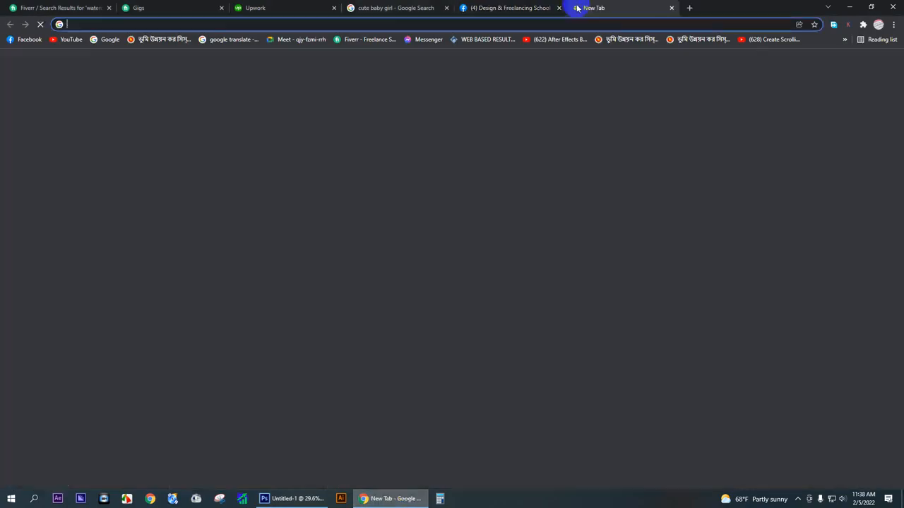
{"action": "type", "text": "beha"}
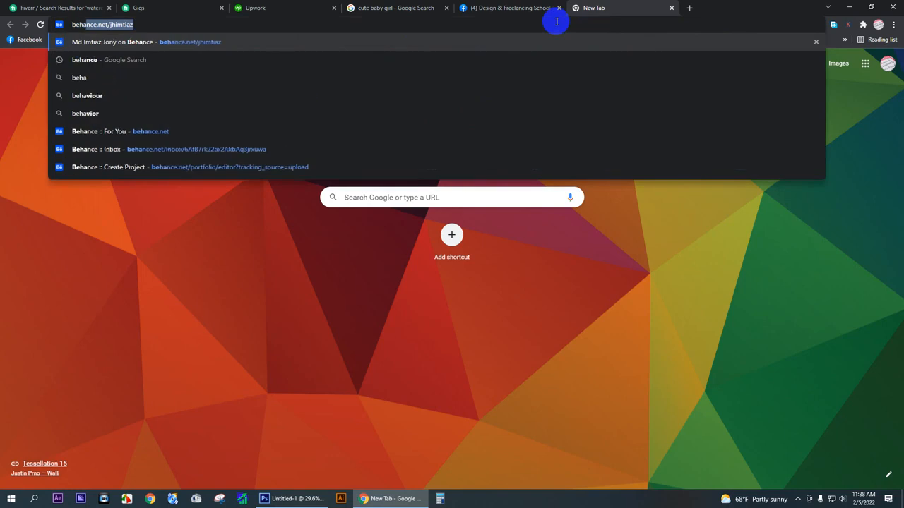
{"action": "key", "text": "Return"}
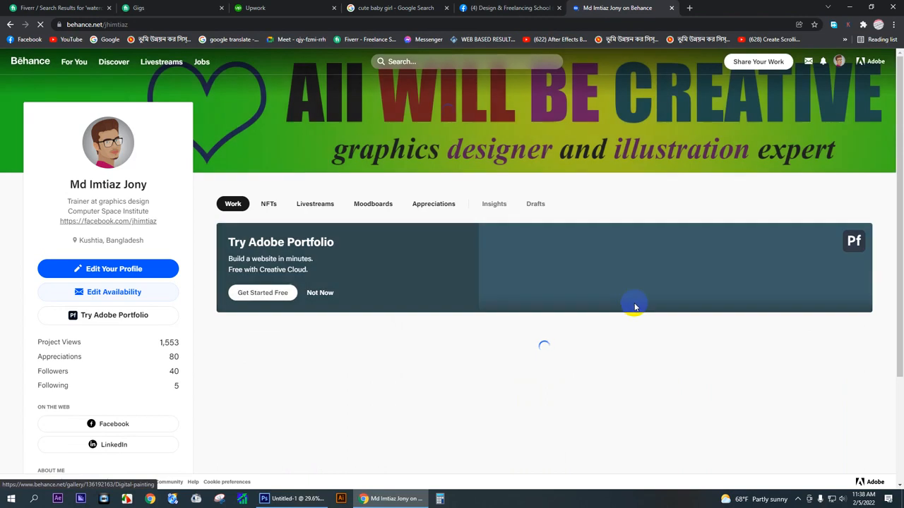
Open the Digital Painting project with the pink and blue man's face and examine its watercolour drips and splatters.
{"action": "scroll", "coordinate": [537, 284], "scroll_direction": "down", "scroll_amount": 3}
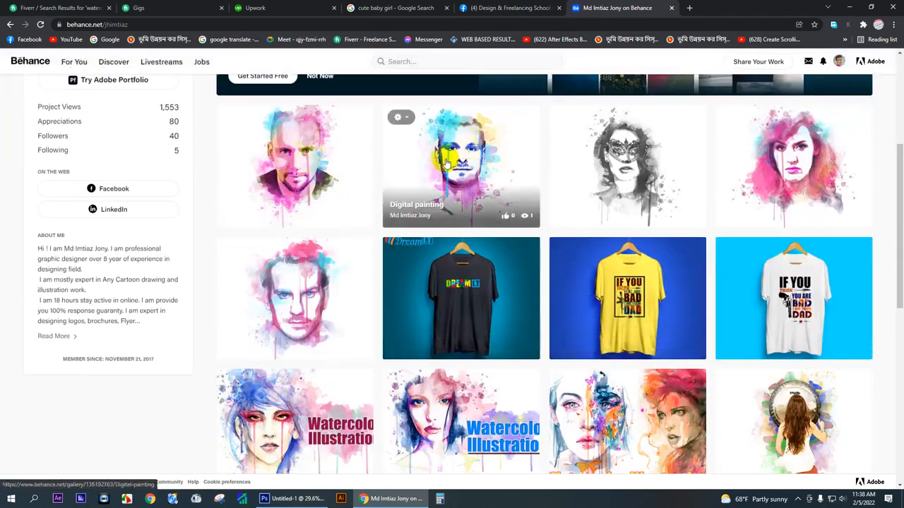
{"action": "left_click", "coordinate": [309, 275]}
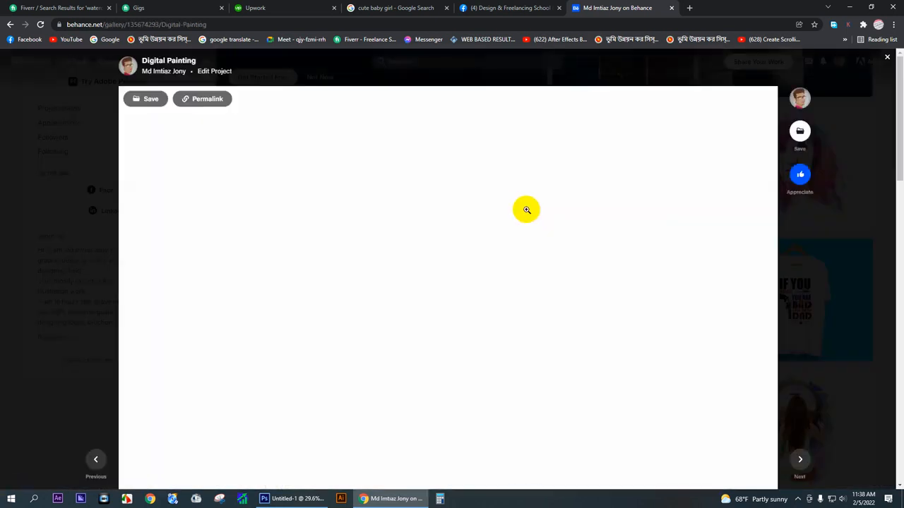
{"action": "scroll", "coordinate": [440, 228], "scroll_direction": "down", "scroll_amount": 1}
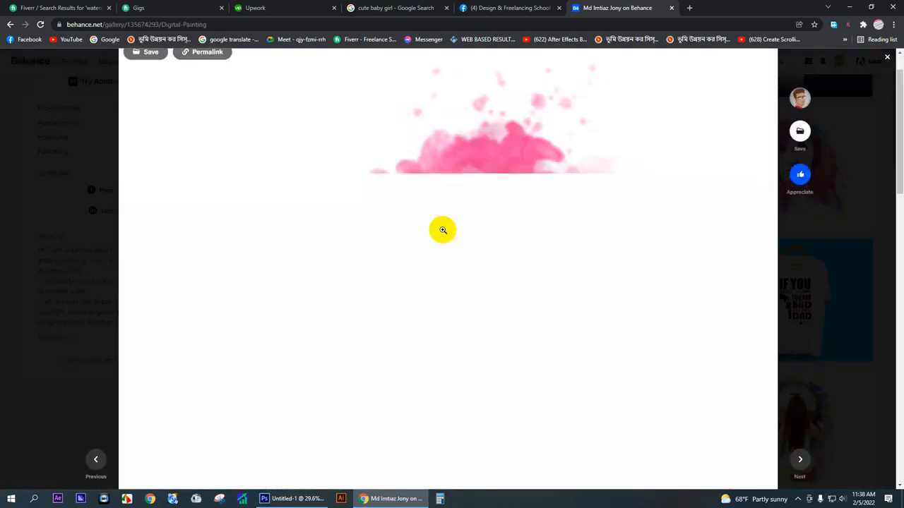
{"action": "scroll", "coordinate": [441, 230], "scroll_direction": "down", "scroll_amount": 3}
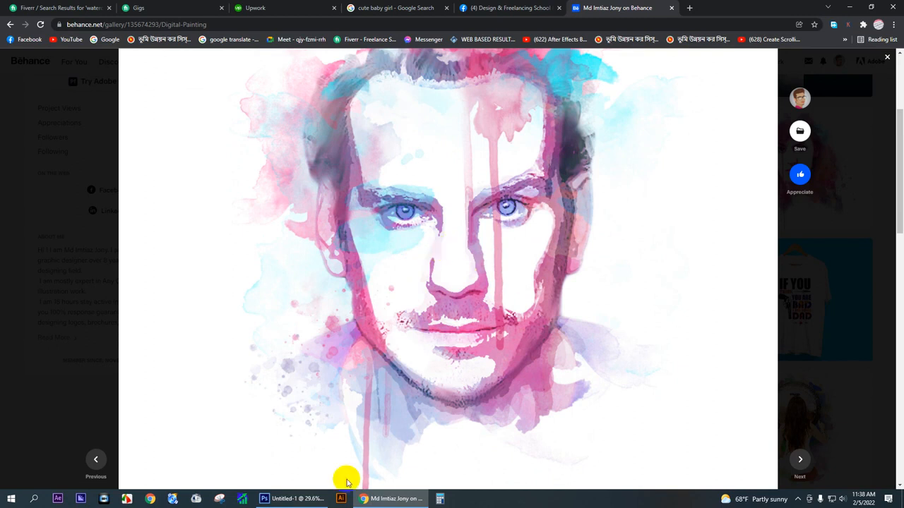
Compare the girl's portrait in Photoshop with the man's Digital Painting on Behance, and close that project.
{"action": "left_click", "coordinate": [317, 499]}
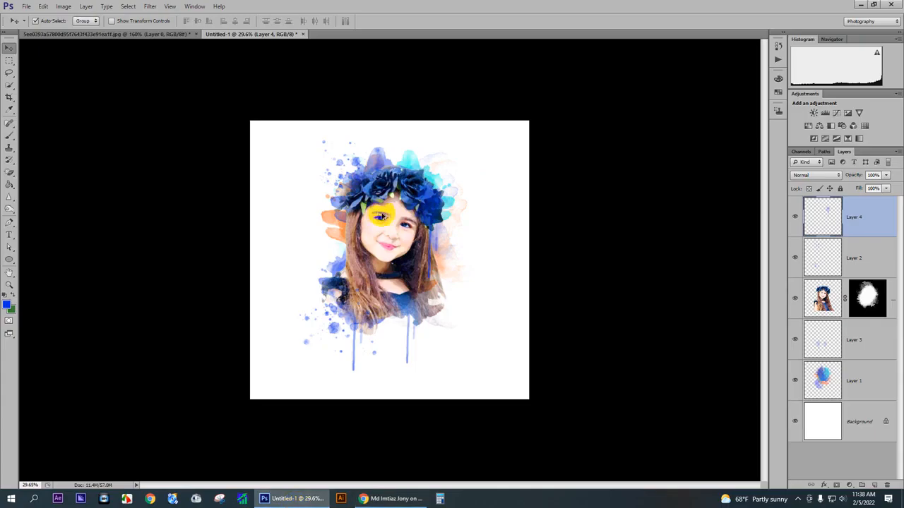
{"action": "scroll", "coordinate": [380, 216], "scroll_direction": "up", "scroll_amount": 3}
{"action": "scroll", "coordinate": [380, 173], "scroll_direction": "down", "scroll_amount": 3}
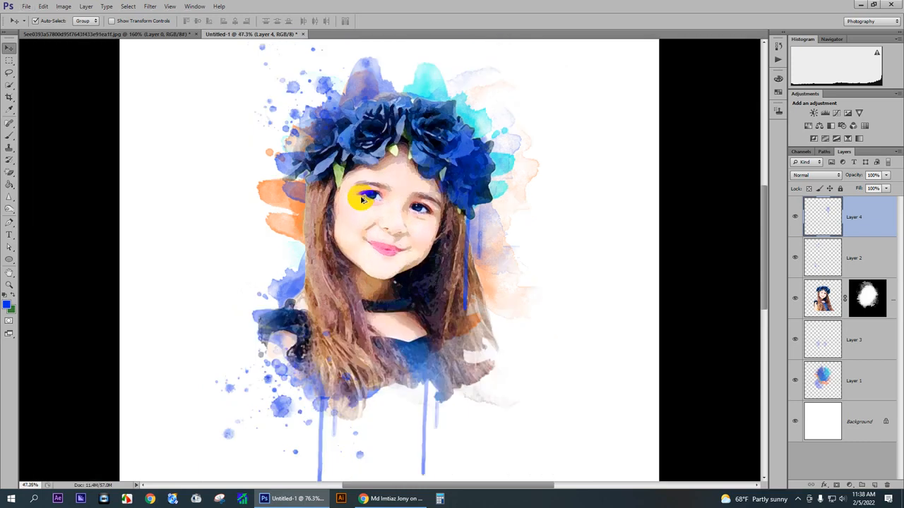
{"action": "left_click", "coordinate": [392, 499]}
{"action": "scroll", "coordinate": [377, 406], "scroll_direction": "down", "scroll_amount": 8}
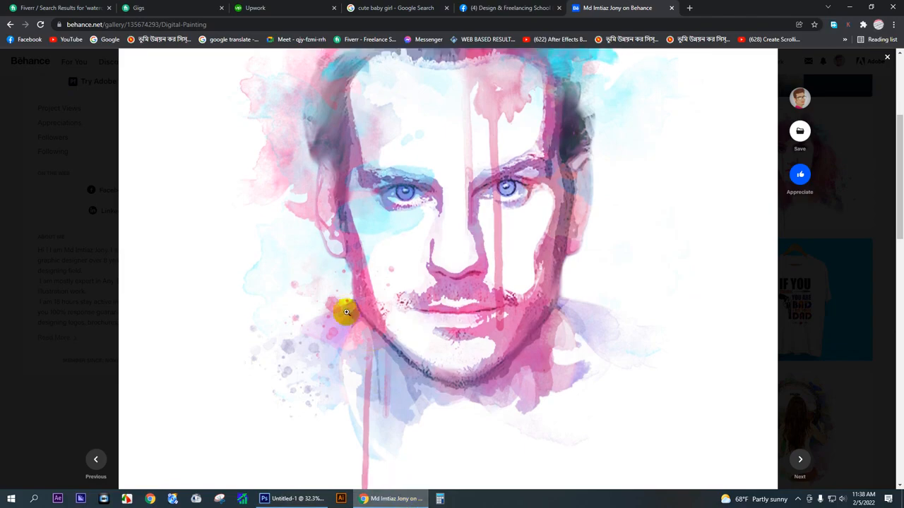
{"action": "scroll", "coordinate": [335, 308], "scroll_direction": "up", "scroll_amount": 4}
{"action": "scroll", "coordinate": [335, 308], "scroll_direction": "up", "scroll_amount": 3}
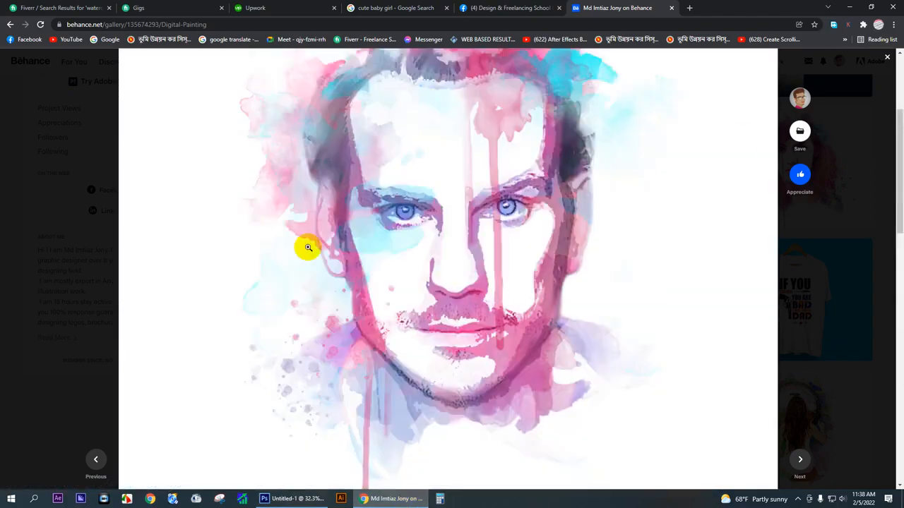
{"action": "left_click", "coordinate": [889, 61]}
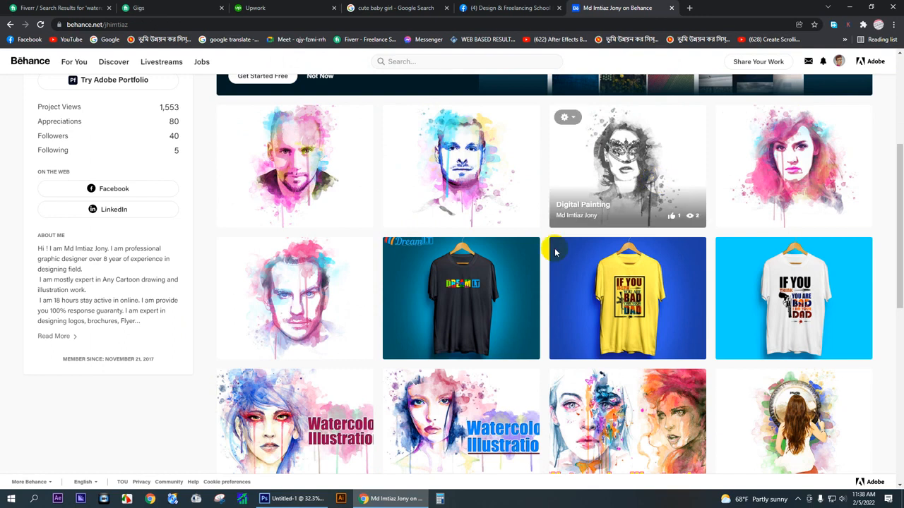
Open the purple Digital painting project of the woman with butterflies, examine its splashes and drips, and close it.
{"action": "scroll", "coordinate": [565, 297], "scroll_direction": "down", "scroll_amount": 3}
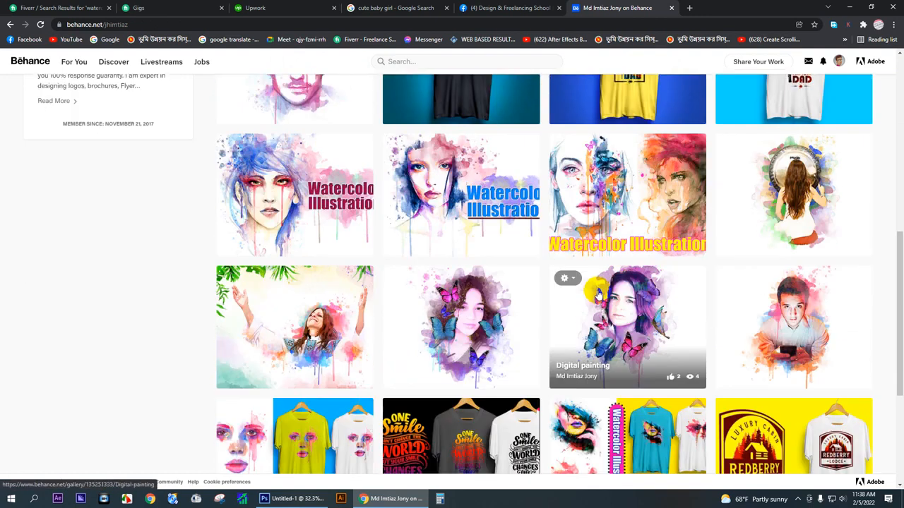
{"action": "scroll", "coordinate": [596, 297], "scroll_direction": "down", "scroll_amount": 1}
{"action": "left_click", "coordinate": [609, 268]}
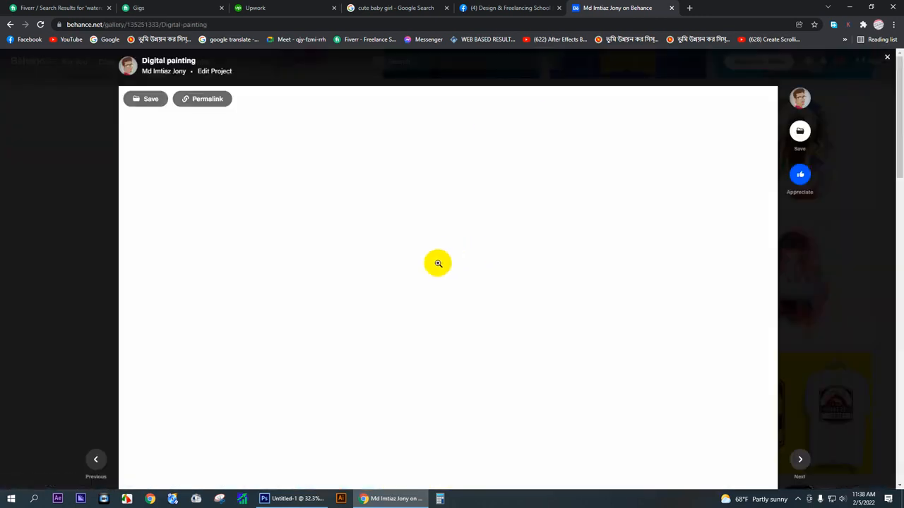
{"action": "scroll", "coordinate": [434, 258], "scroll_direction": "down", "scroll_amount": 1}
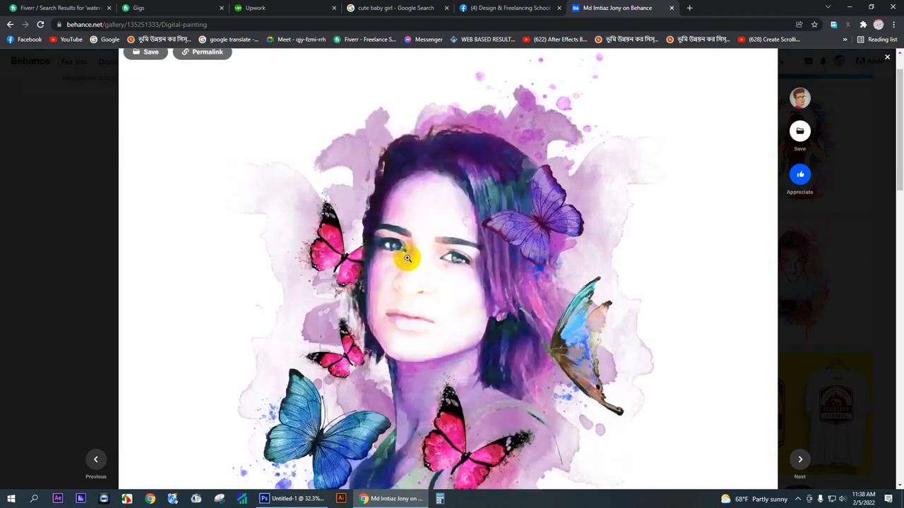
{"action": "scroll", "coordinate": [407, 258], "scroll_direction": "down", "scroll_amount": 2}
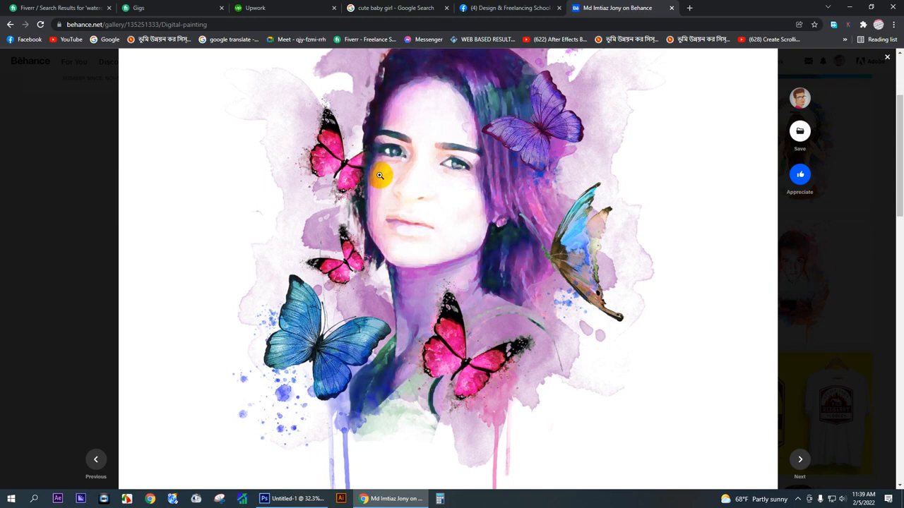
{"action": "left_click", "coordinate": [882, 59]}
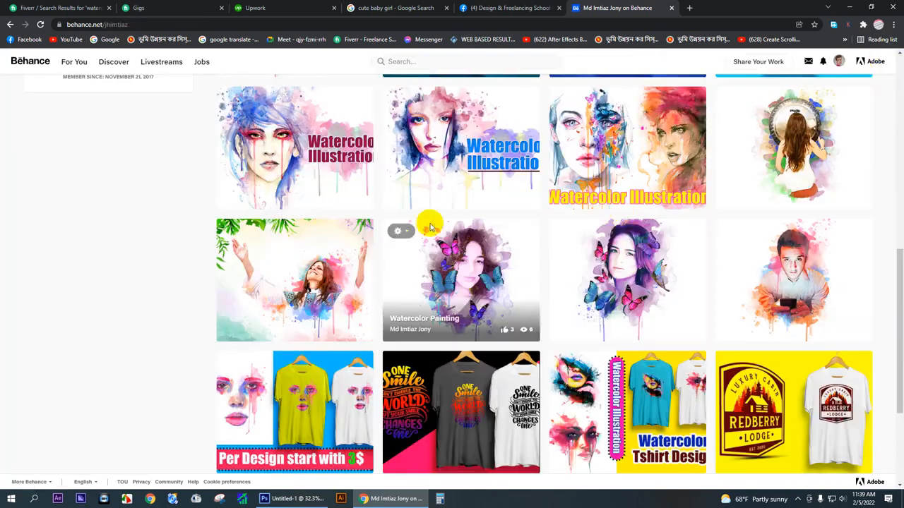
Open the Watercolor Painting project of the woman with raised arms, examine its paint splashes and drips, and close it.
{"action": "left_click", "coordinate": [317, 275]}
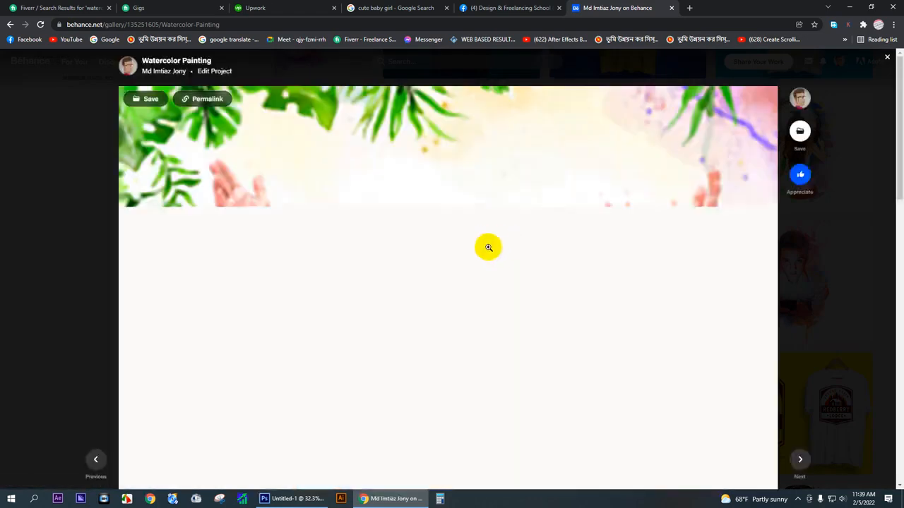
{"action": "scroll", "coordinate": [508, 240], "scroll_direction": "down", "scroll_amount": 3}
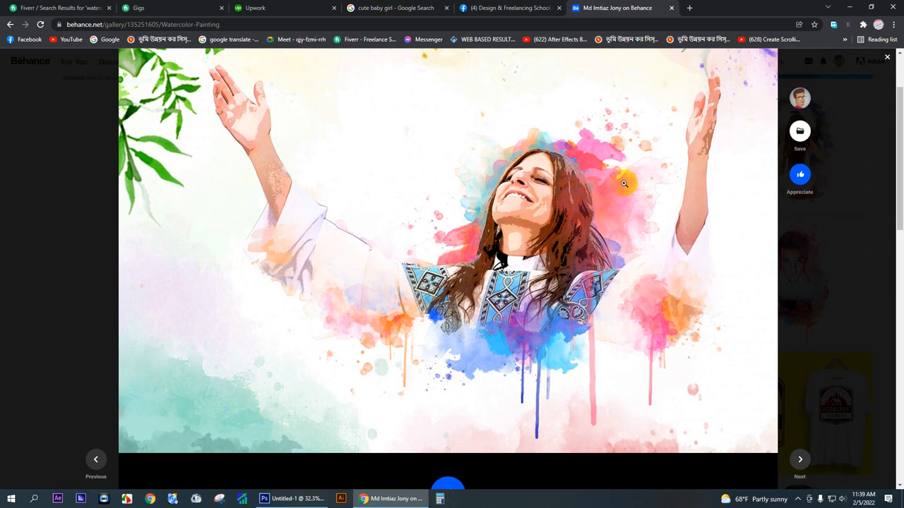
{"action": "left_click", "coordinate": [890, 59]}
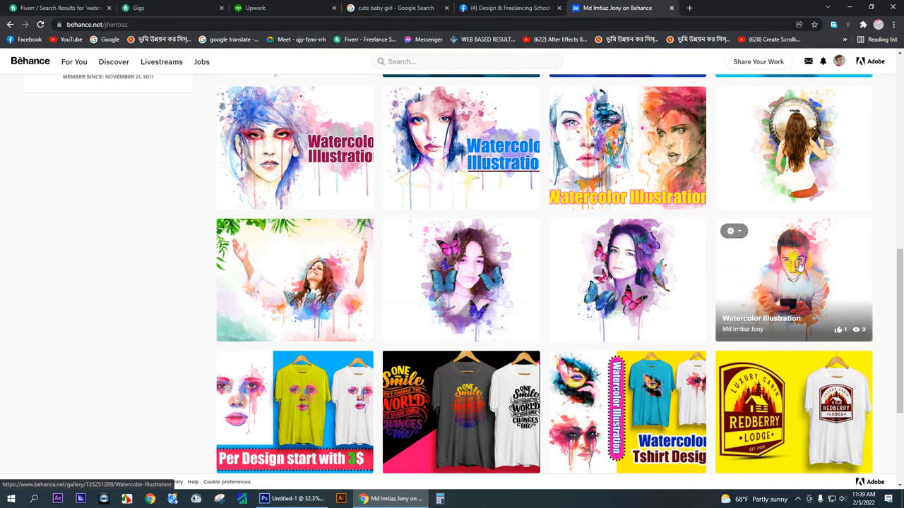
Look over the first projects in the Behance portfolio and switch back to the girl's portrait in Photoshop.
{"action": "scroll", "coordinate": [800, 265], "scroll_direction": "up", "scroll_amount": 10}
{"action": "scroll", "coordinate": [404, 330], "scroll_direction": "down", "scroll_amount": 2}
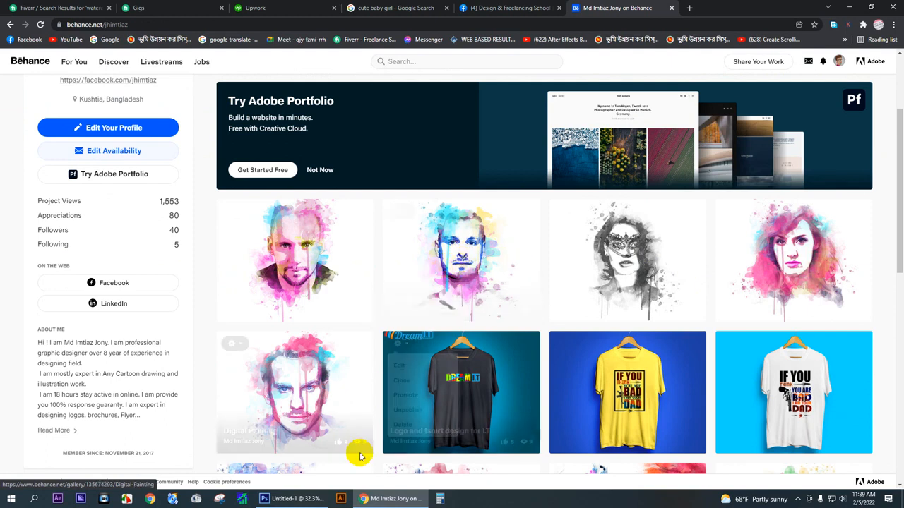
{"action": "left_click", "coordinate": [289, 499]}
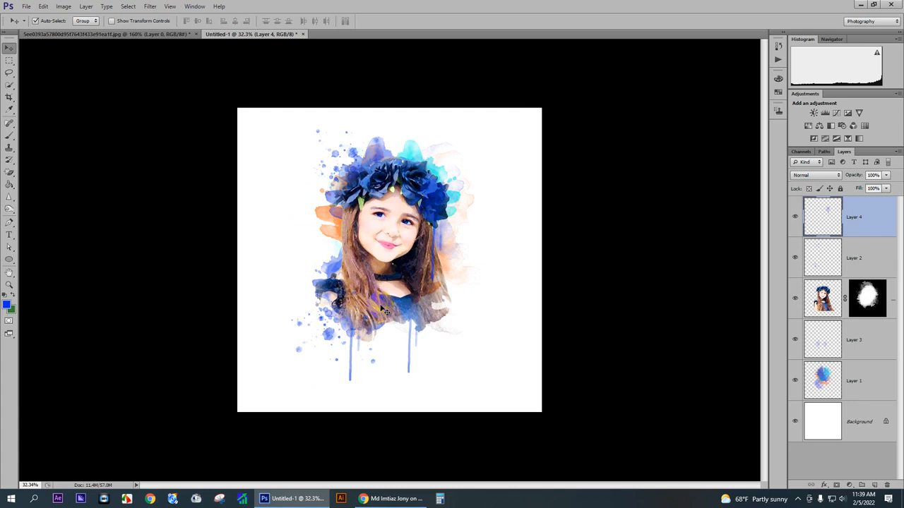
{"action": "left_click", "coordinate": [800, 500]}
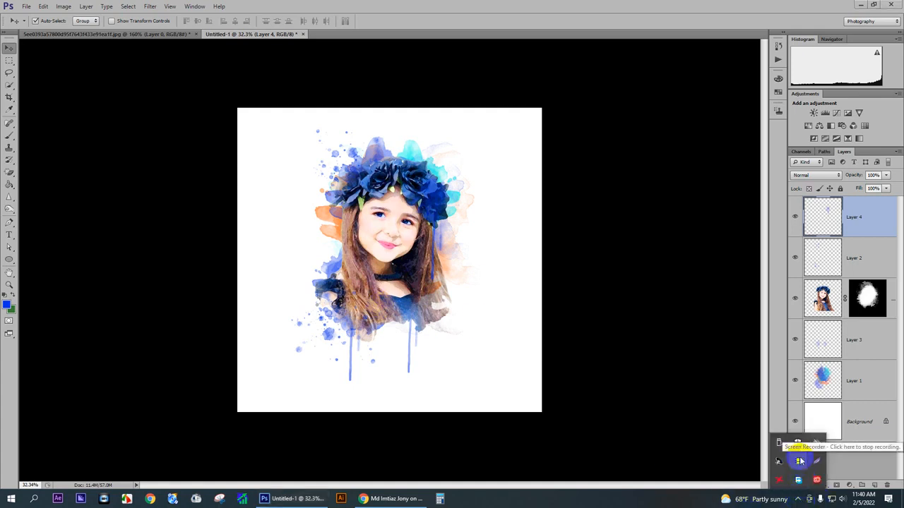